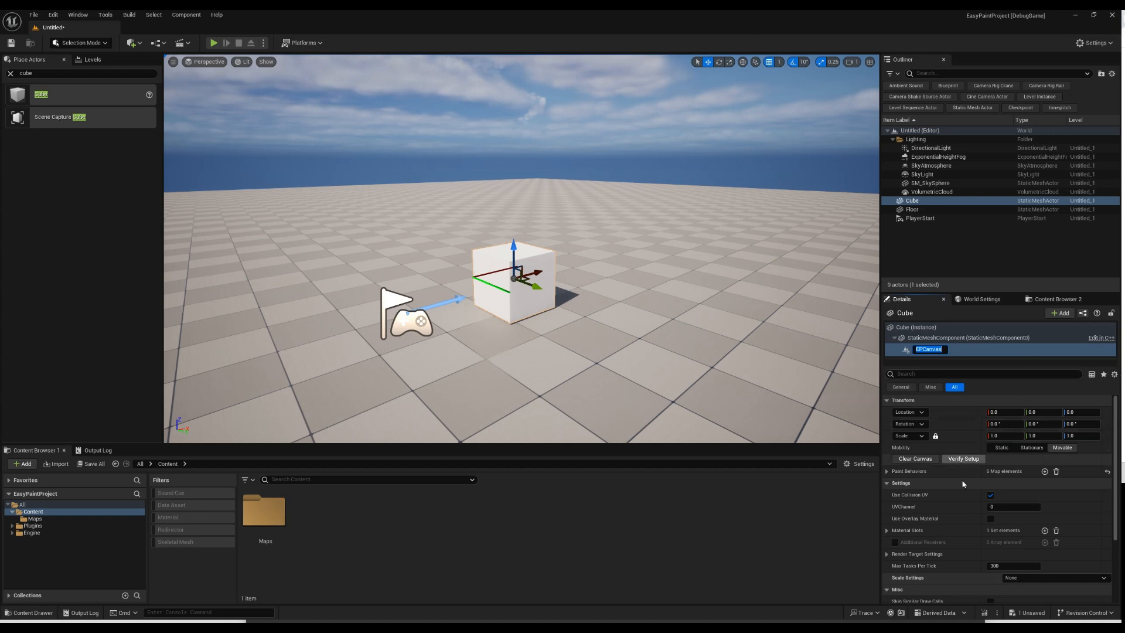
- Enable the use of an overlay material on the cube's EPCanvas component
click(990, 520)
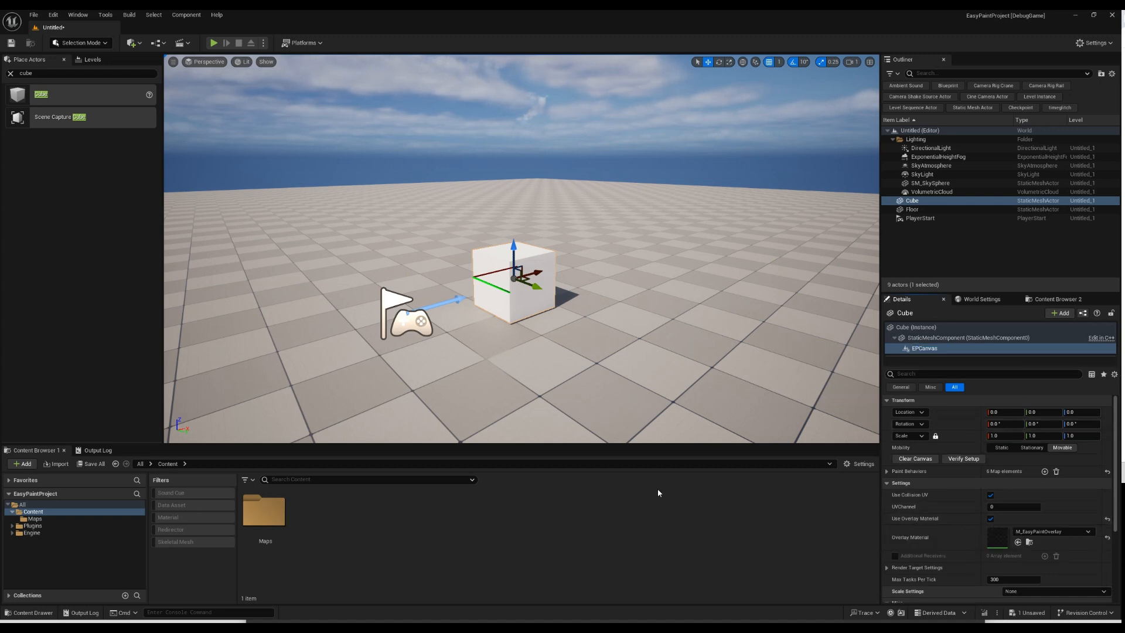
- Create a Blueprint class in the Content folder with DefaultPawn as its parent and name it BP_Pawn
right_click(370, 523)
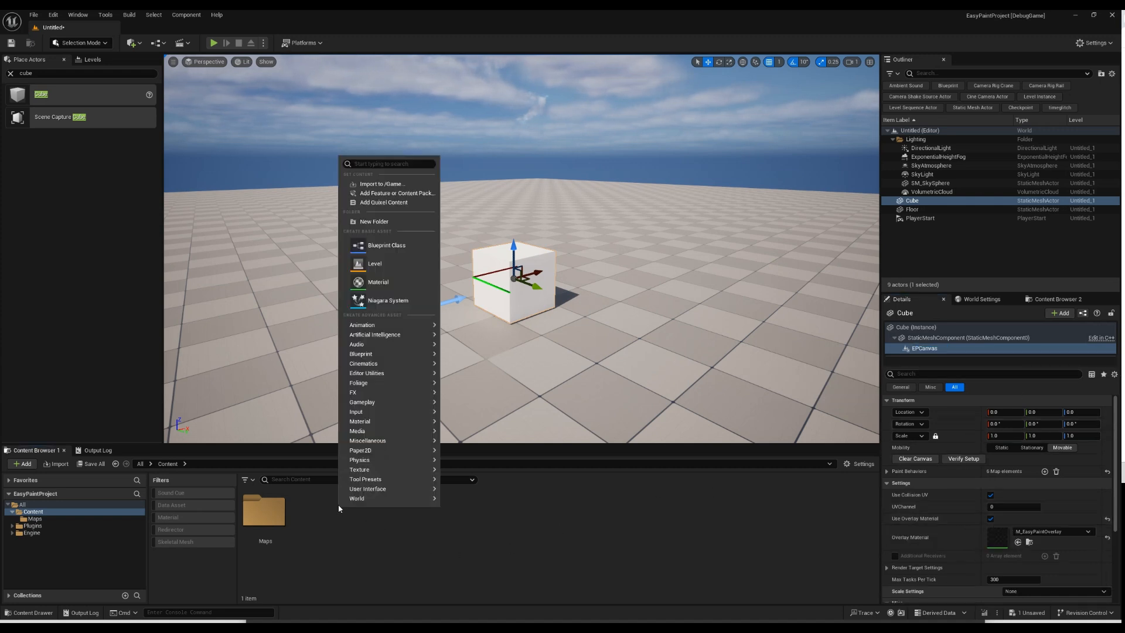
click(381, 254)
text(def)
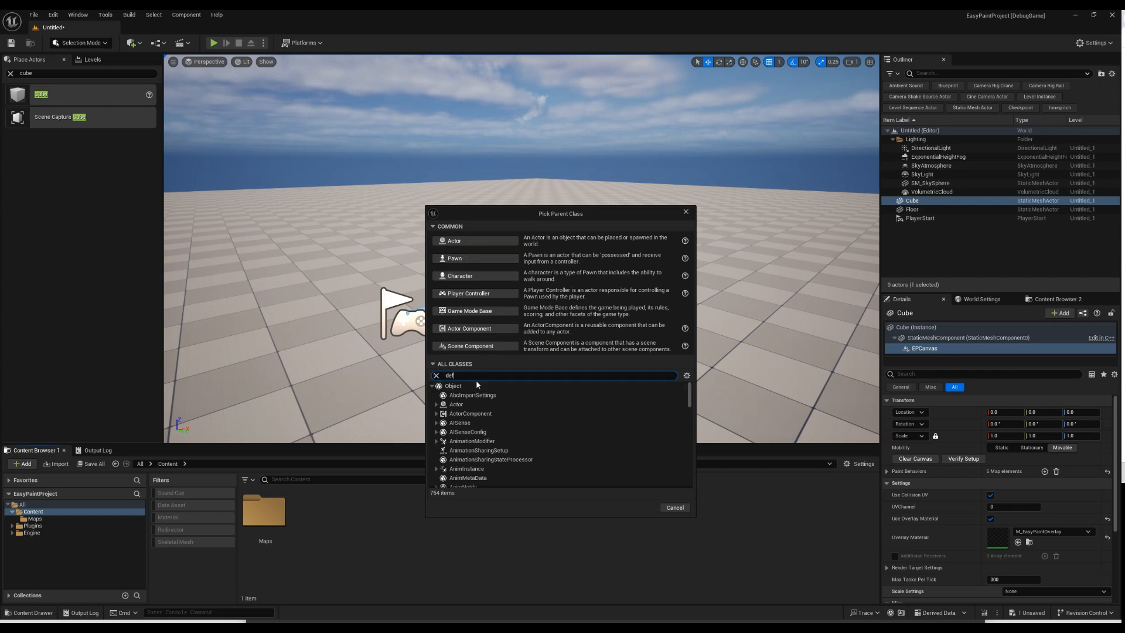
text(aultpaw)
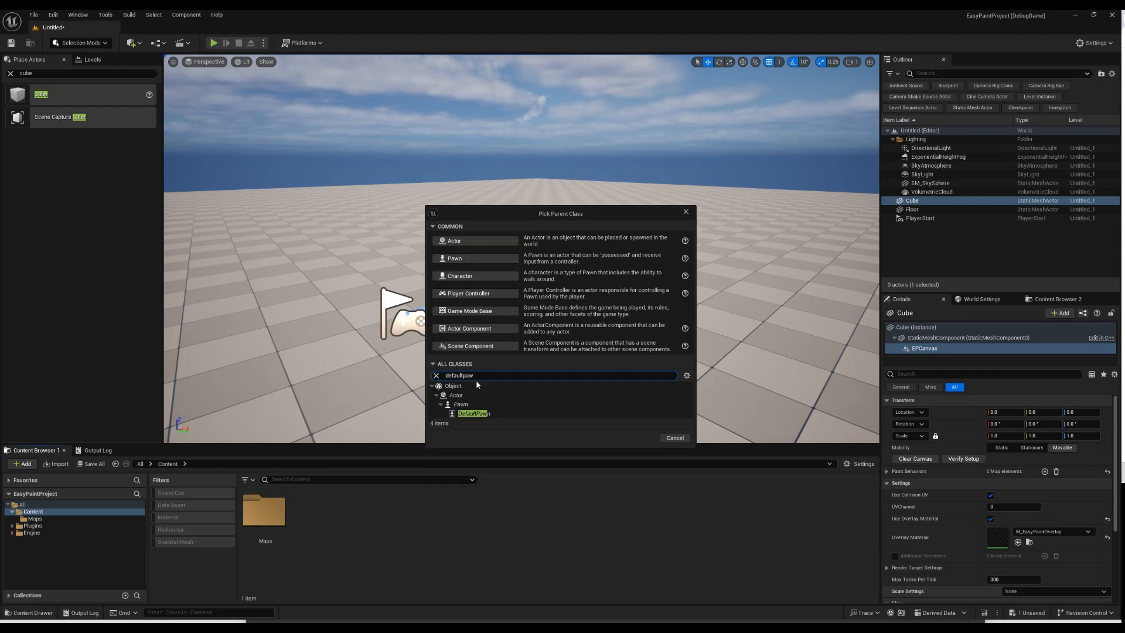
click(473, 413)
click(640, 438)
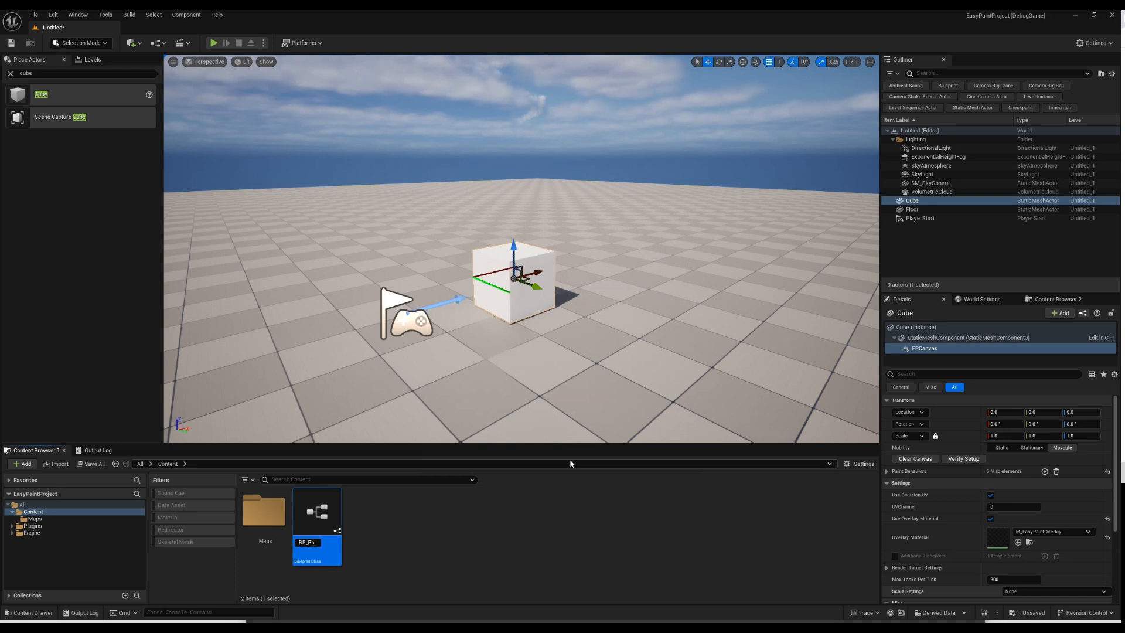
key(Return)
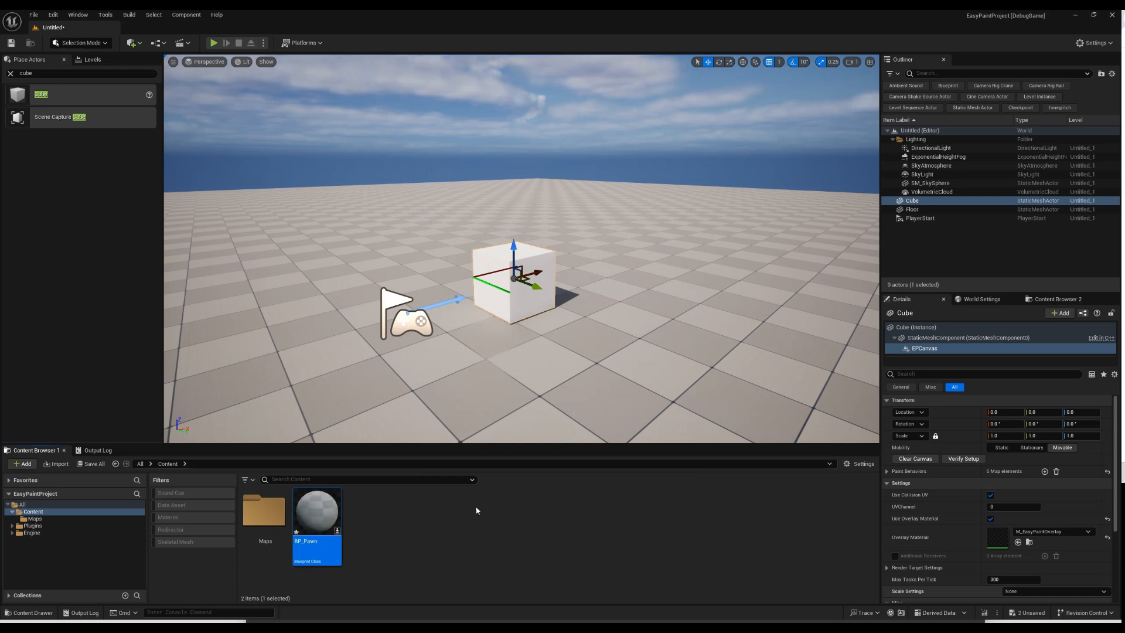
- Create a second Blueprint class based on Game Mode Base and name it BP_GameMode
right_click(461, 532)
click(474, 267)
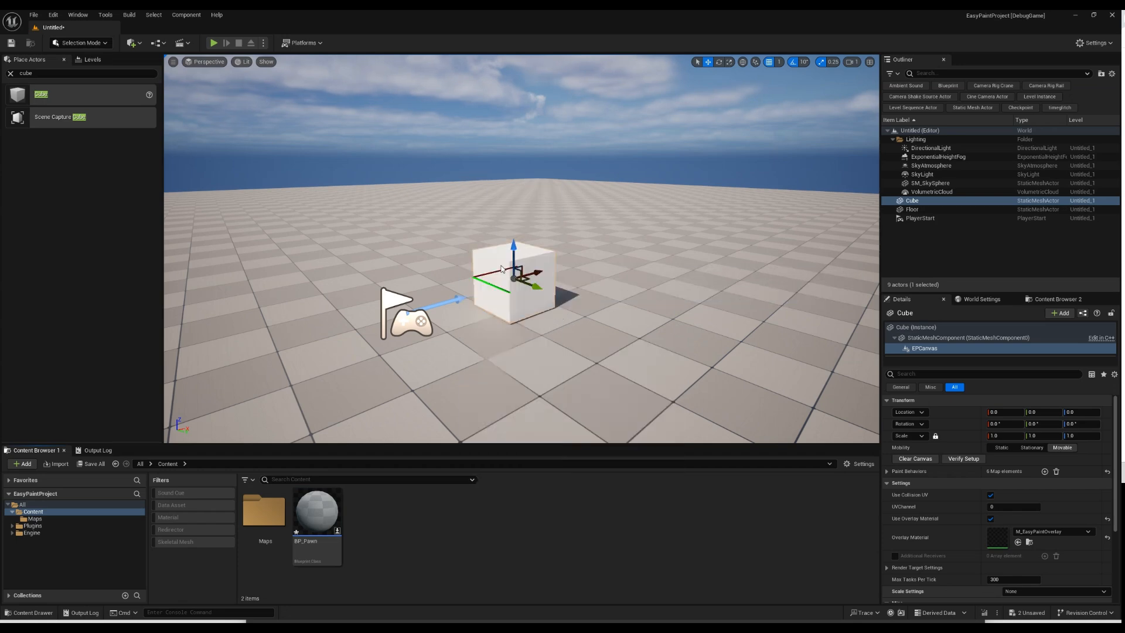
click(475, 309)
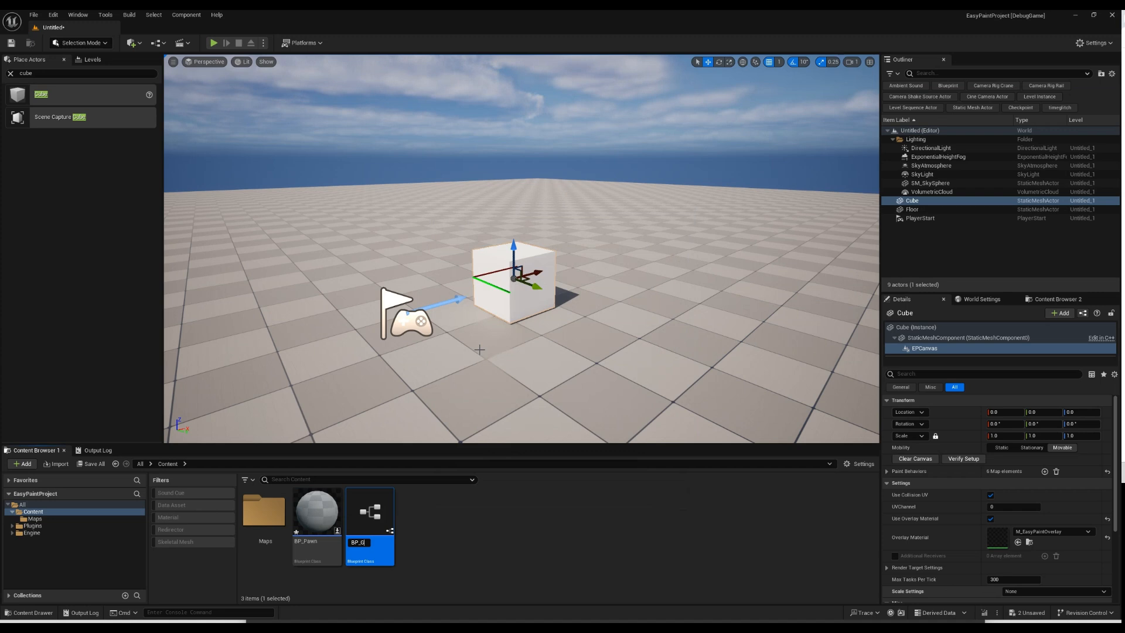
key(Return)
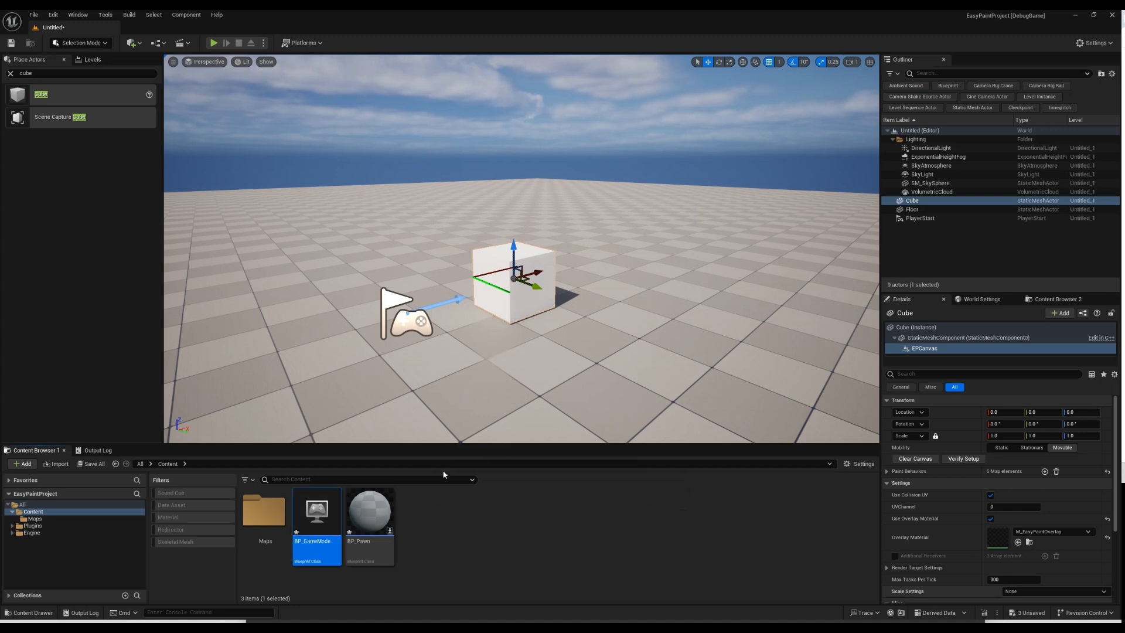
- Set the level's GameMode Override to BP_GameMode and its Default Pawn Class to BP_Pawn
click(982, 299)
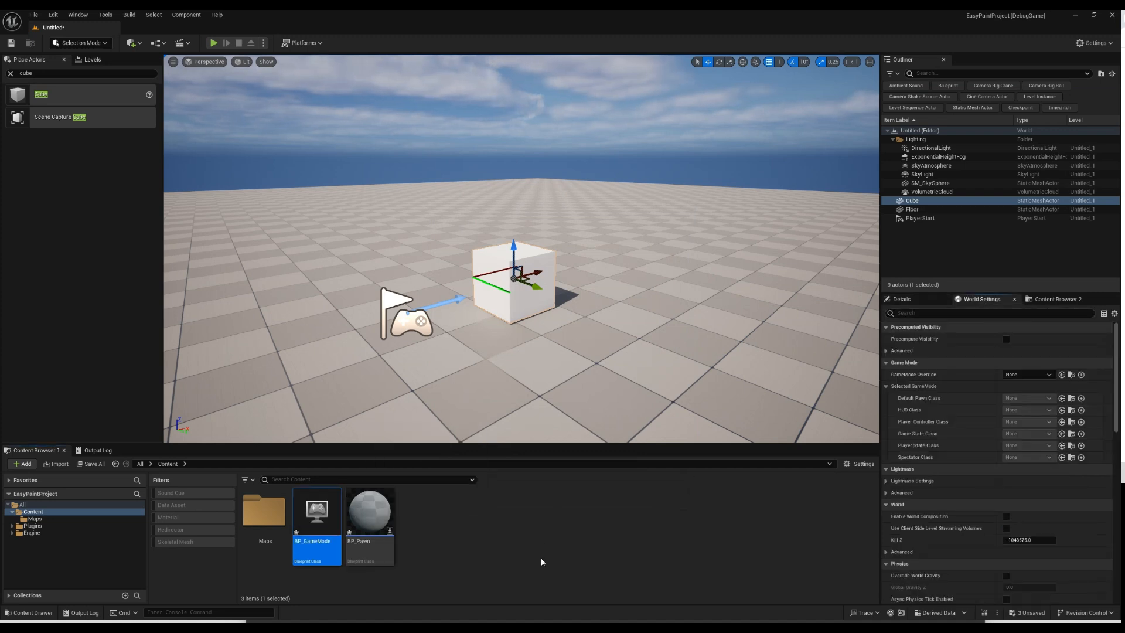
click(1061, 374)
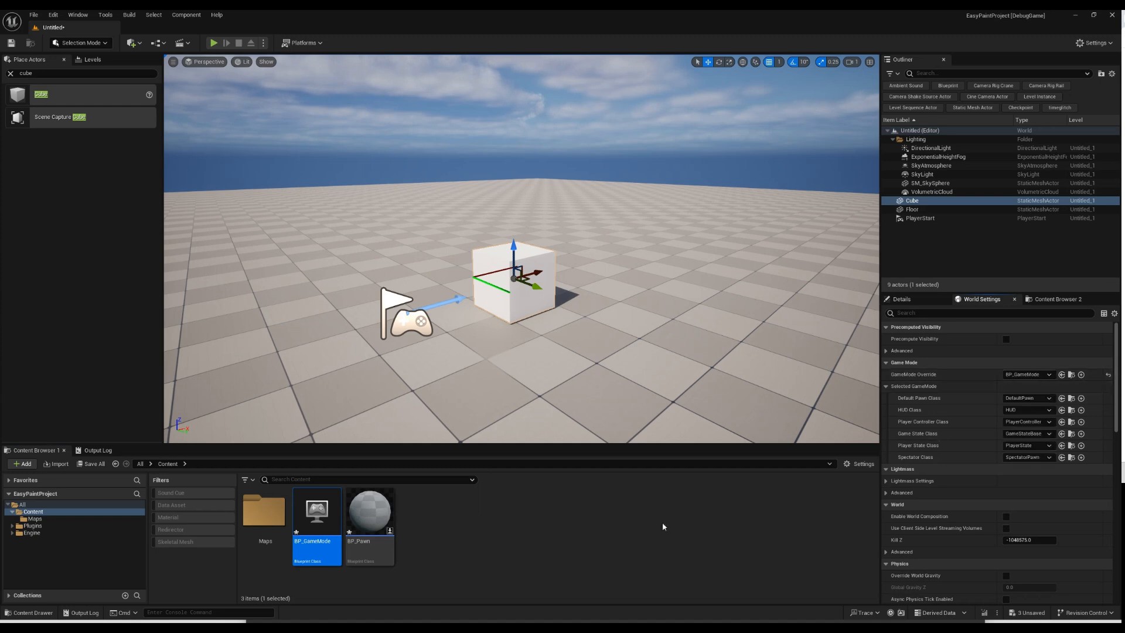
click(369, 511)
click(1061, 397)
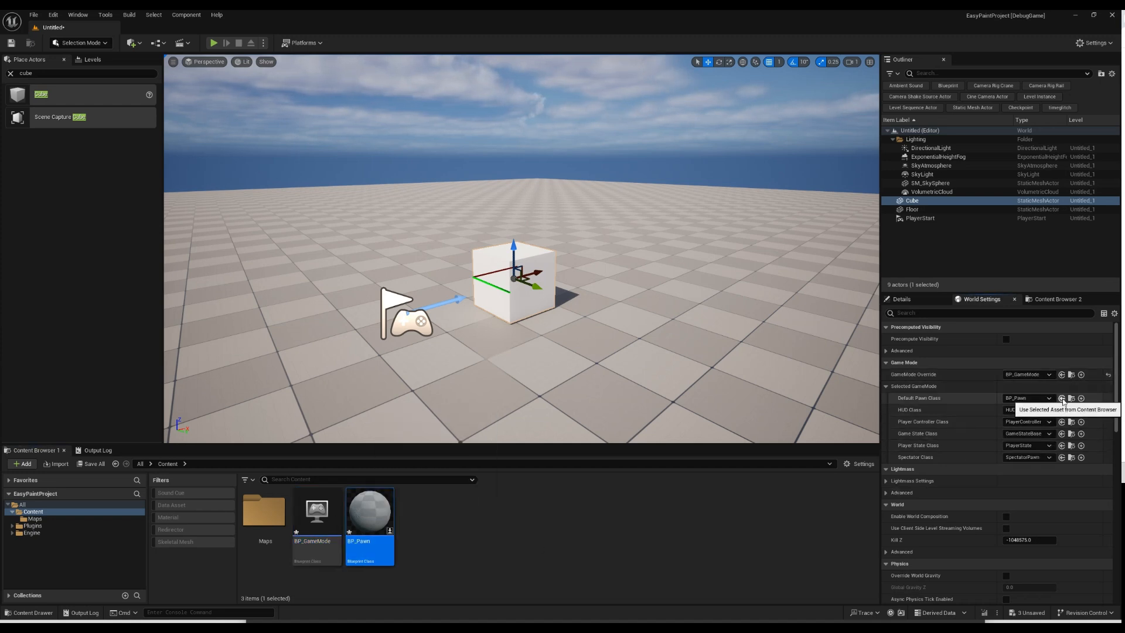
- Open the BP_Pawn Blueprint and add an EPBrush component to it
double_click(367, 518)
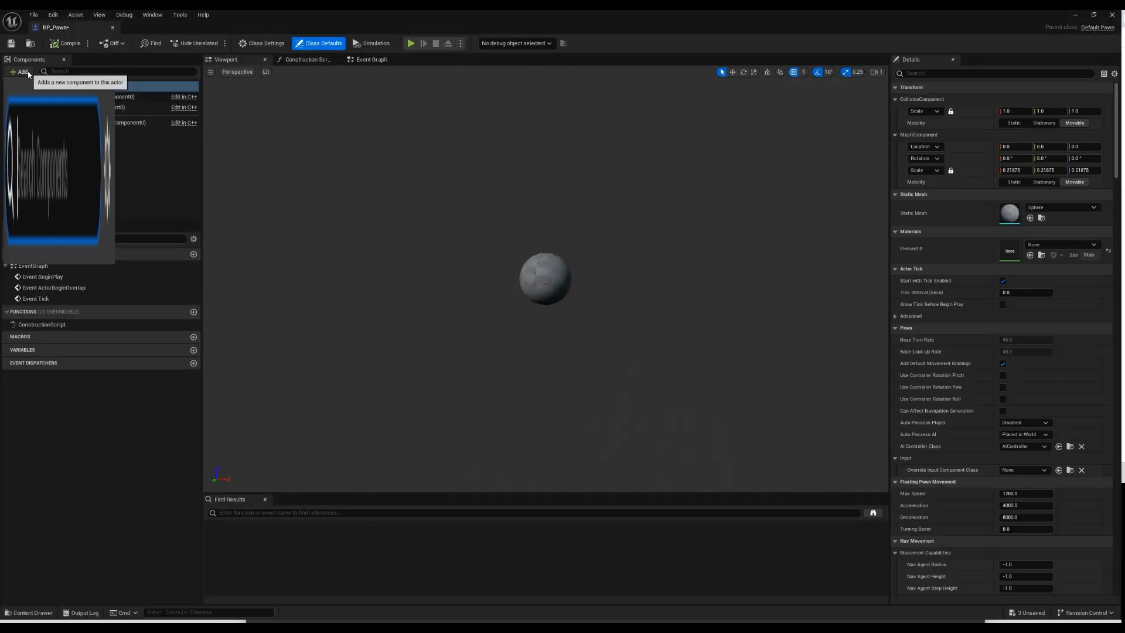
click(23, 72)
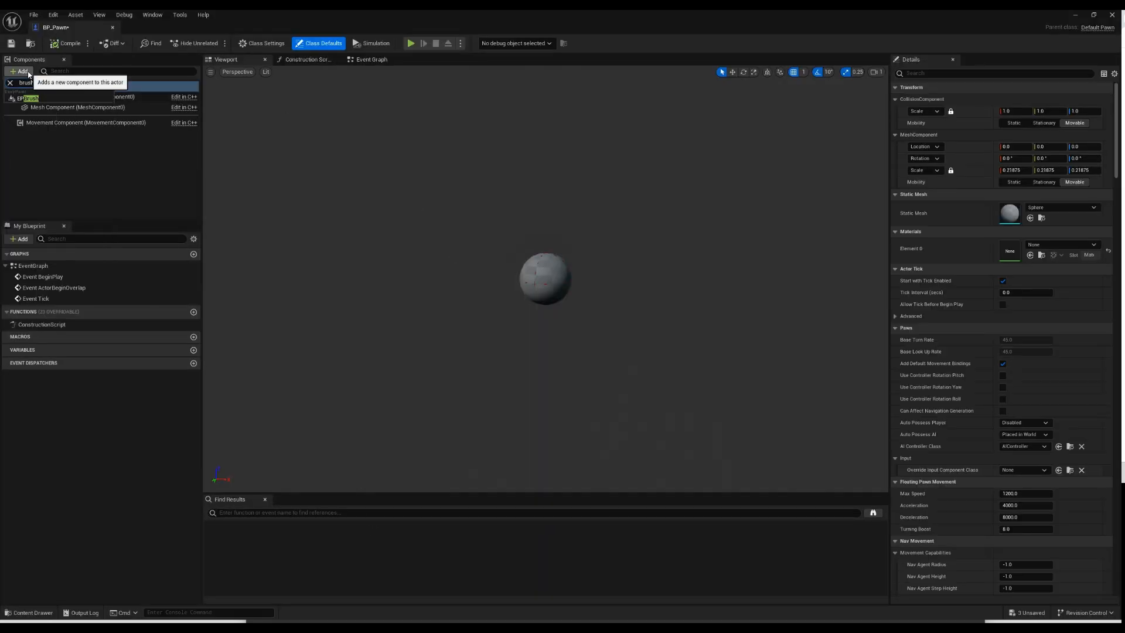
click(32, 98)
click(48, 151)
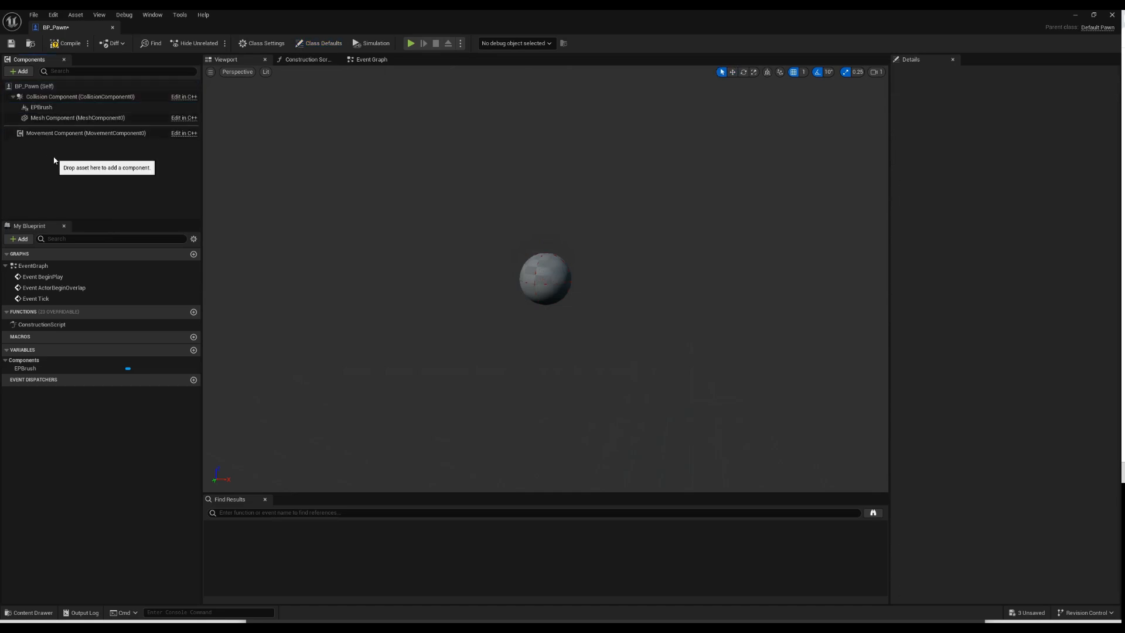
- Add a Left Mouse Button event node below Event Tick in BP_Pawn's Event Graph
click(378, 61)
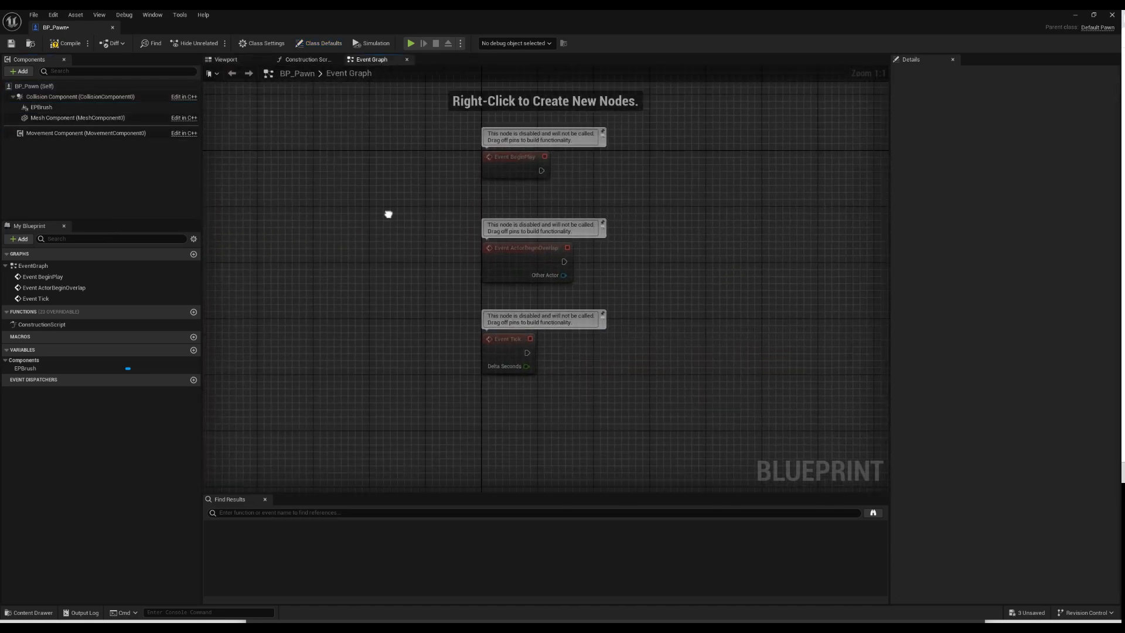
right_click(441, 358)
text(mous)
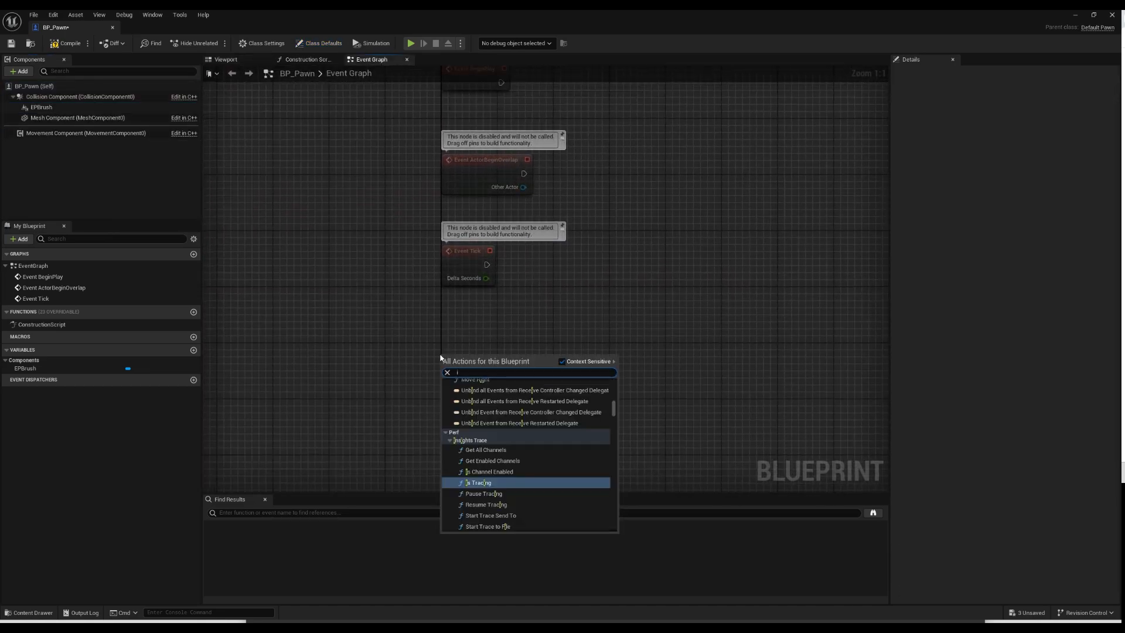
text(e left)
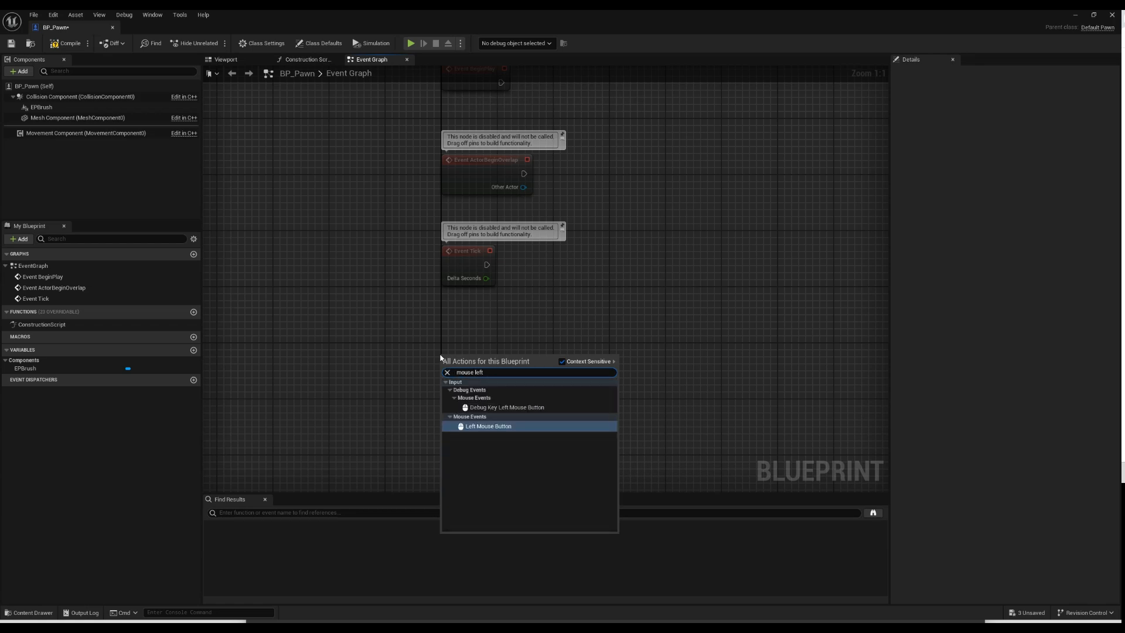
key(Return)
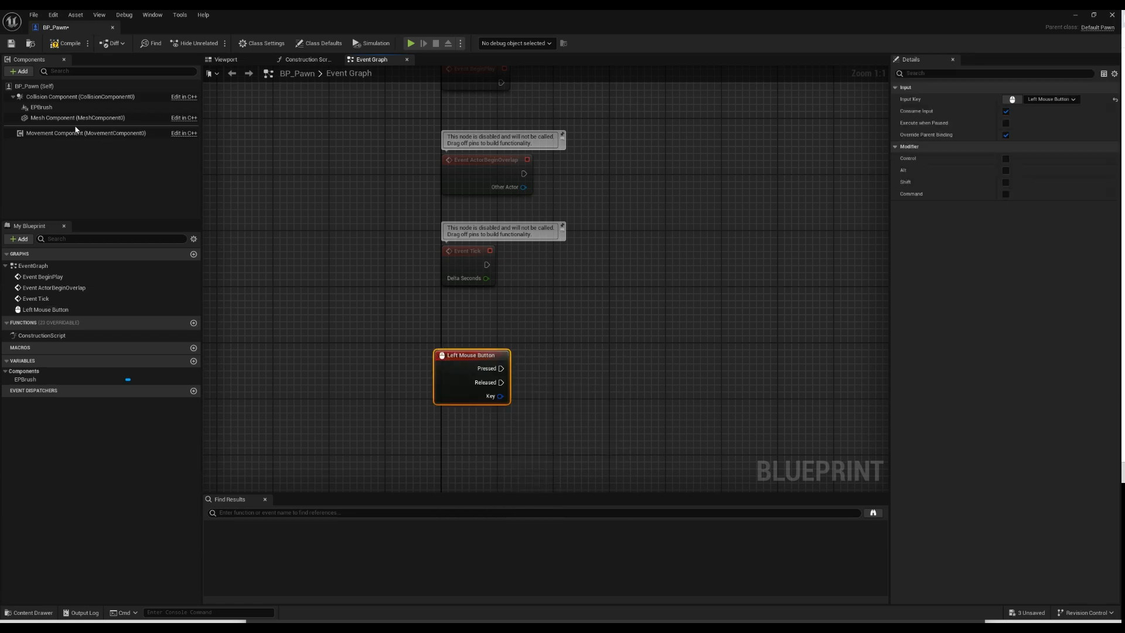
- Add a Set Painting Active node targeting EPBrush, connect it to the mouse event's Pressed output, and enable Active
click(41, 108)
drag(41, 107, 579, 364)
text(set pain)
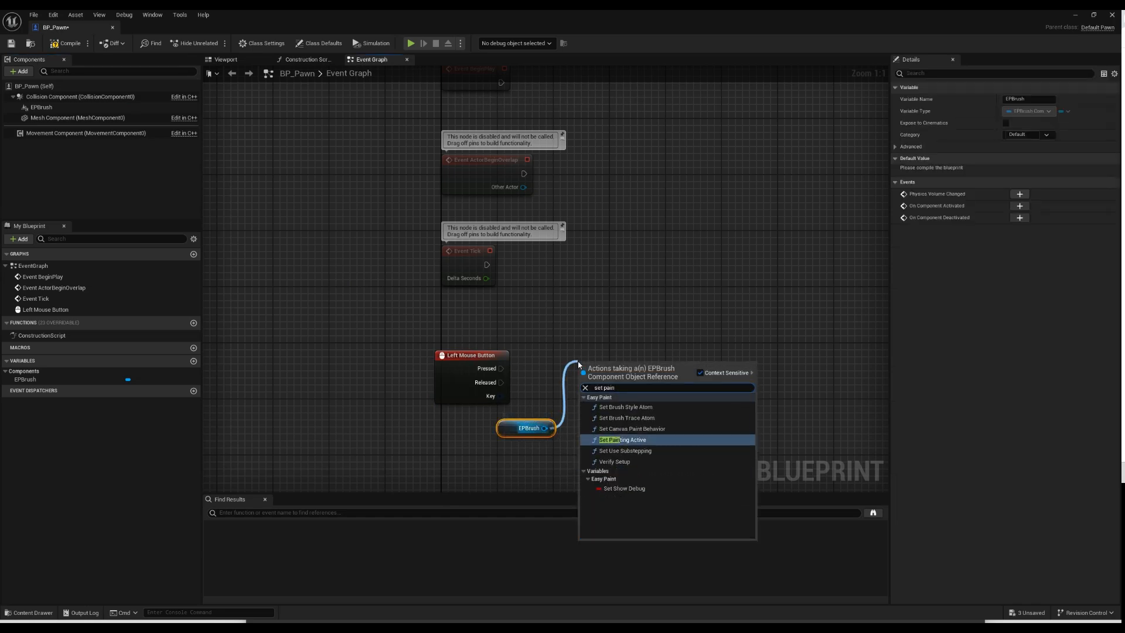
key(Return)
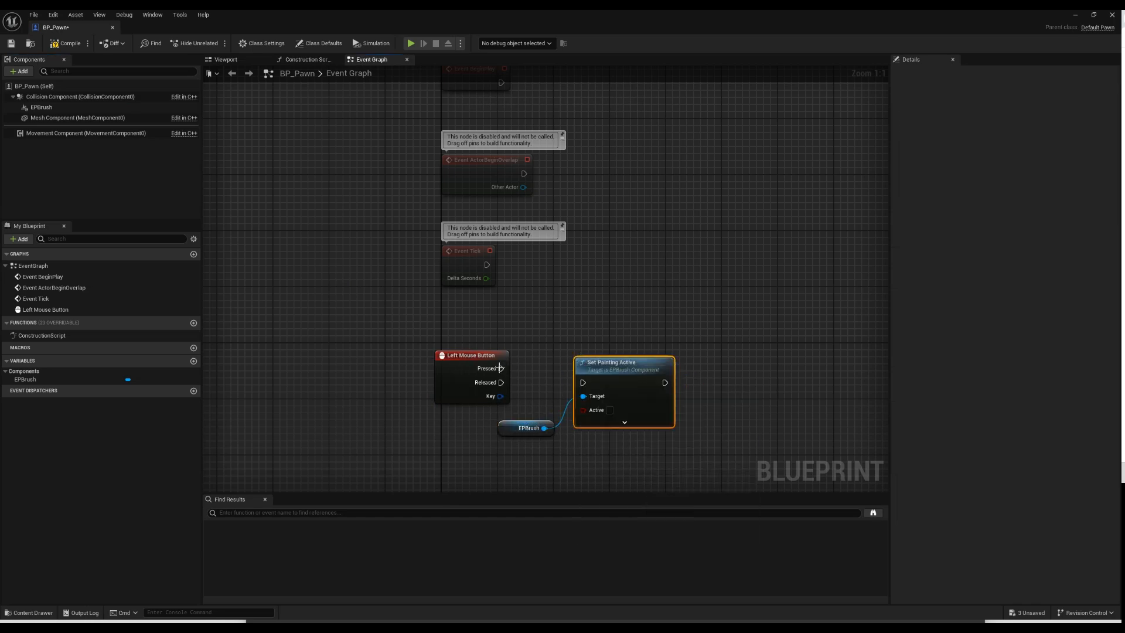
drag(499, 368, 617, 394)
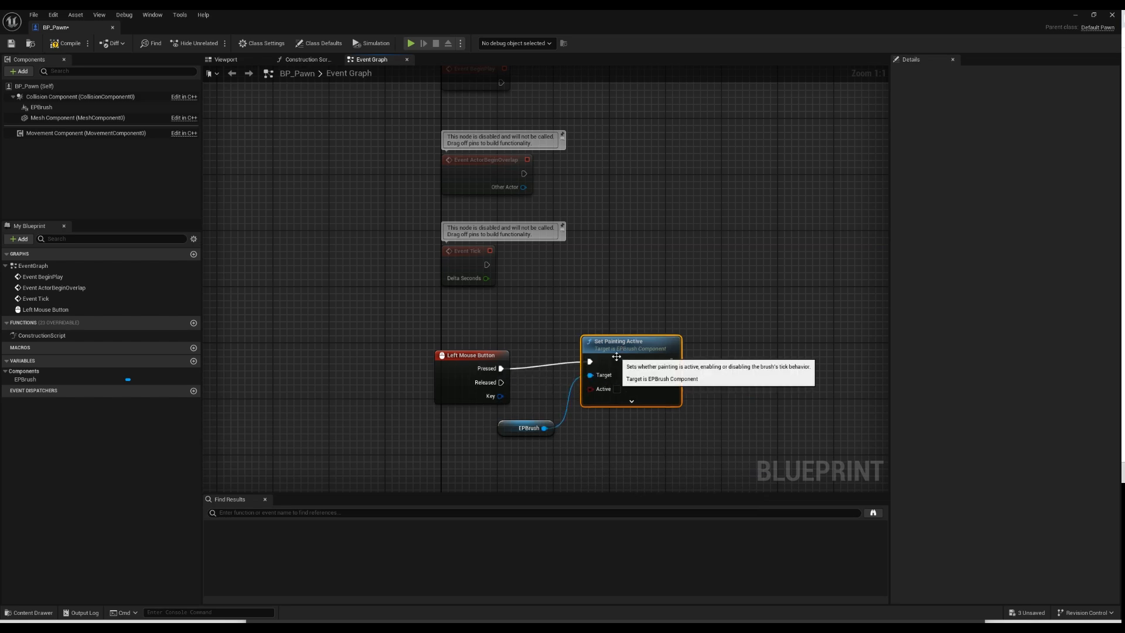
click(616, 390)
- Add a second Set Painting Active node from EPBrush with Active off and connect it to the mouse event's Released output
right_drag(616, 394, 626, 334)
drag(554, 368, 598, 389)
text(set)
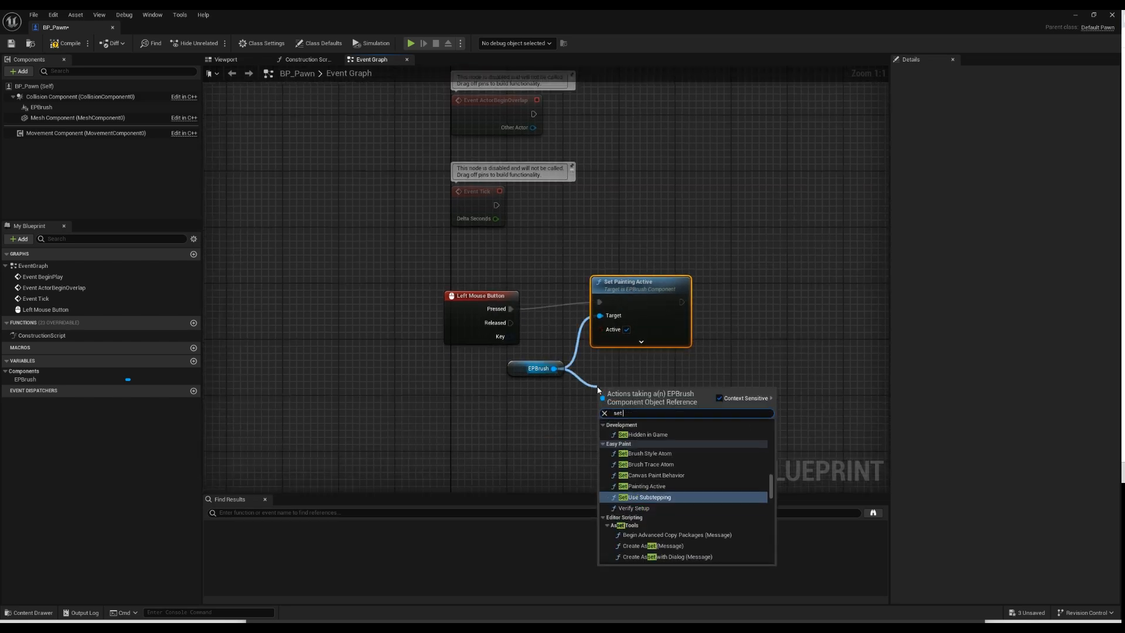
text( pain)
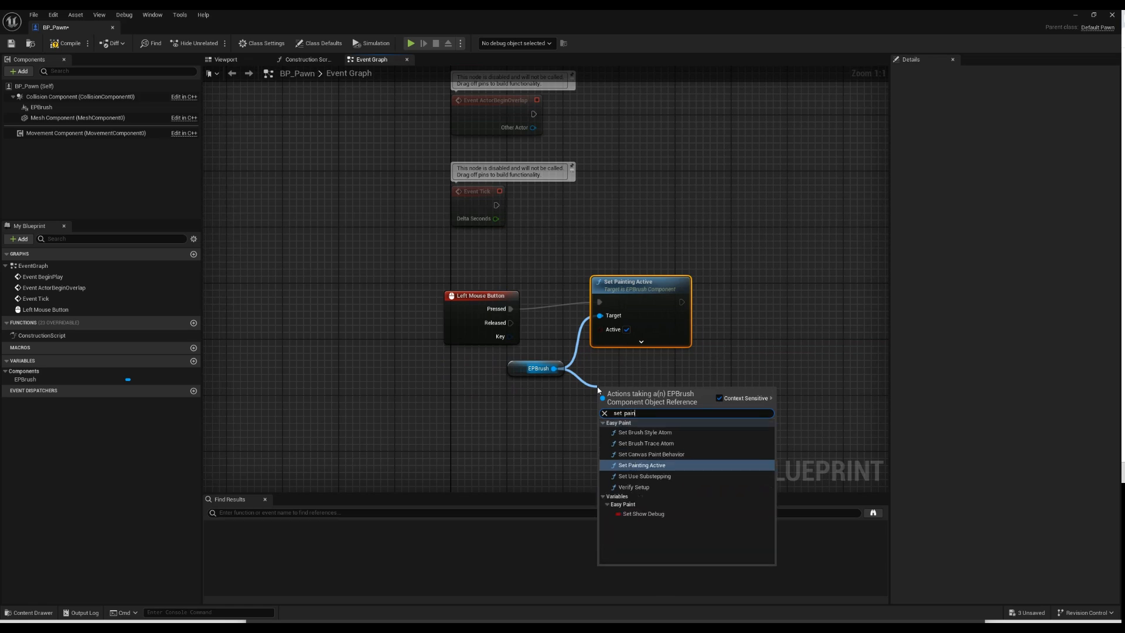
key(Return)
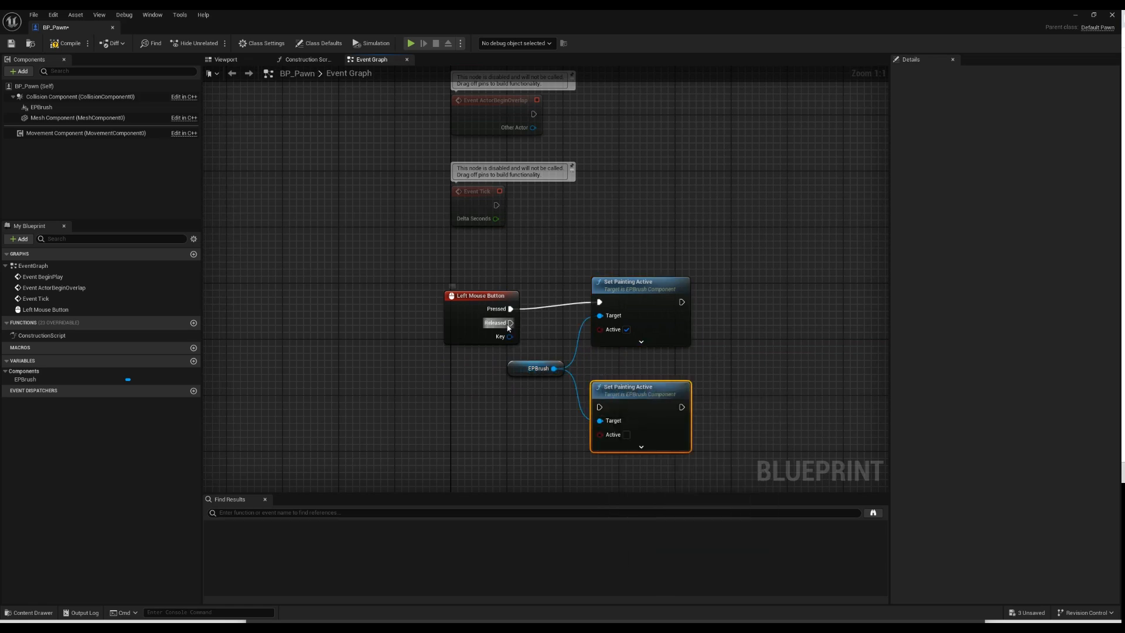
mouse_move(510, 323)
mouse_down()
mouse_move(540, 377)
mouse_move(599, 407)
mouse_move(610, 375)
mouse_up()
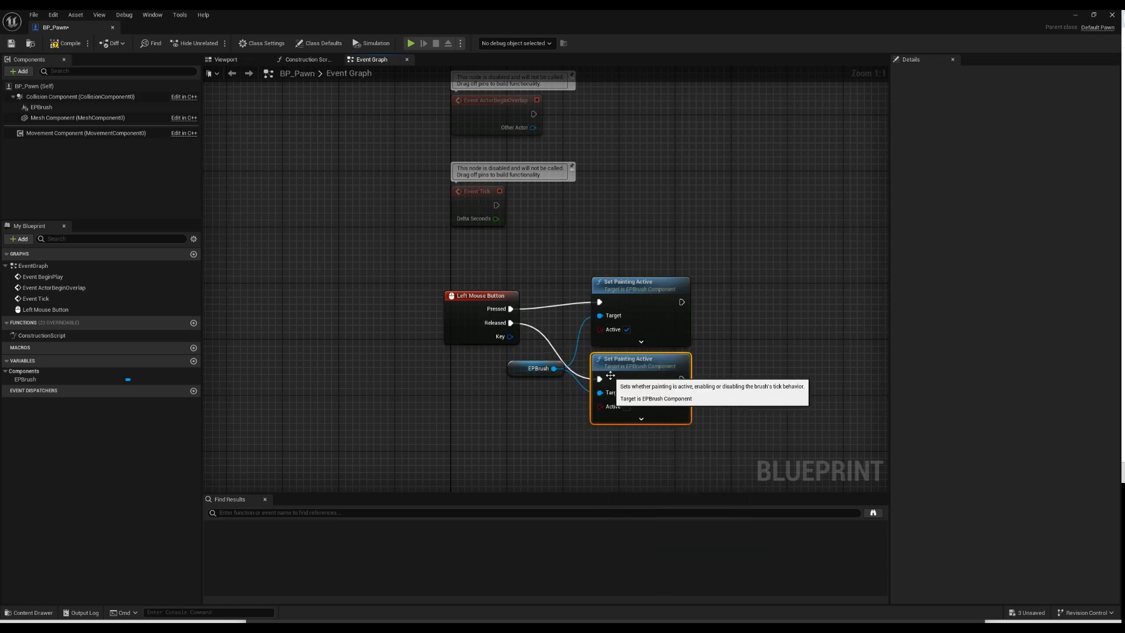
- Enable Use Controller Rotation Pitch in BP_Pawn's class defaults
click(35, 86)
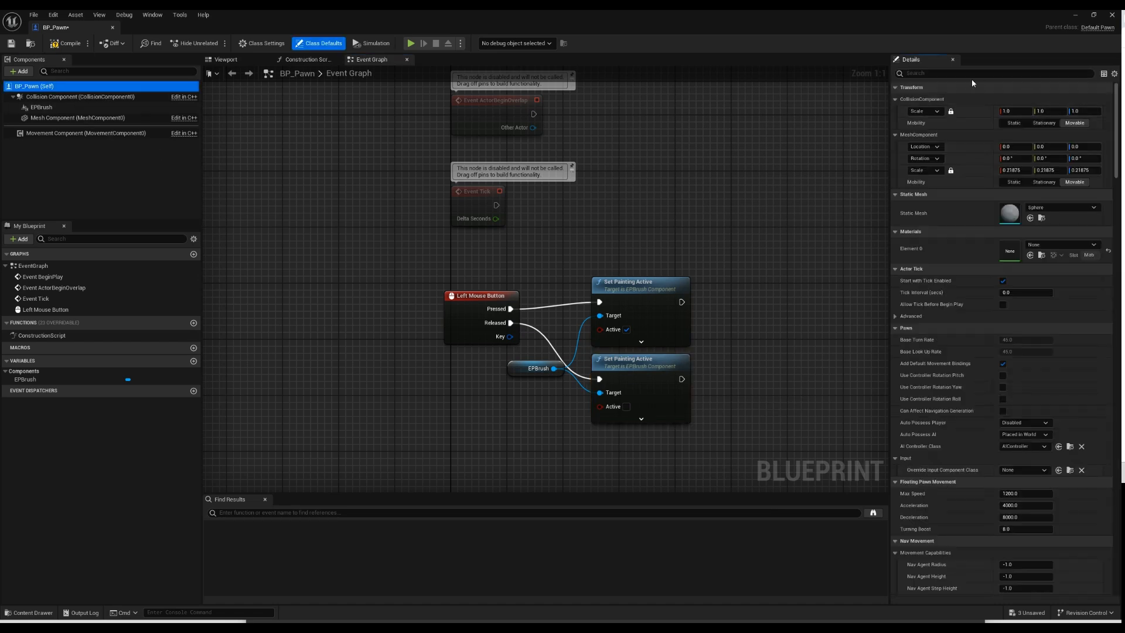
text(rotat)
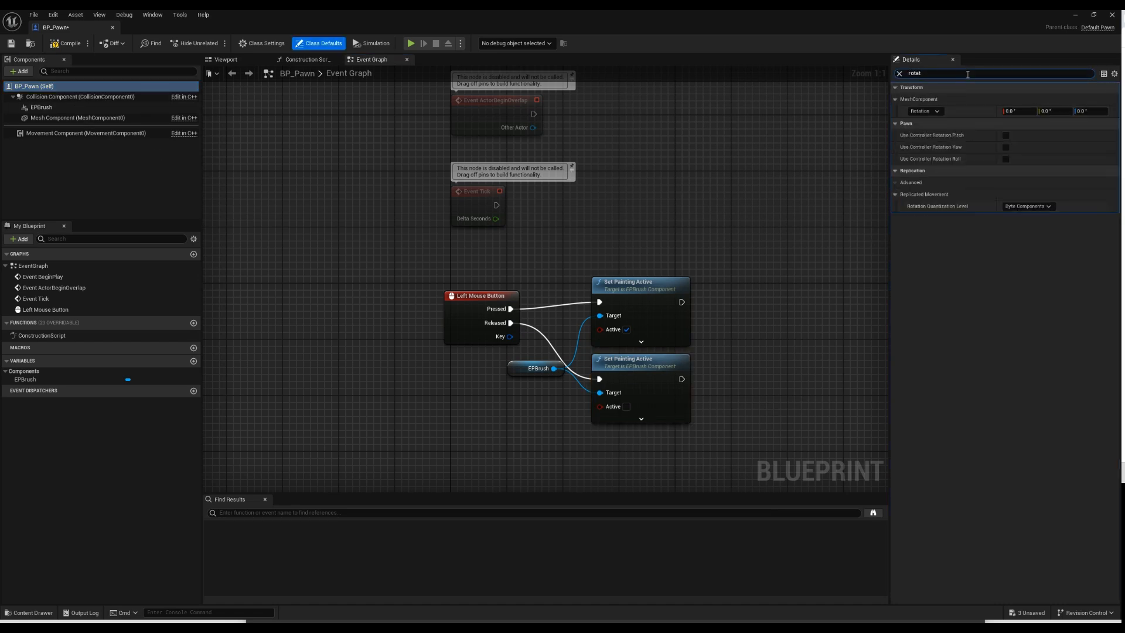
click(1006, 135)
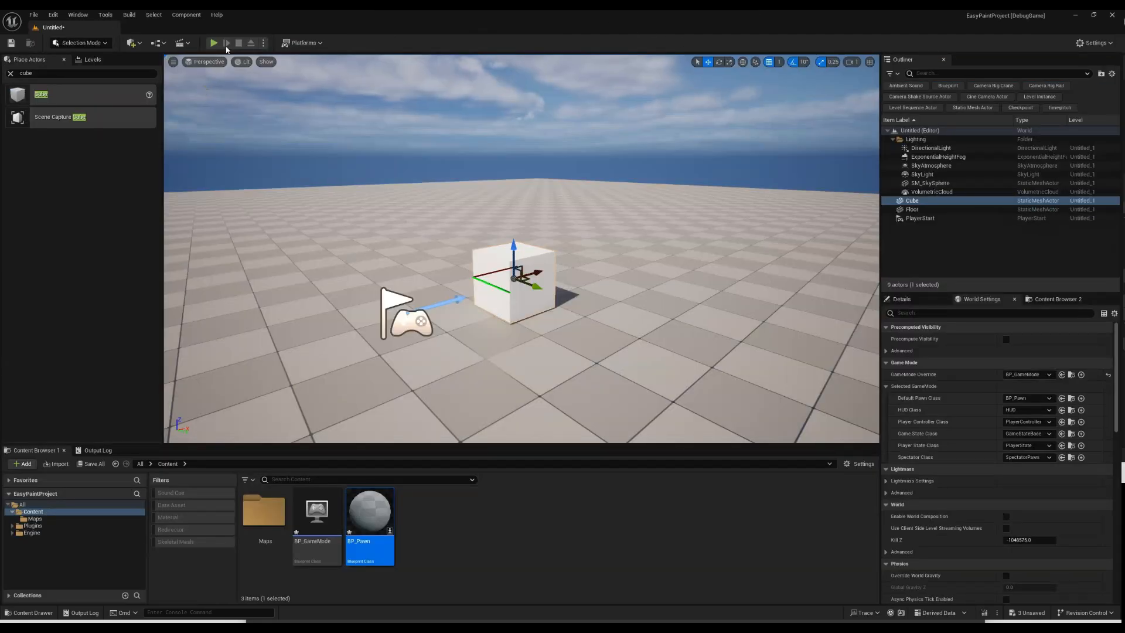
- Play the level, move towards the cube and test painting on its surface
click(214, 43)
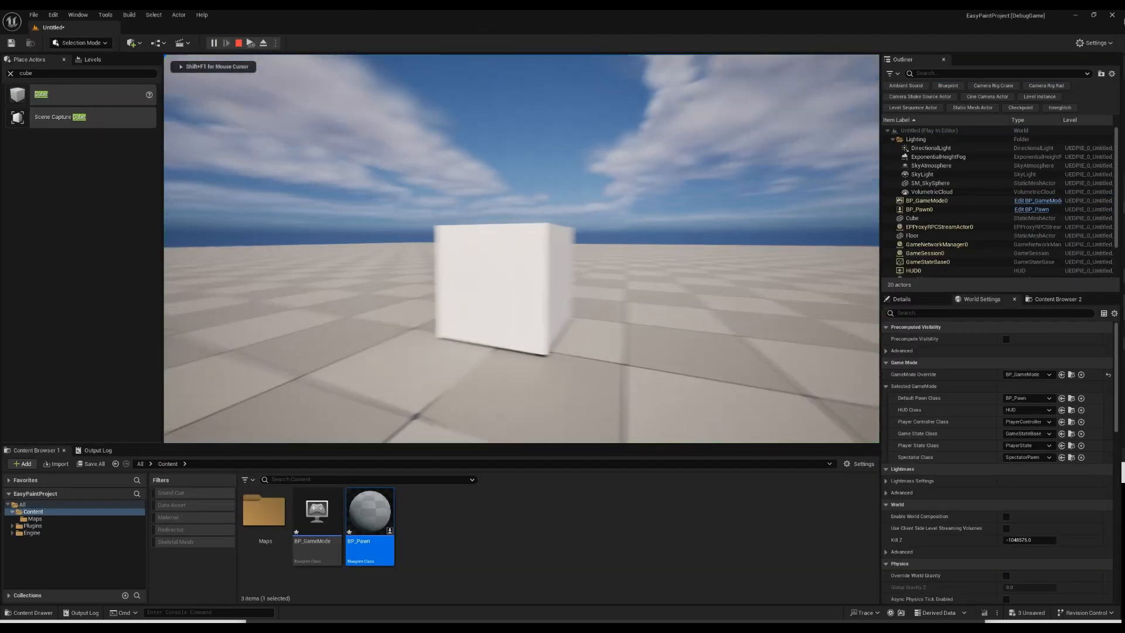
key(a)
key(w)
mouse_move(493, 189)
mouse_down()
mouse_move(523, 249)
mouse_move(561, 246)
mouse_move(673, 275)
mouse_move(554, 357)
mouse_up()
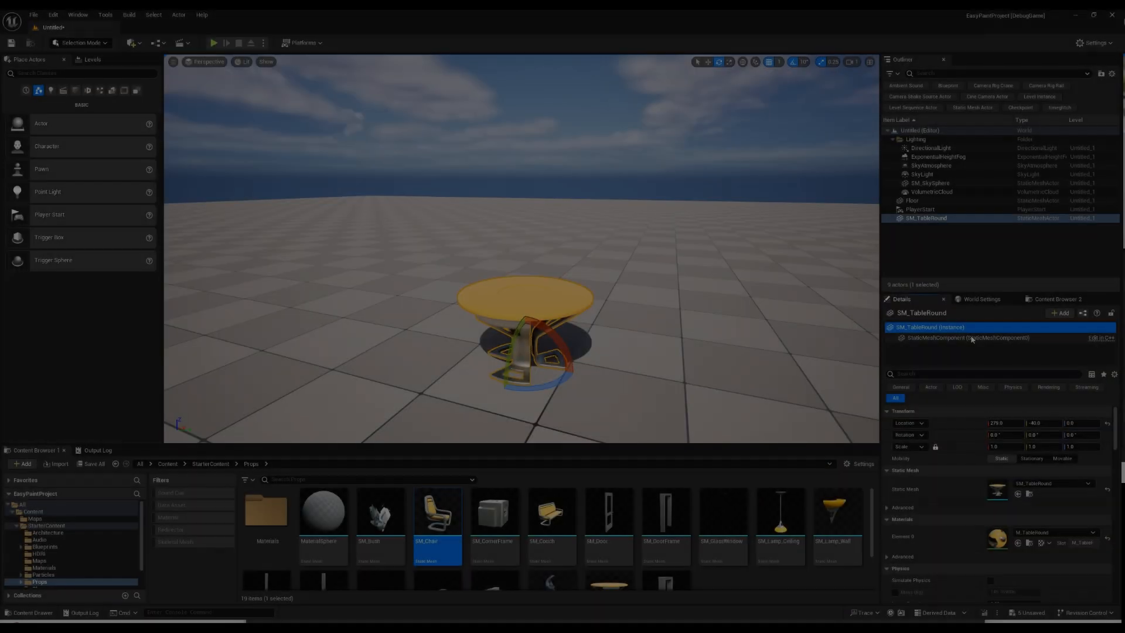
- Set the GameMode Override of the level with the round table to EPGameMode_BP
click(982, 299)
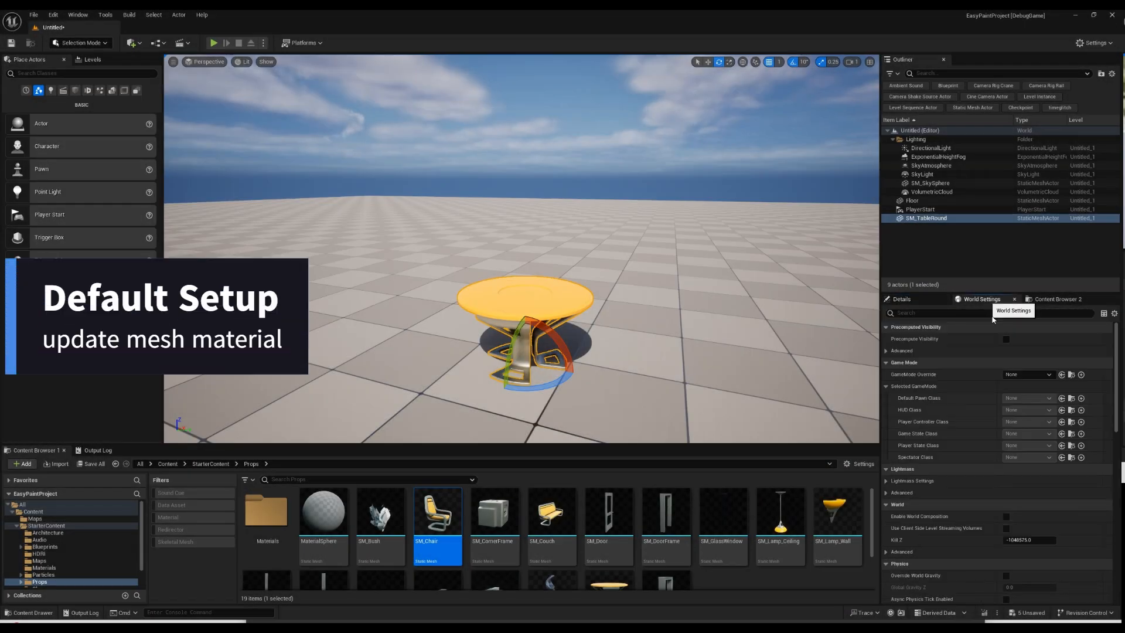
click(1046, 374)
click(1049, 408)
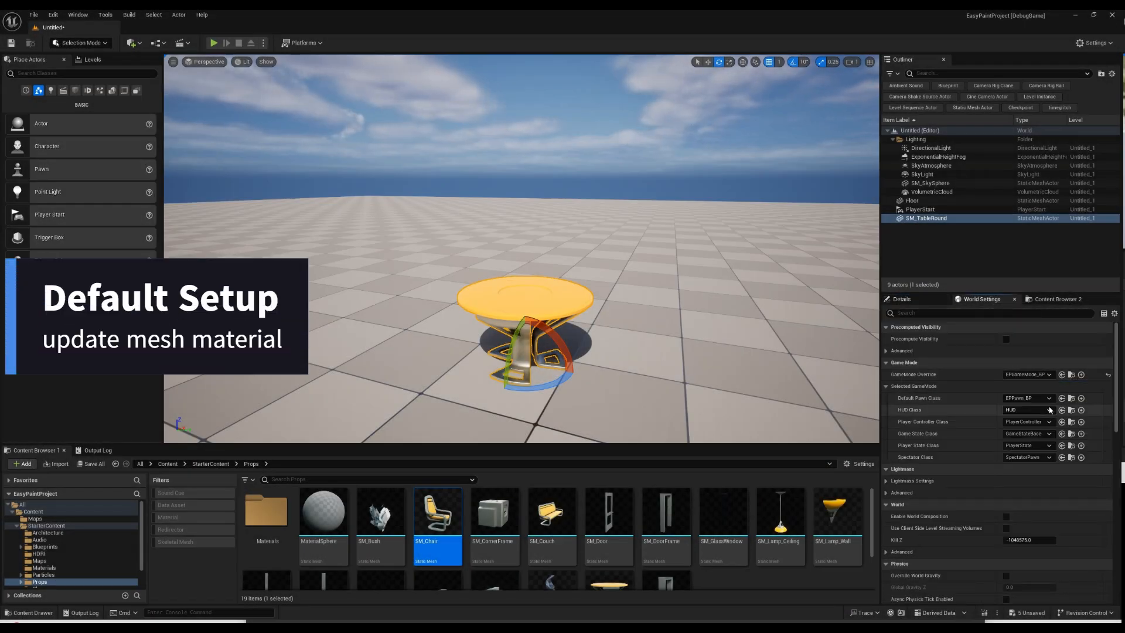
- Add an EPCanvas component under the round table's static mesh component and verify its setup
click(934, 301)
click(961, 338)
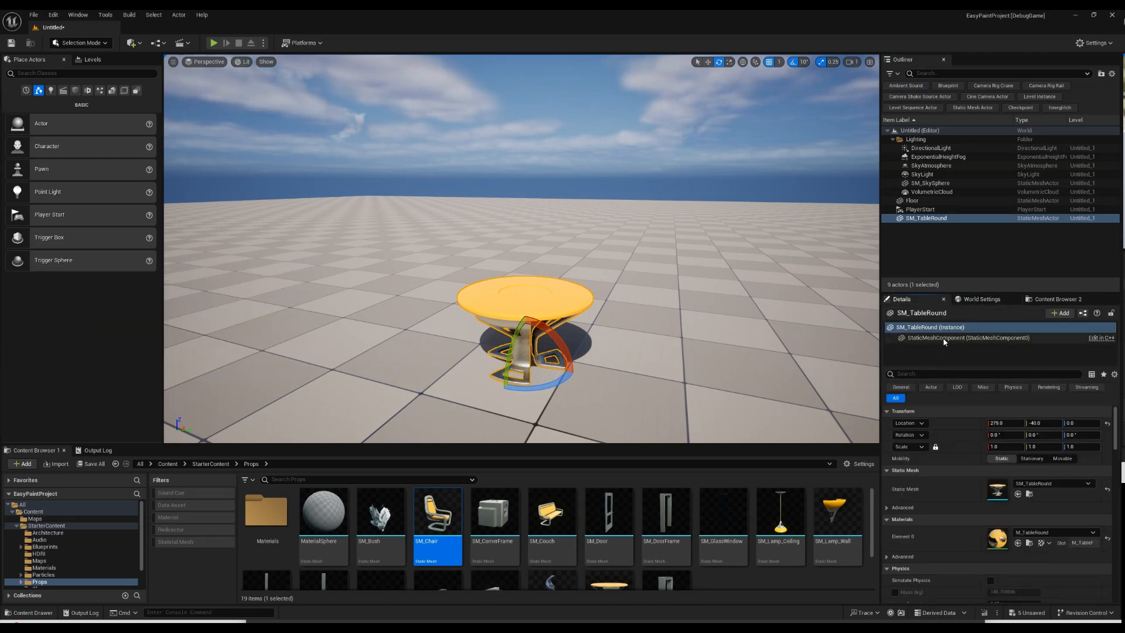
click(1060, 314)
text(can)
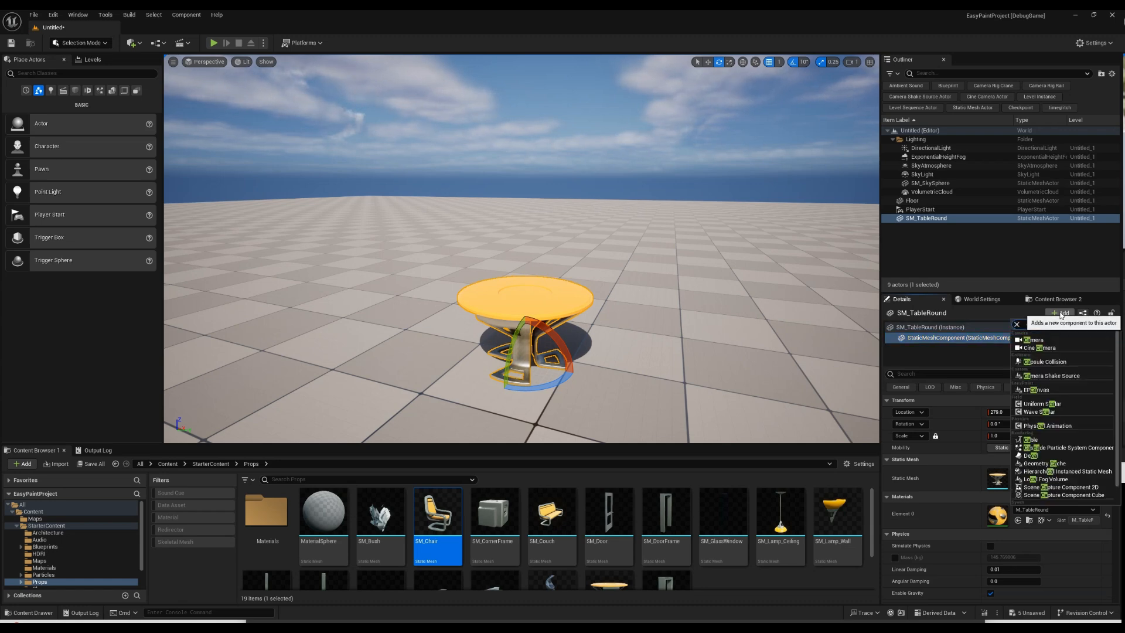
click(1044, 342)
key(Return)
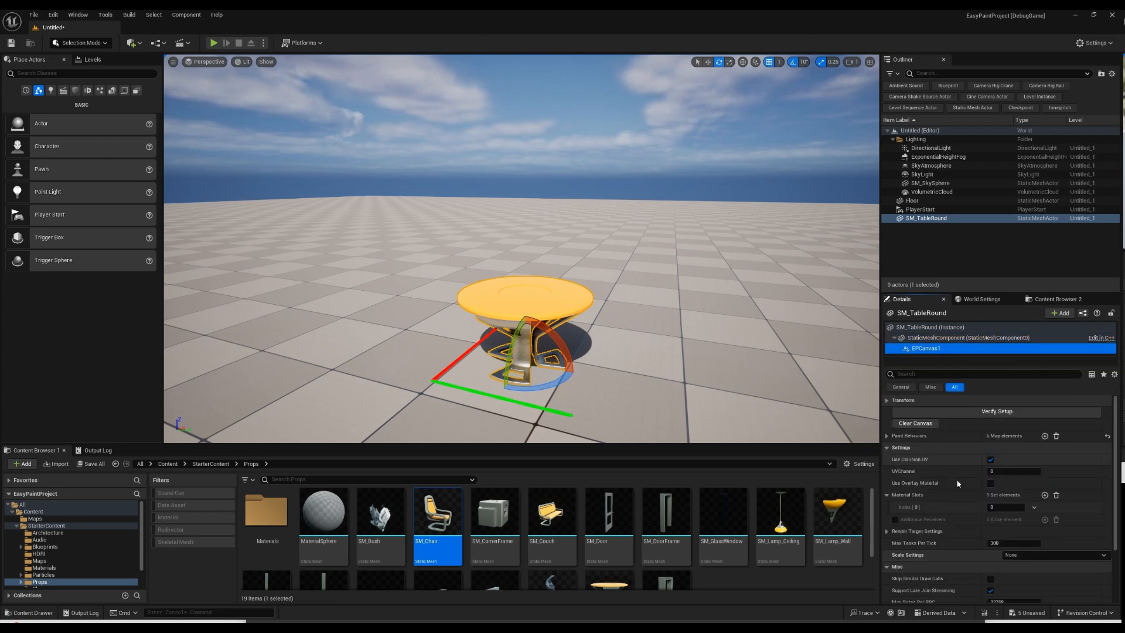
click(990, 412)
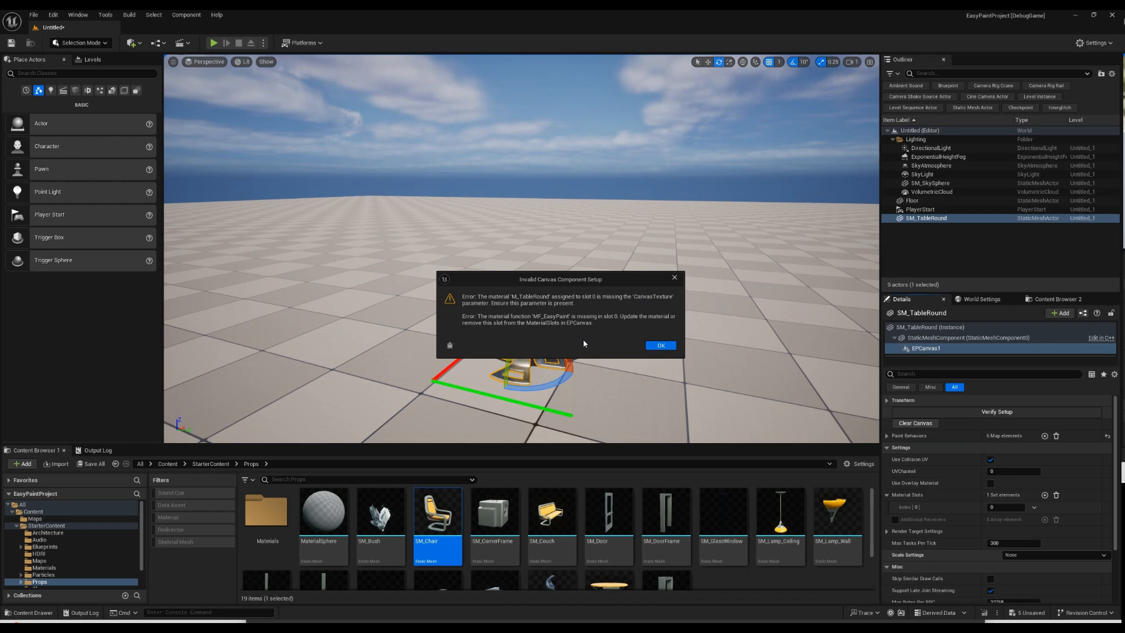
click(661, 345)
- Open the table's M_TableRound material and place an MF_EasyPaint function node, making room for it before the result node
click(929, 340)
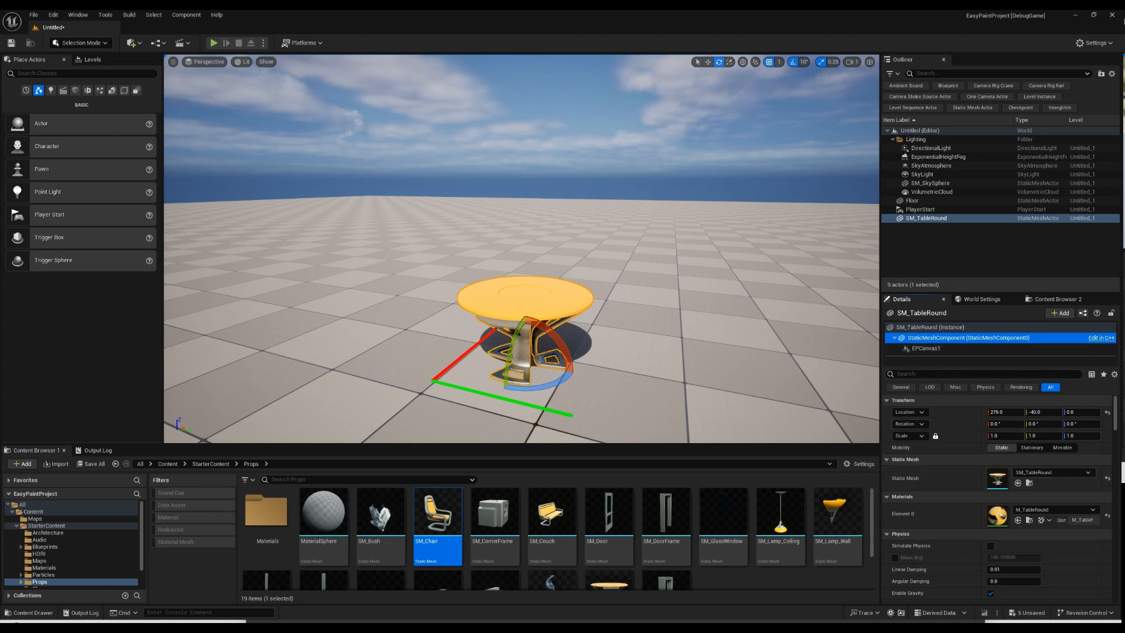
double_click(997, 515)
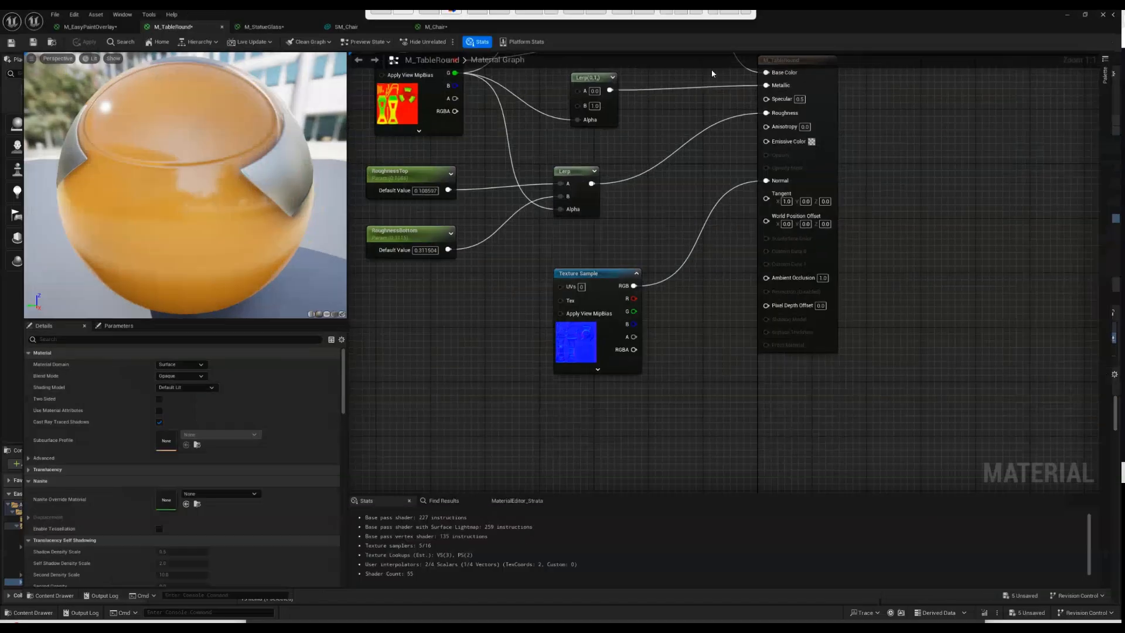
right_drag(628, 114, 674, 356)
right_click(674, 356)
text(easy)
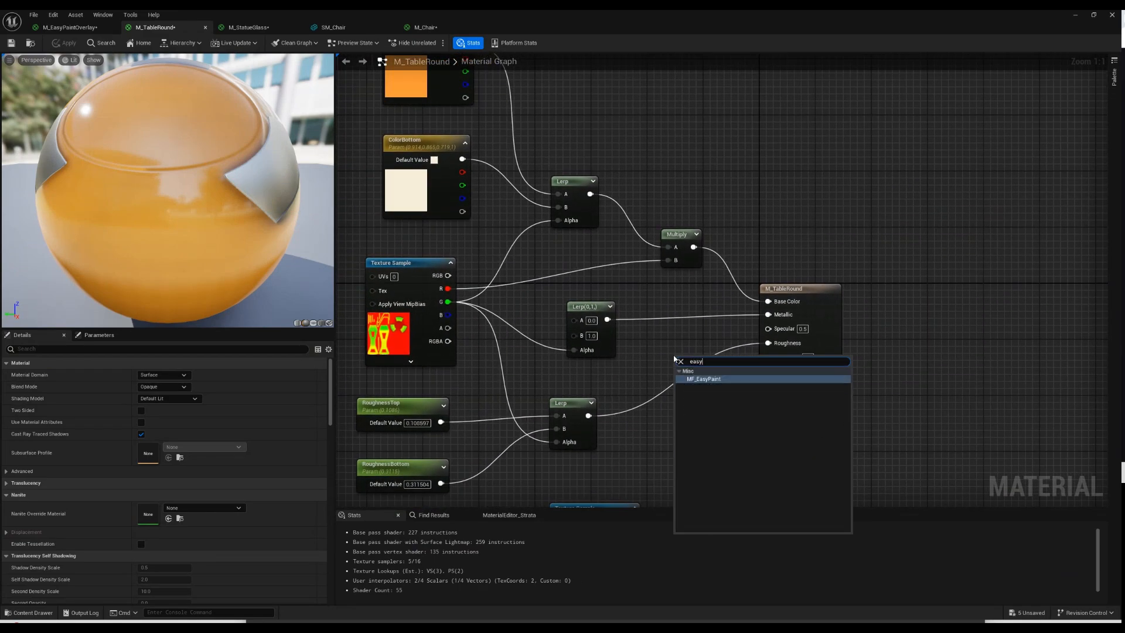
key(Return)
drag(680, 360, 647, 323)
drag(826, 291, 889, 294)
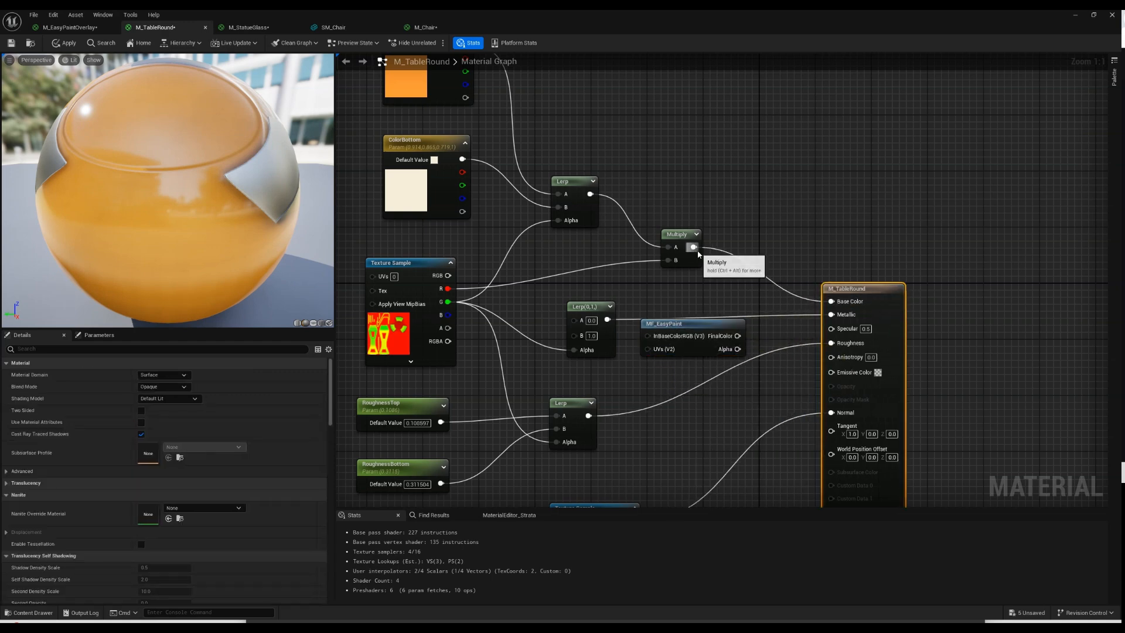
- Connect the Multiply output to MF_EasyPaint's InBaseColorRGB and its FinalColor to the material's Base Color
drag(694, 247, 648, 336)
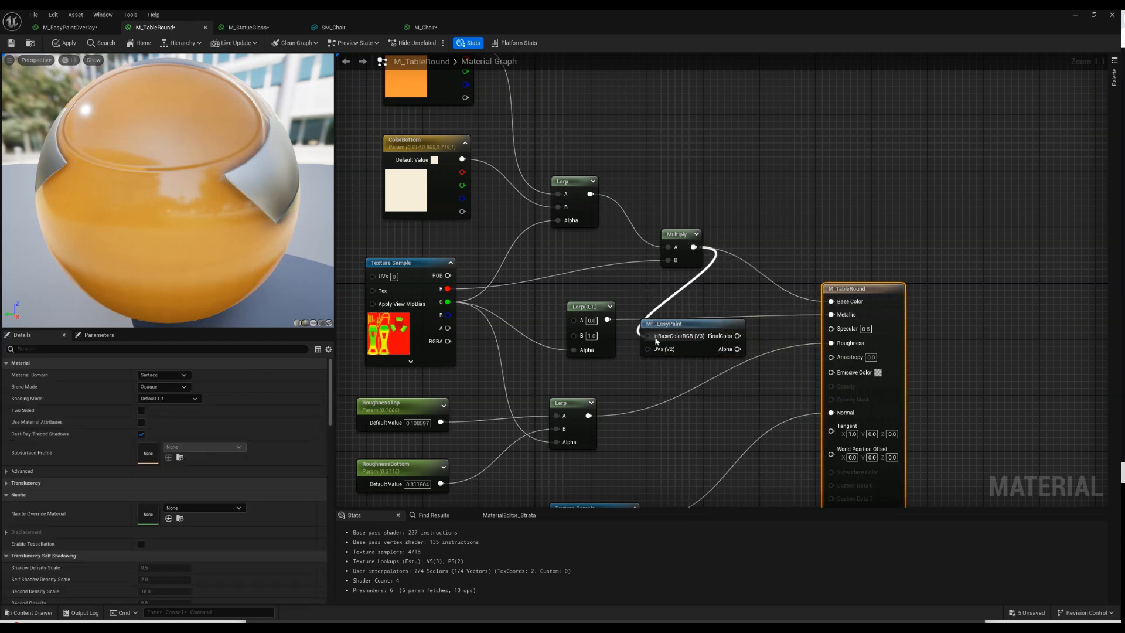
drag(738, 336, 831, 301)
drag(697, 322, 740, 287)
- Add a TextureCoordinate node below MF_EasyPaint and connect it to the function's UVs input
right_click(659, 356)
text(coor)
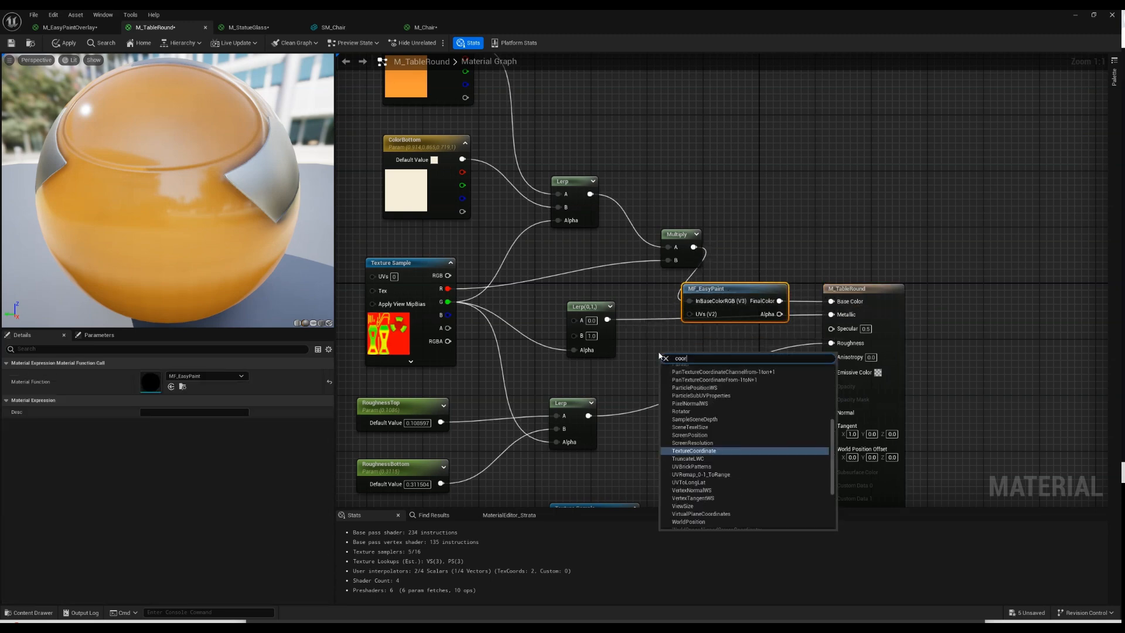
key(Return)
drag(732, 371, 689, 314)
drag(700, 357, 690, 339)
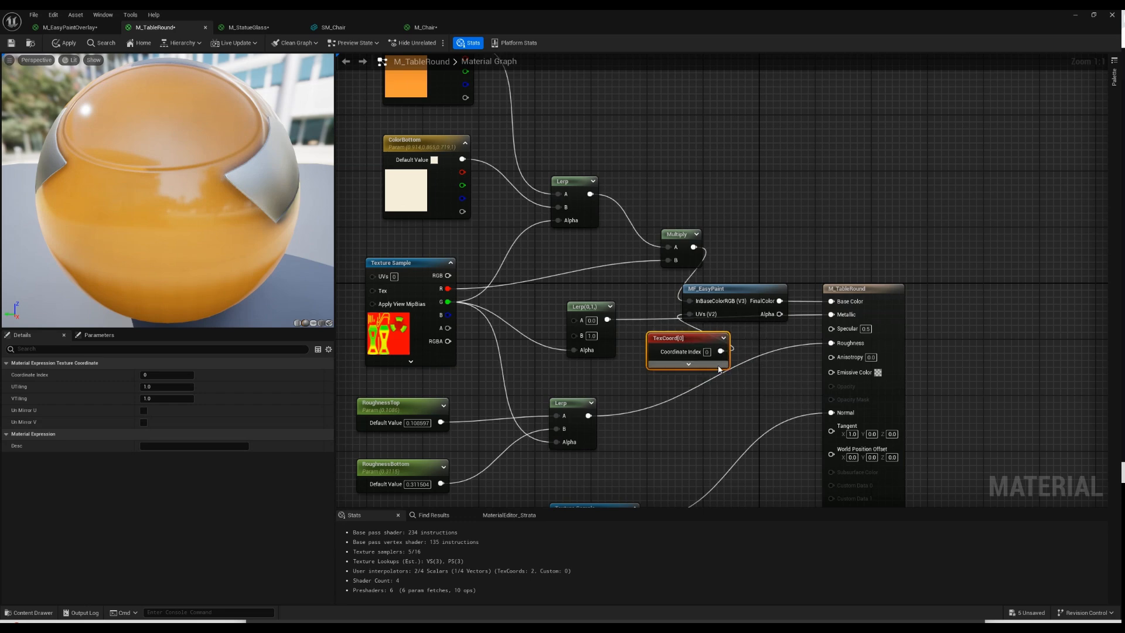
- Return to the level and verify the setup of the table's EPCanvas component
click(1094, 19)
click(925, 348)
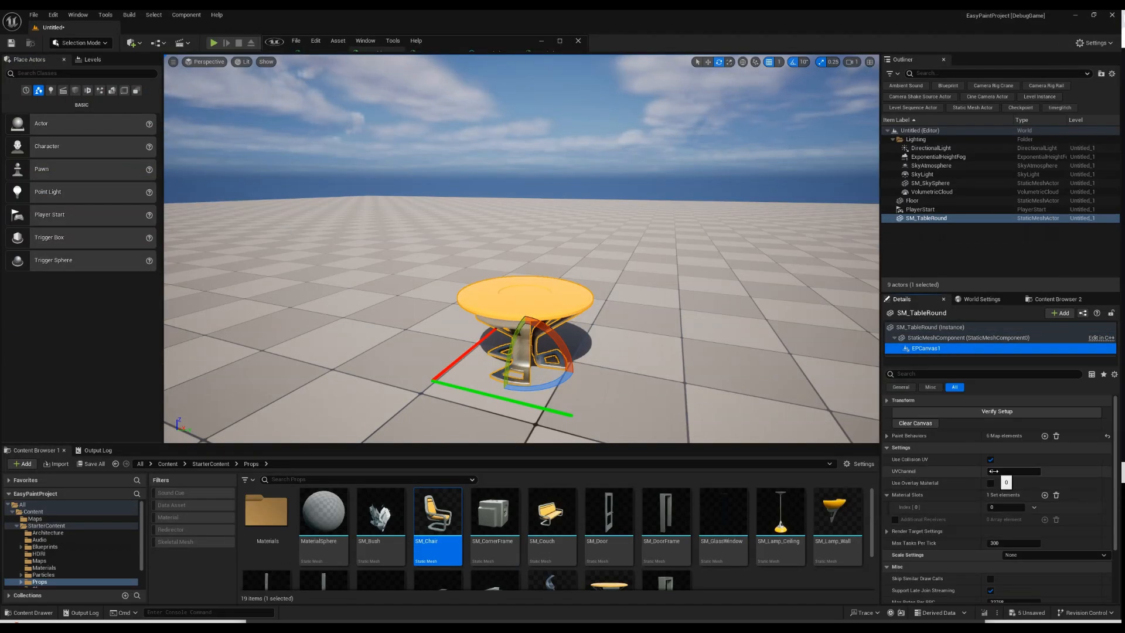
click(989, 414)
click(664, 348)
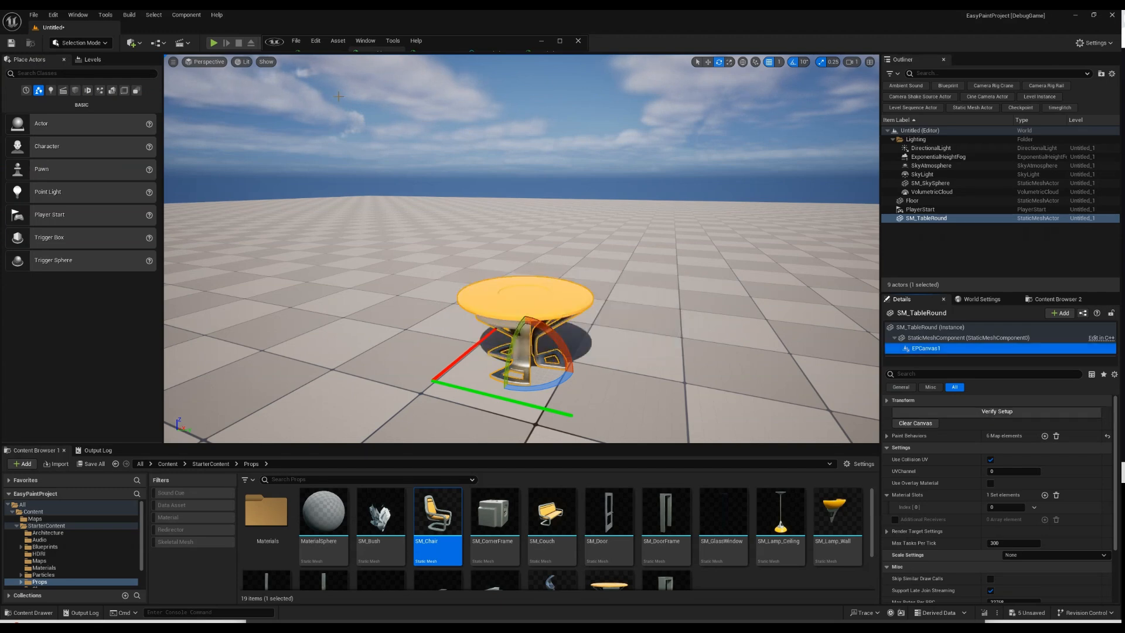
- Apply the M_TableRound material changes and verify the table's canvas setup again
click(559, 41)
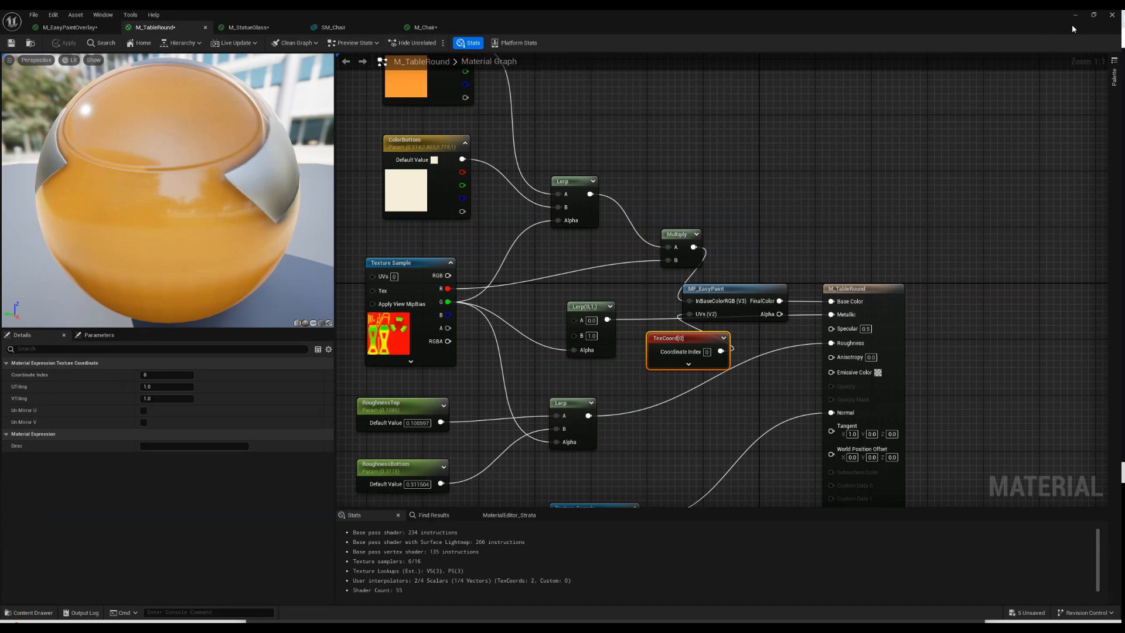
click(1093, 15)
click(959, 415)
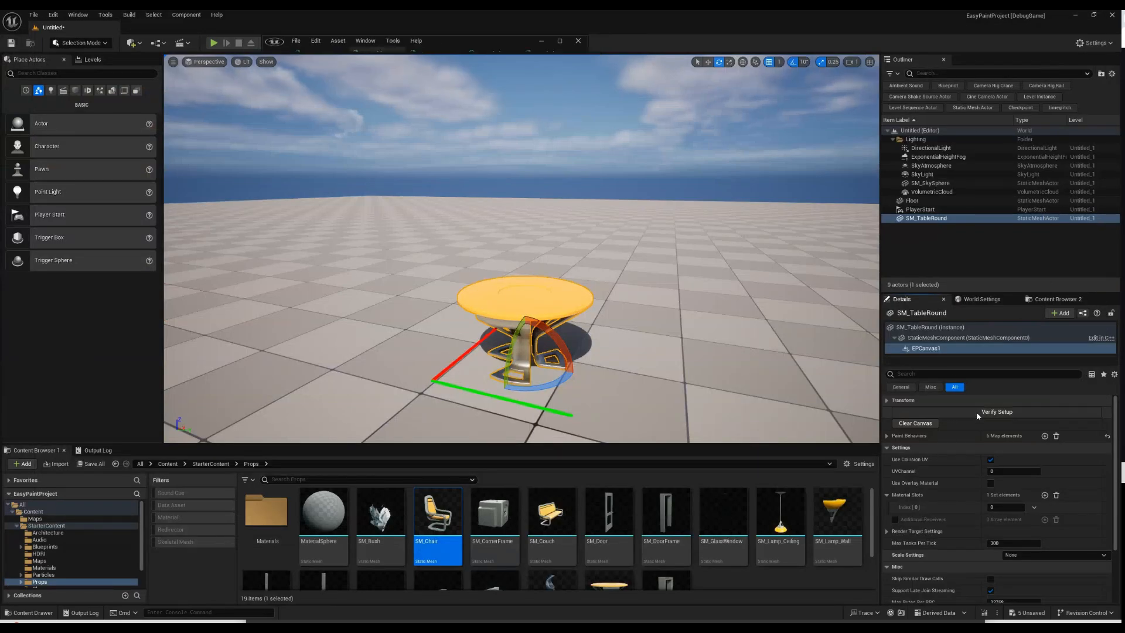
click(593, 336)
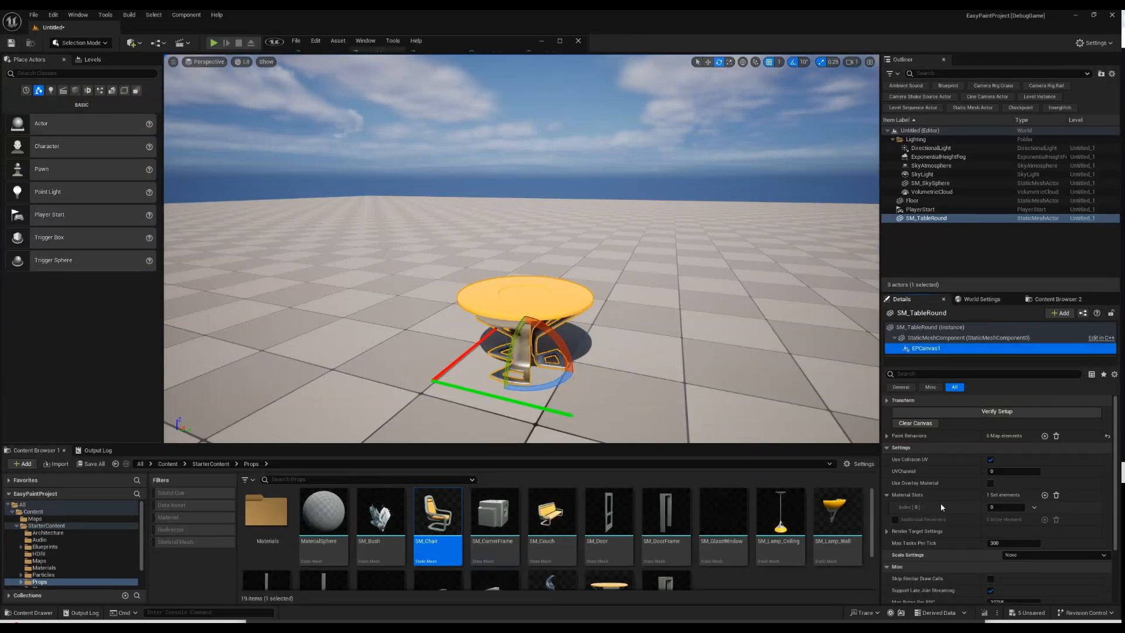
- Set the canvas component's UVChannel to 1 and verify the setup
click(990, 471)
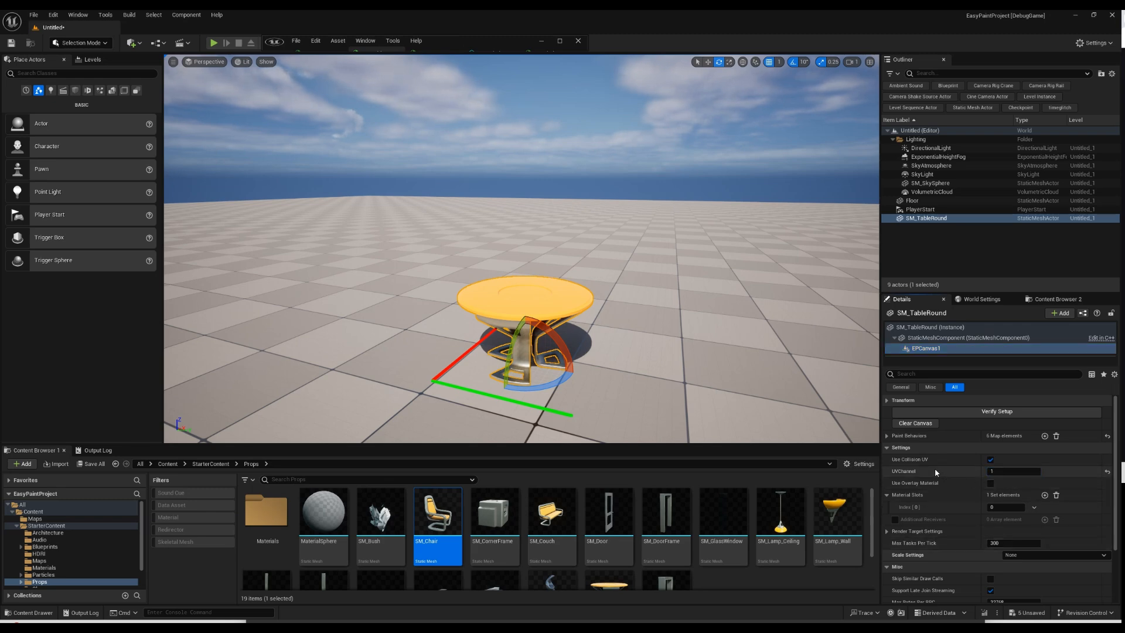
click(997, 411)
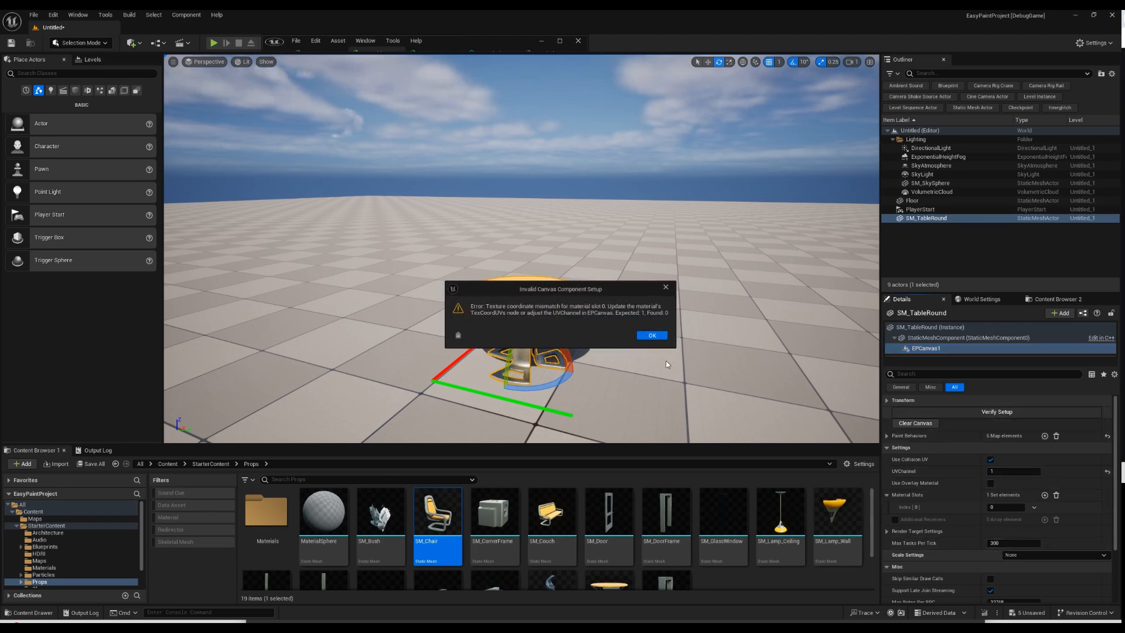
click(652, 336)
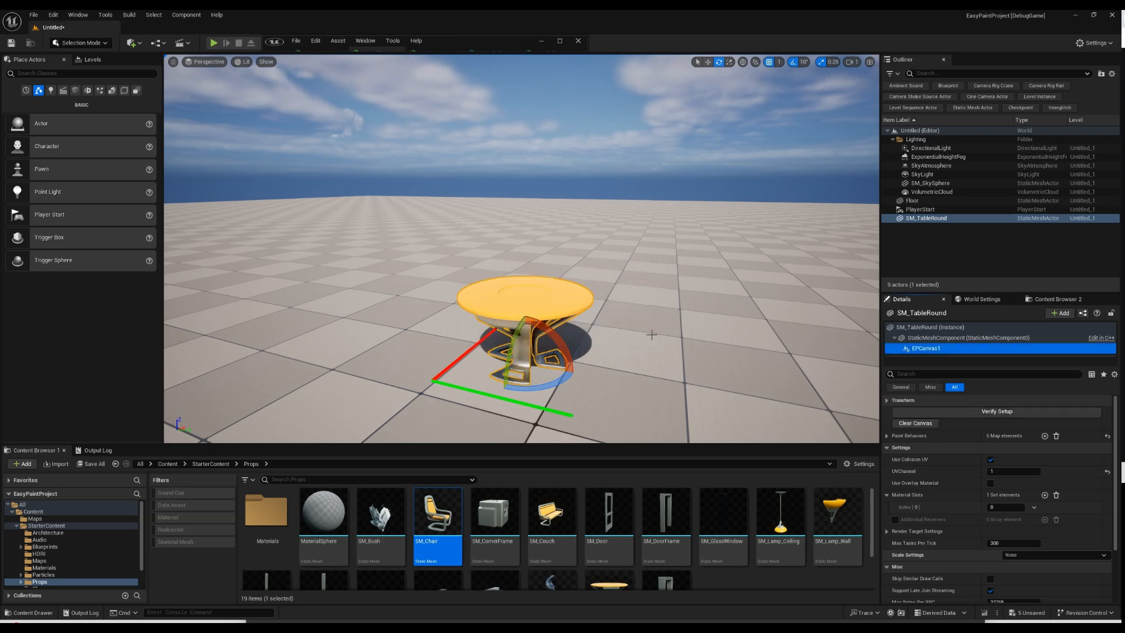
- Open the SM_TableRound static mesh and compare the layouts of its first and second UV channels
click(990, 338)
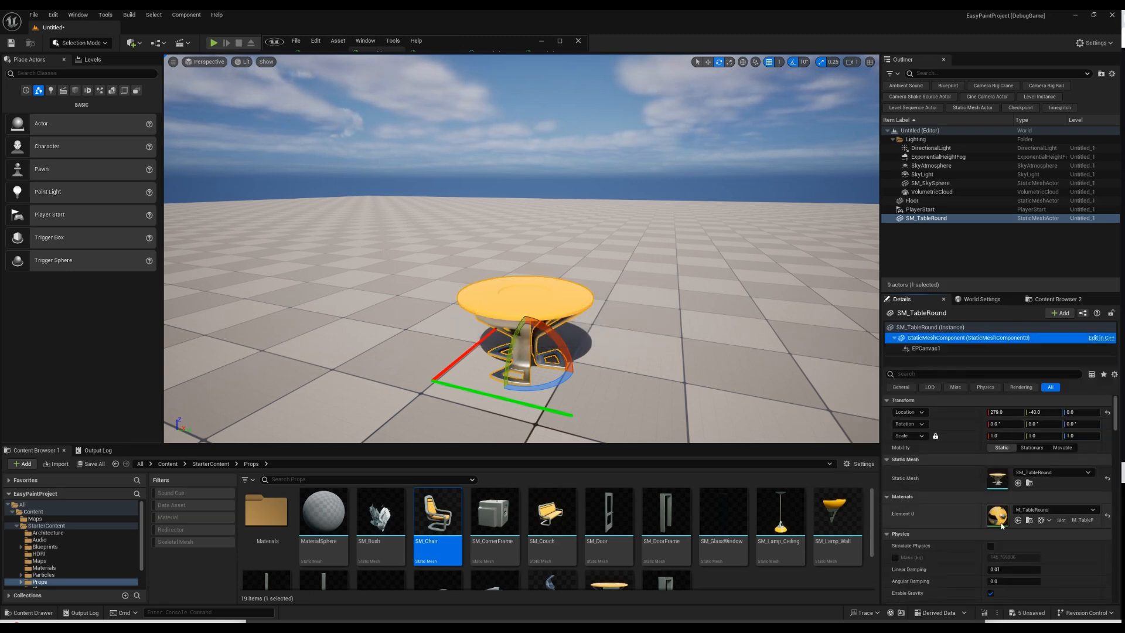
double_click(997, 479)
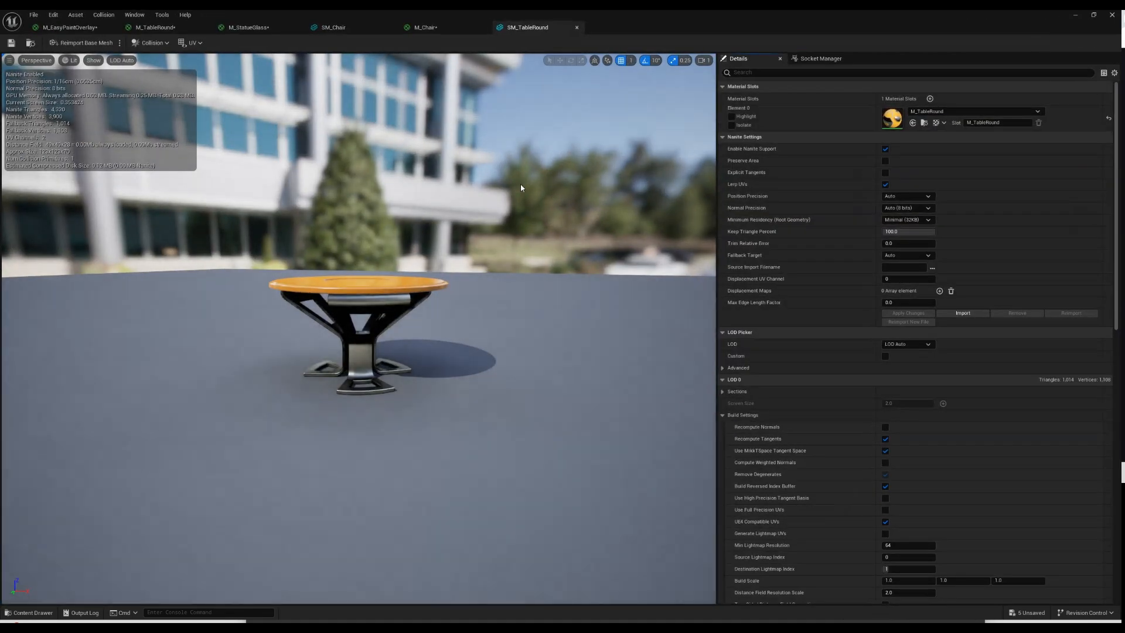
click(198, 45)
click(207, 73)
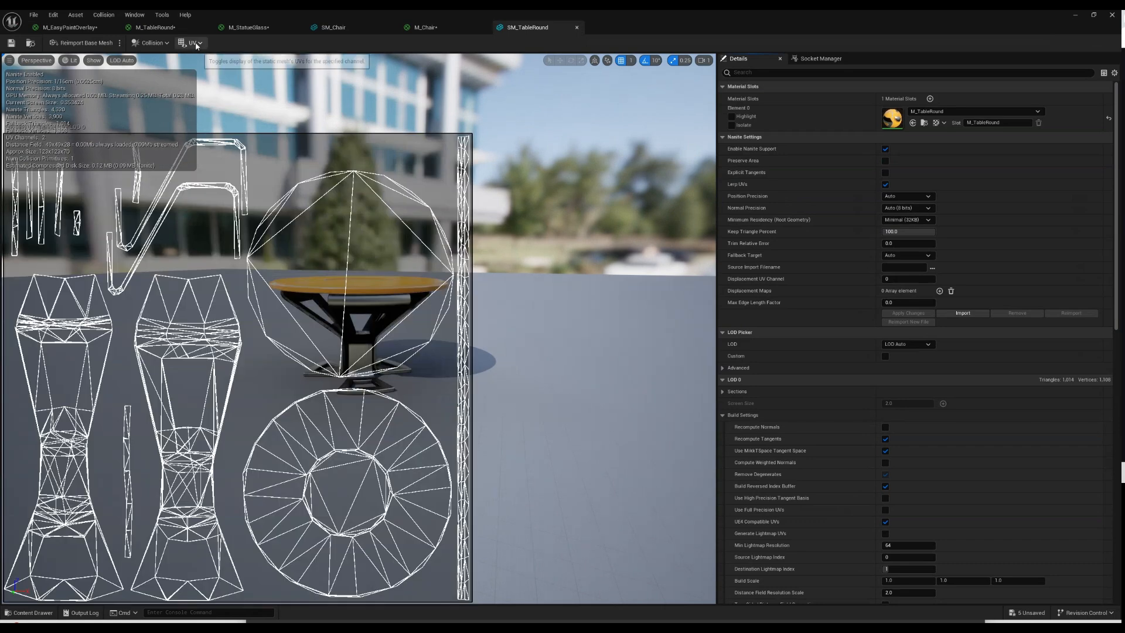
click(196, 44)
click(205, 82)
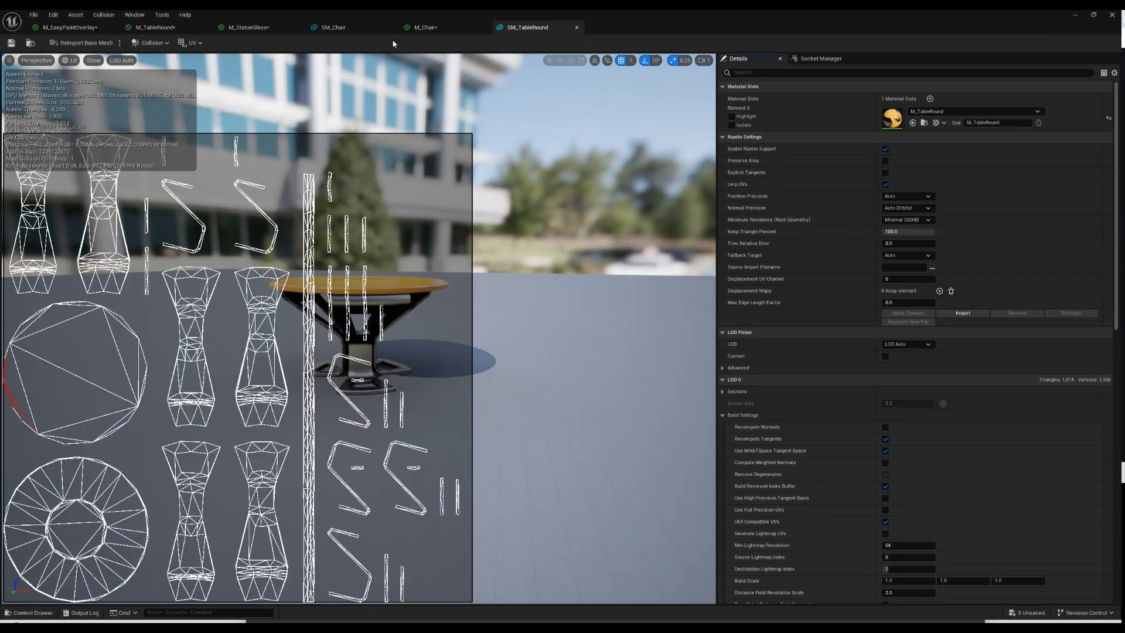
- Set the TexCoord node's Coordinate Index to 1 in the M_TableRound material and apply the change
click(423, 30)
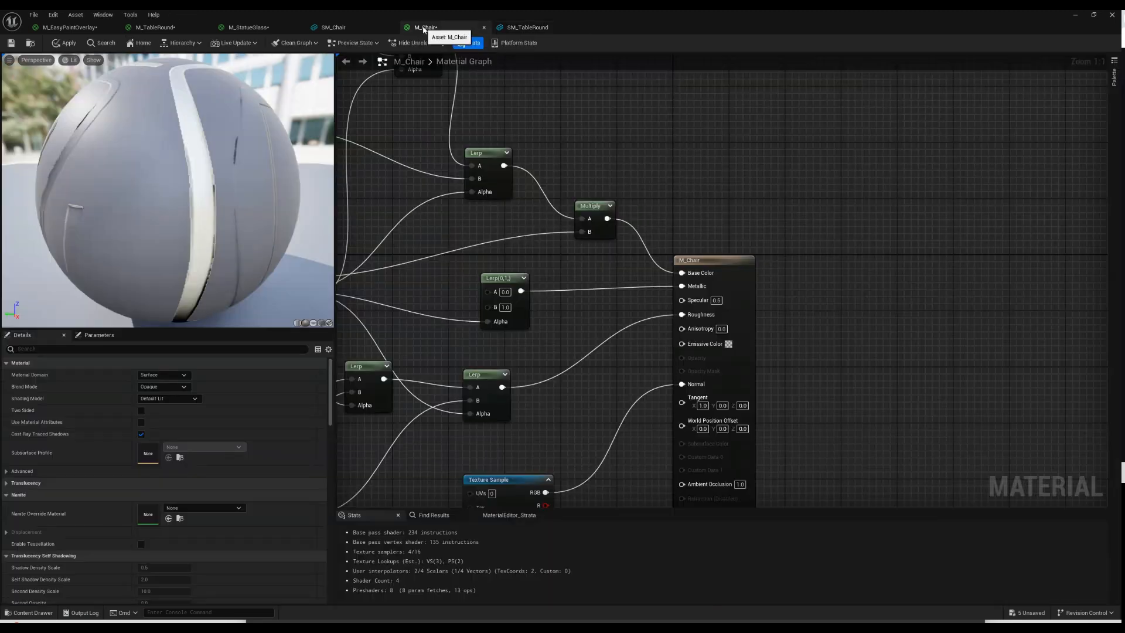
right_drag(583, 321, 626, 261)
click(246, 29)
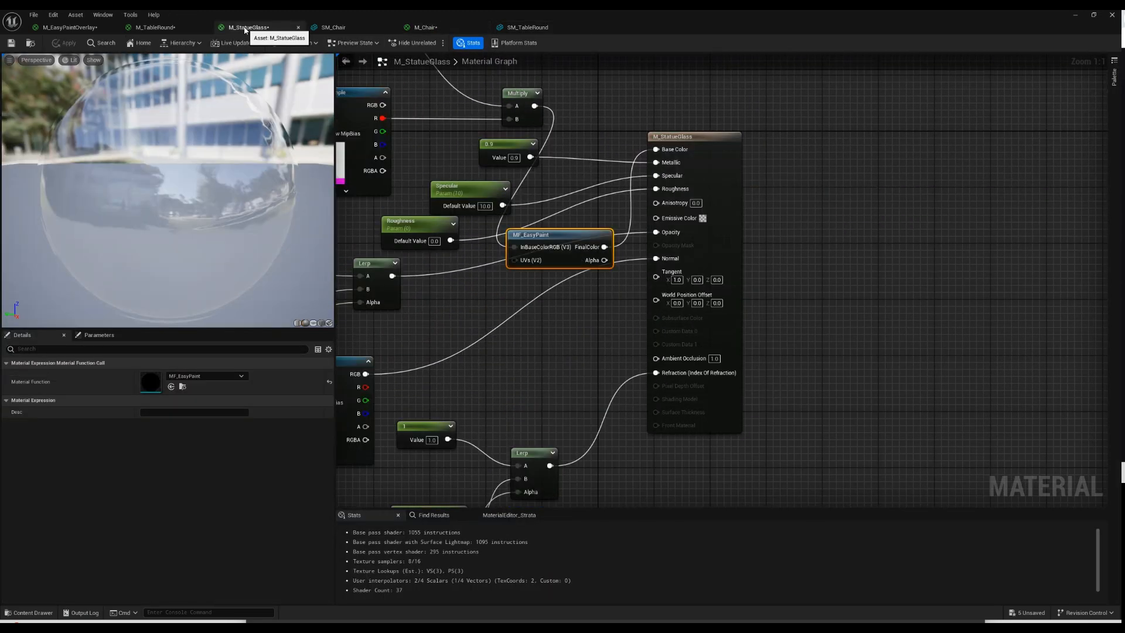
click(125, 30)
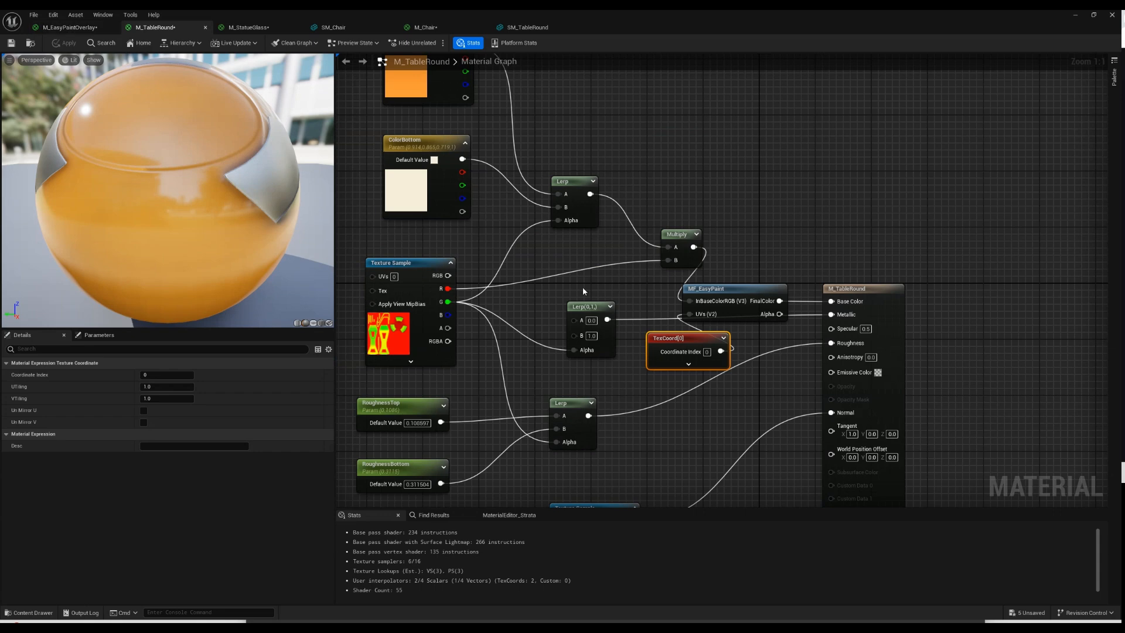
right_drag(583, 290, 531, 245)
click(665, 314)
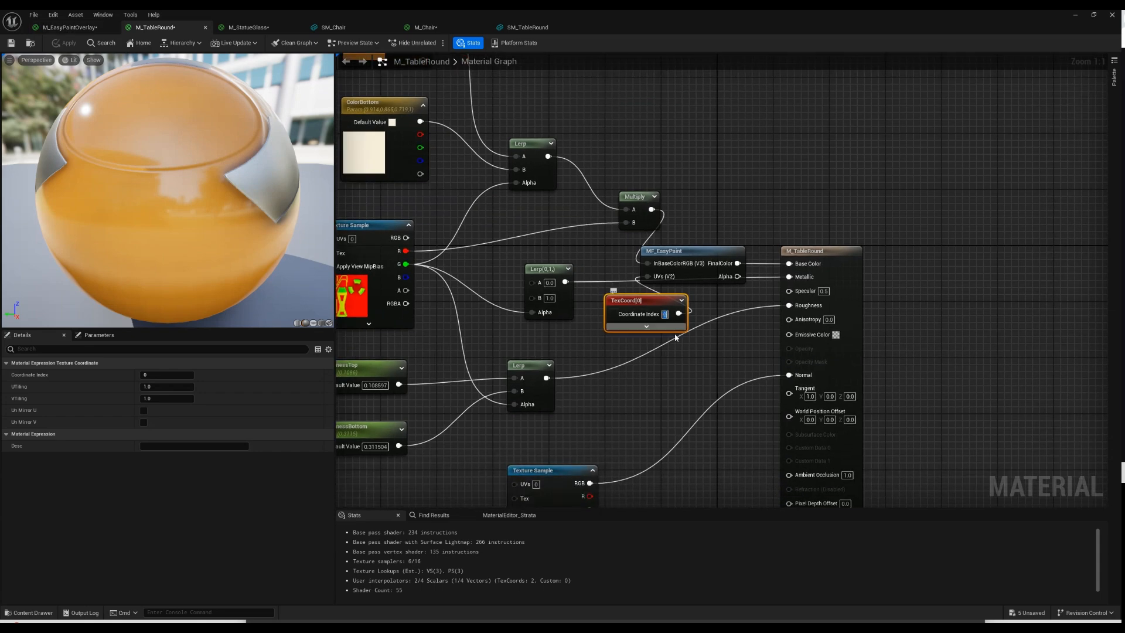
click(680, 372)
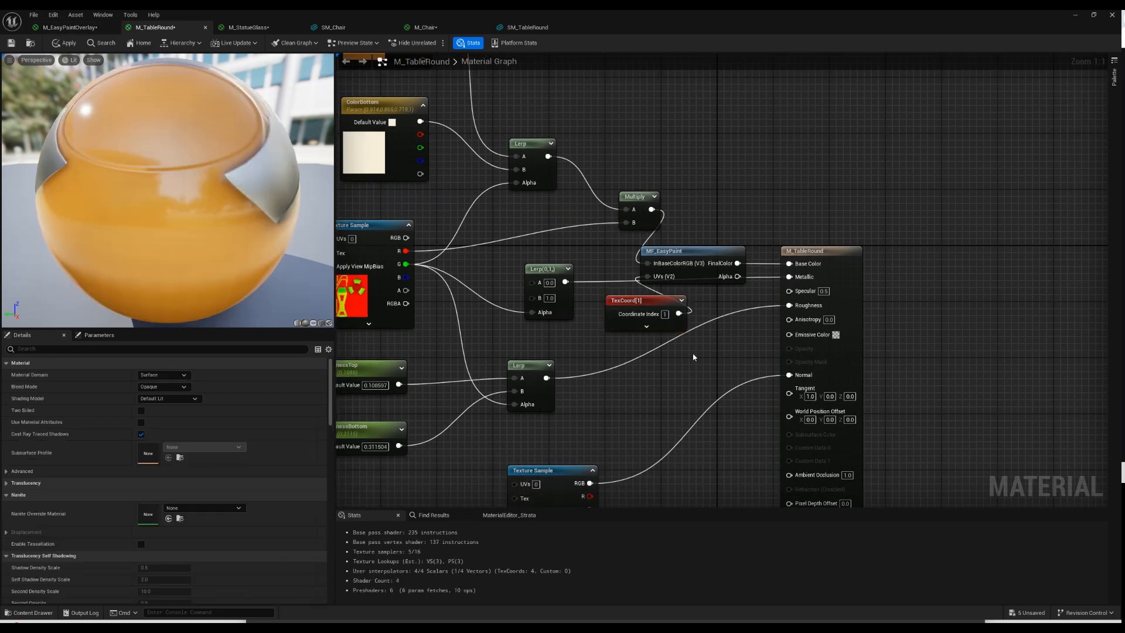
click(65, 43)
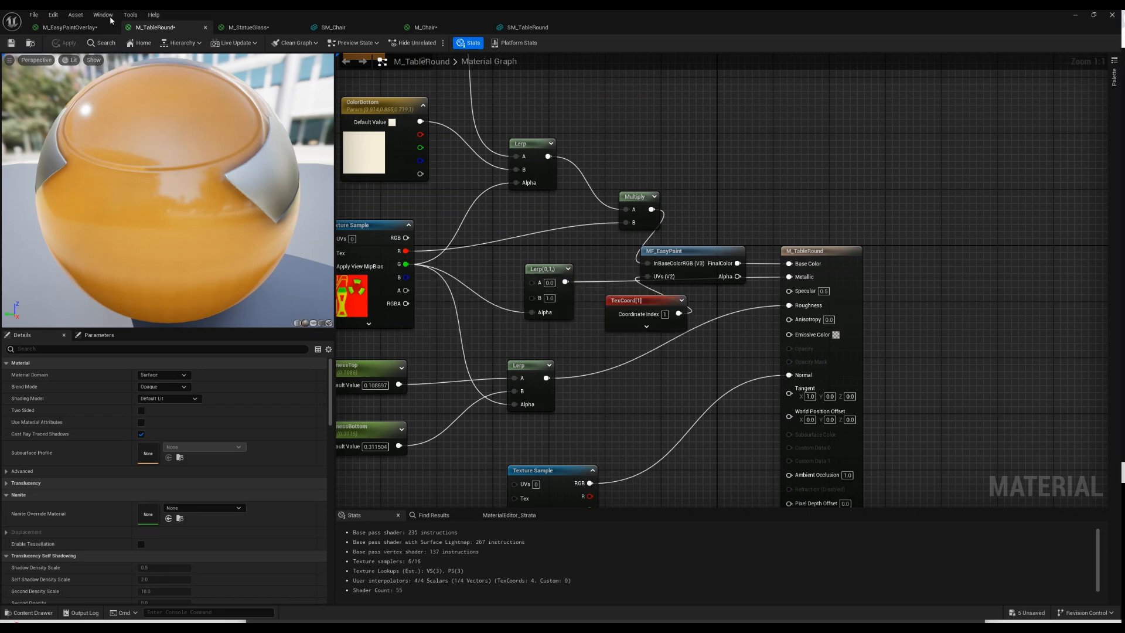
- Go back to the level and verify the EPCanvas setup against the updated texture coordinate
click(1076, 15)
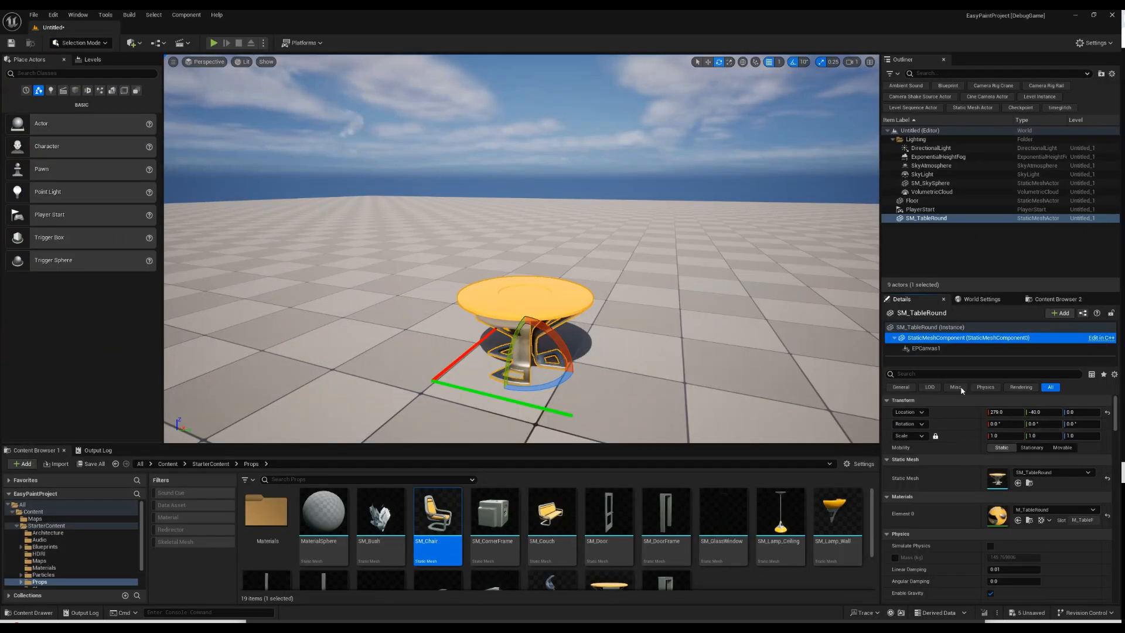
click(926, 348)
click(996, 412)
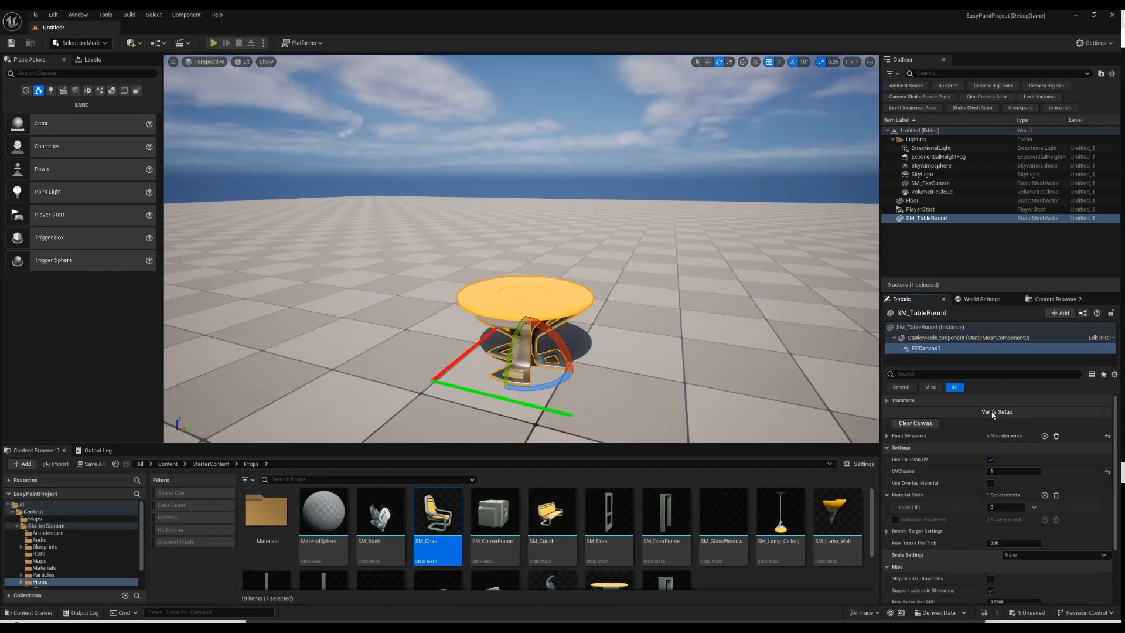
click(605, 333)
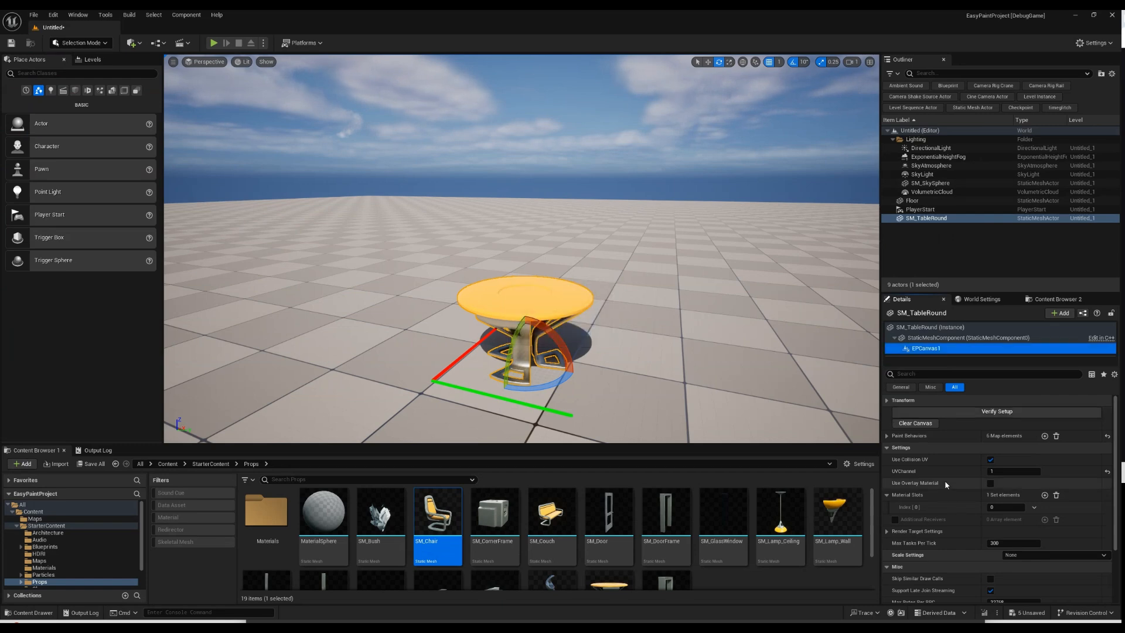
- Play the level, move up to the round table and test painting on its tabletop
click(211, 44)
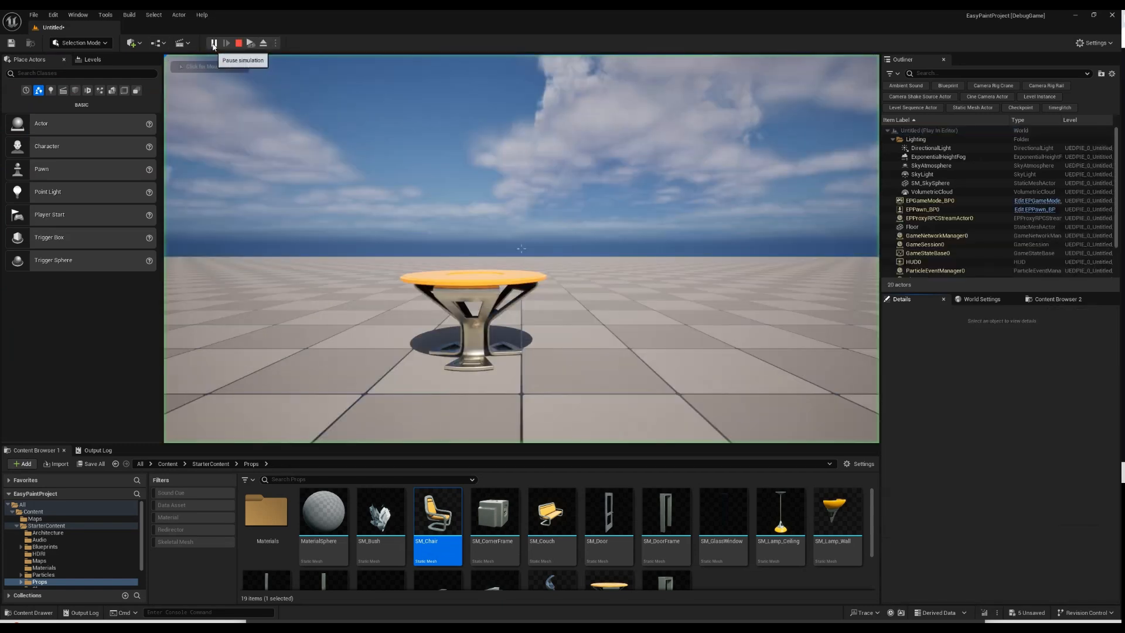
key(w)
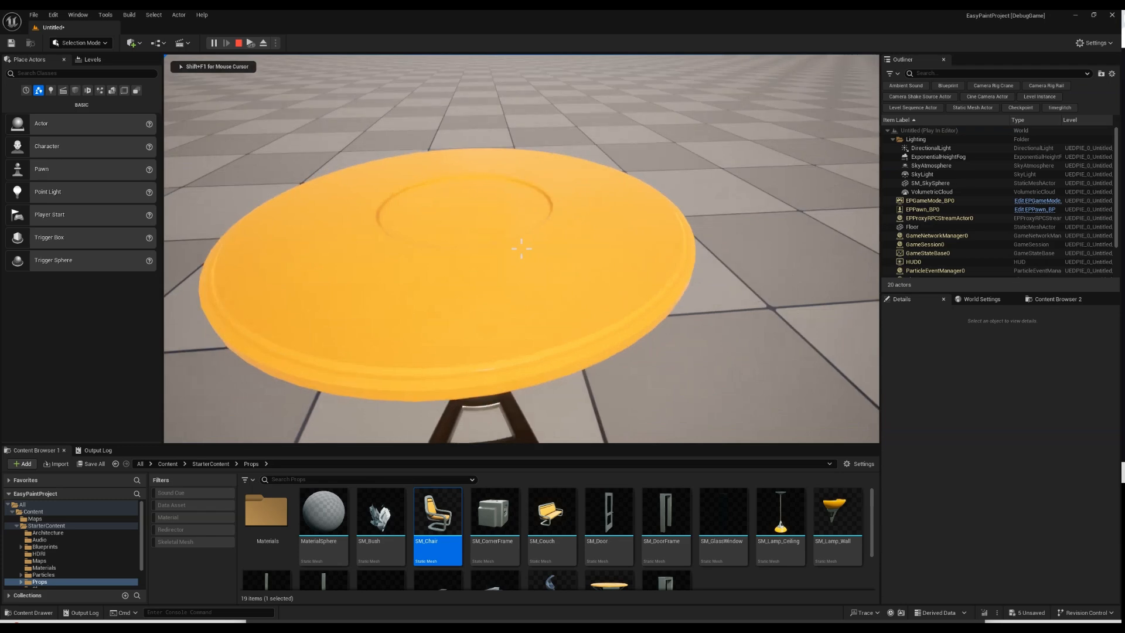
drag(521, 248, 521, 249)
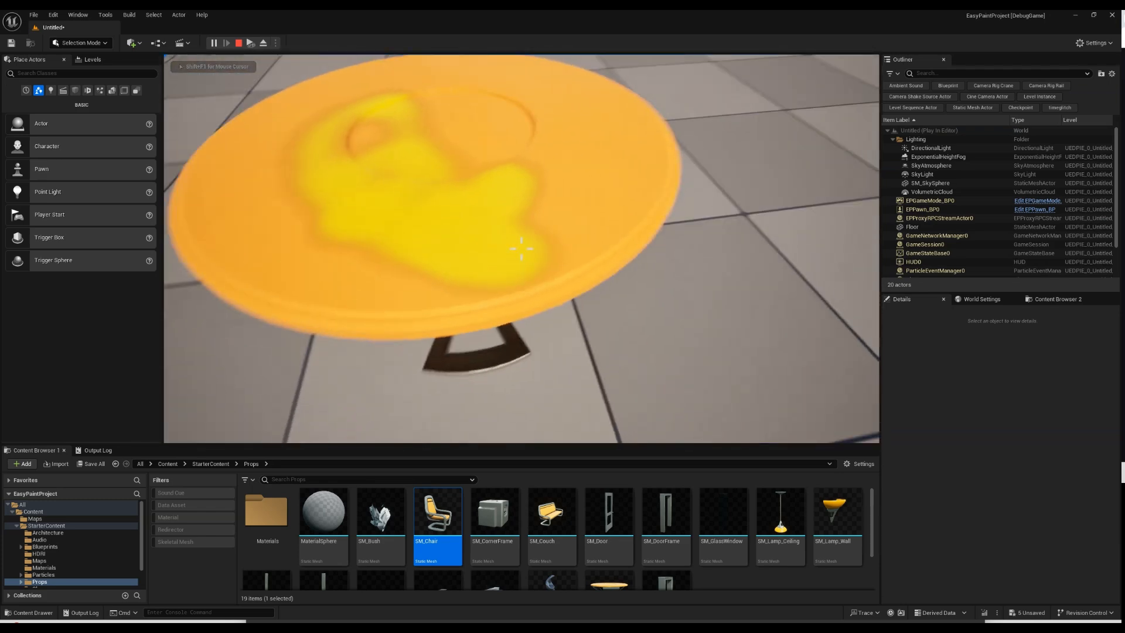
- Move around the round table in play mode, paint one of its legs, and inspect the tabletop from several angles
key(w)
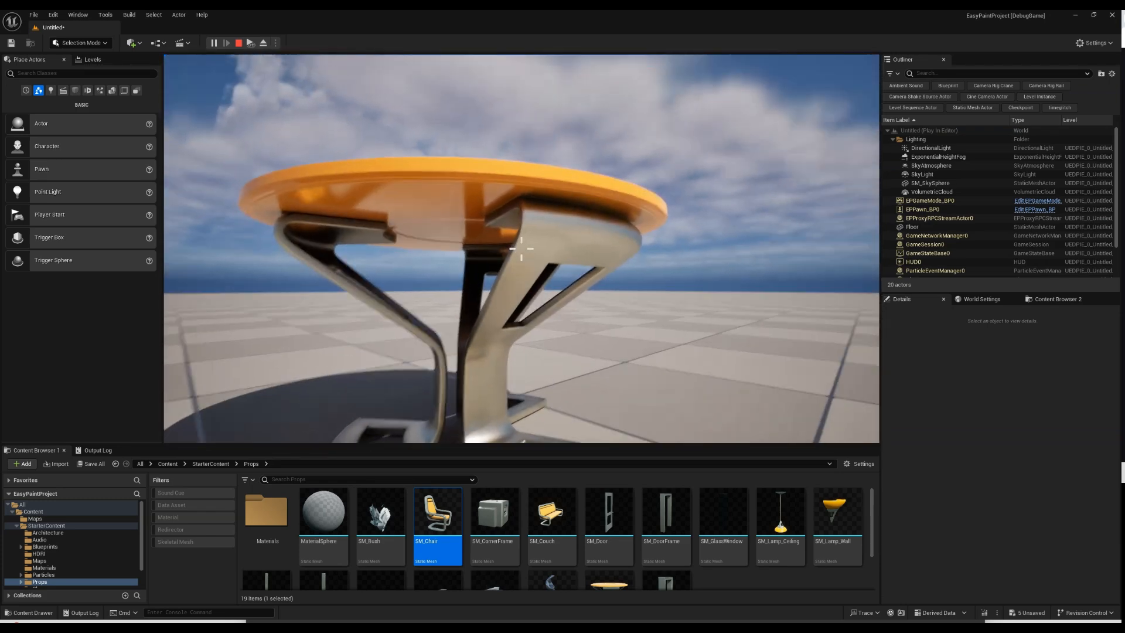
drag(521, 248, 521, 249)
key(d)
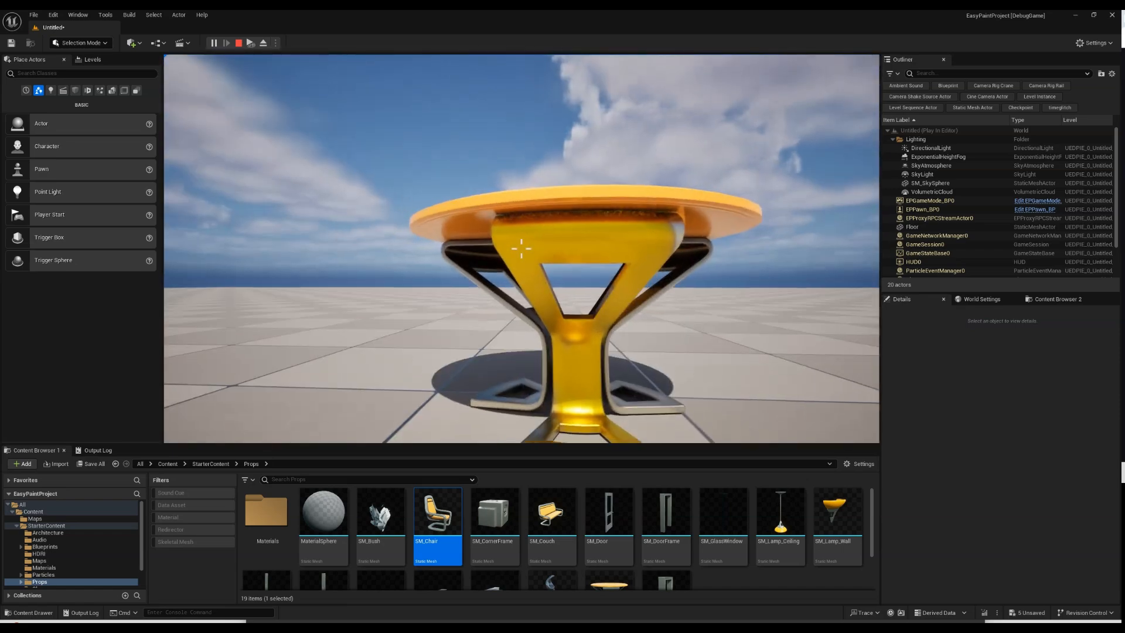
key(a)
key(w)
key(e)
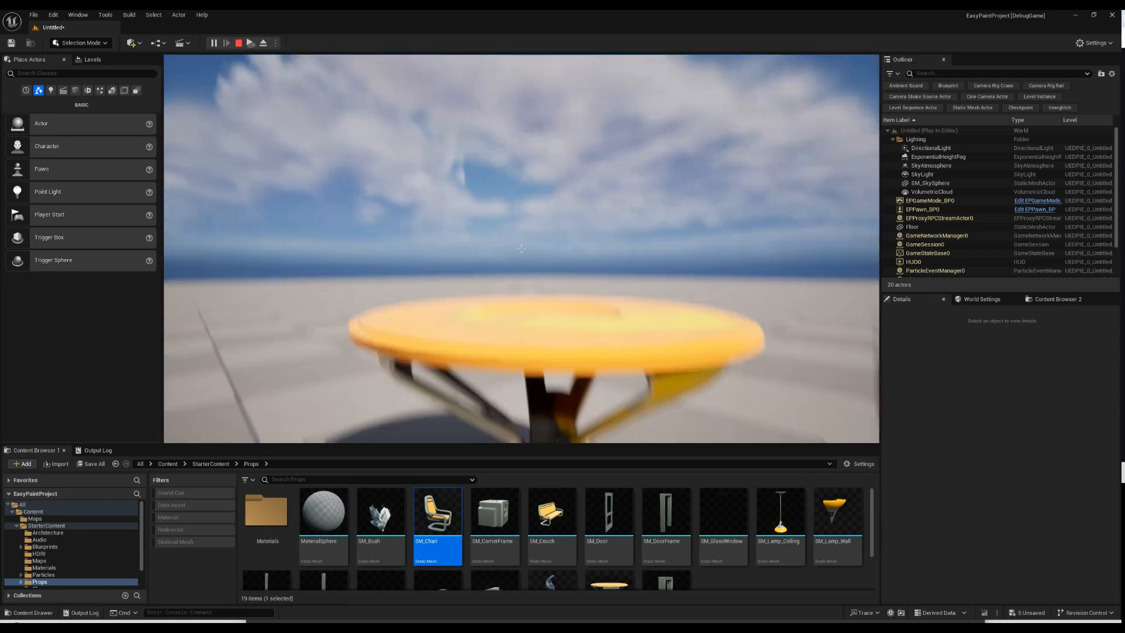
key(s)
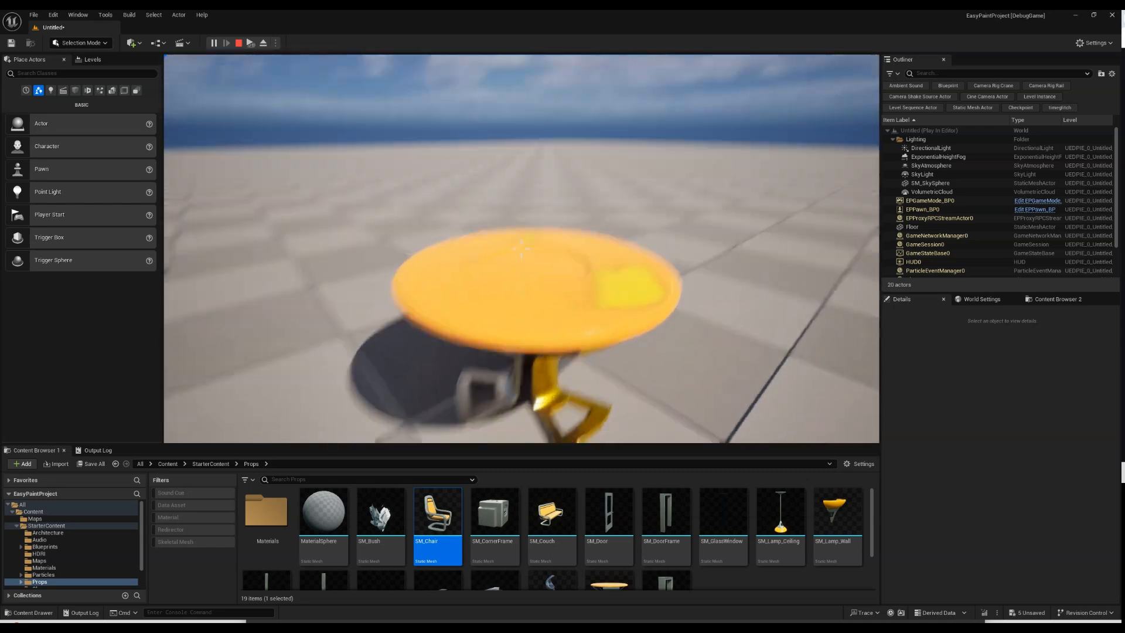
drag(520, 249, 521, 248)
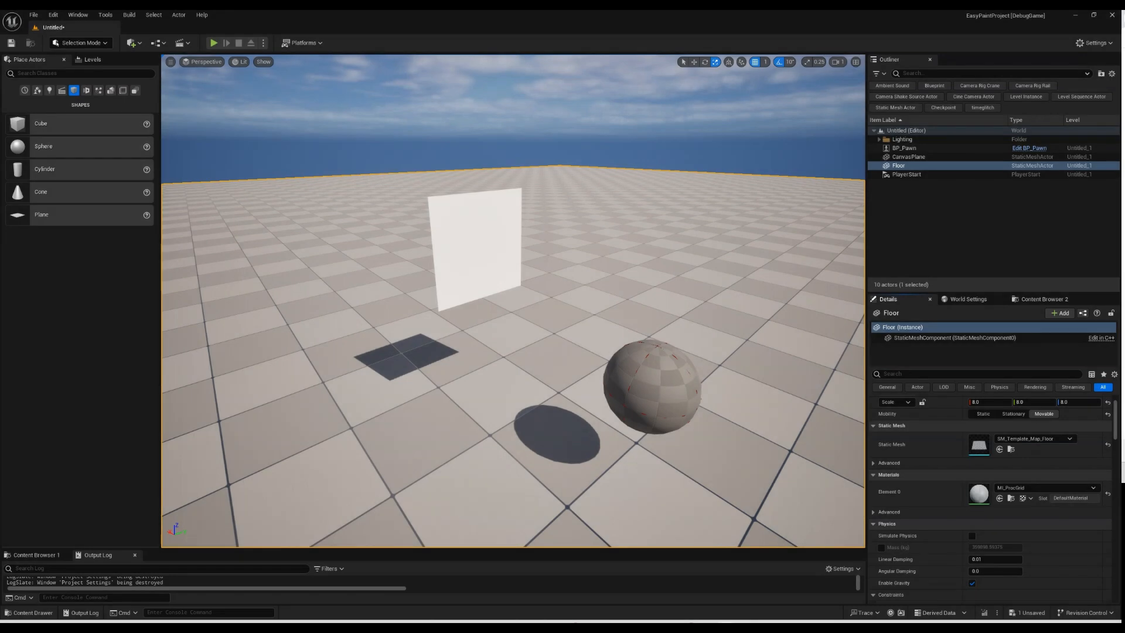
- Select CanvasPlane's EPCanvas component and review the Default, Fill and Drip paint behavior settings and the available behavior names
click(489, 268)
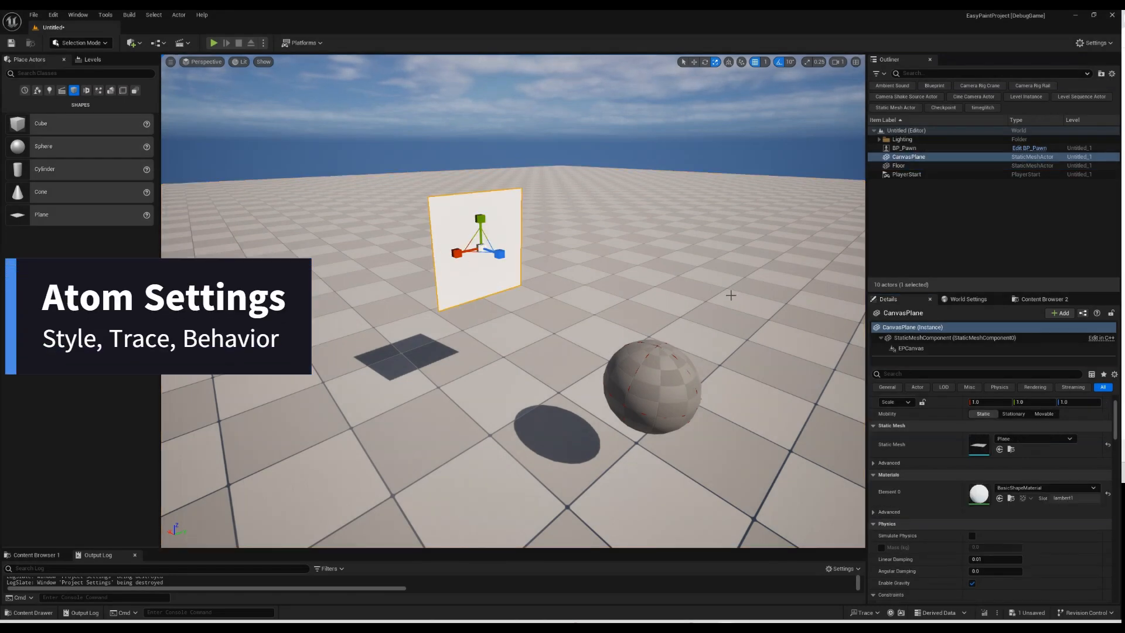
click(928, 159)
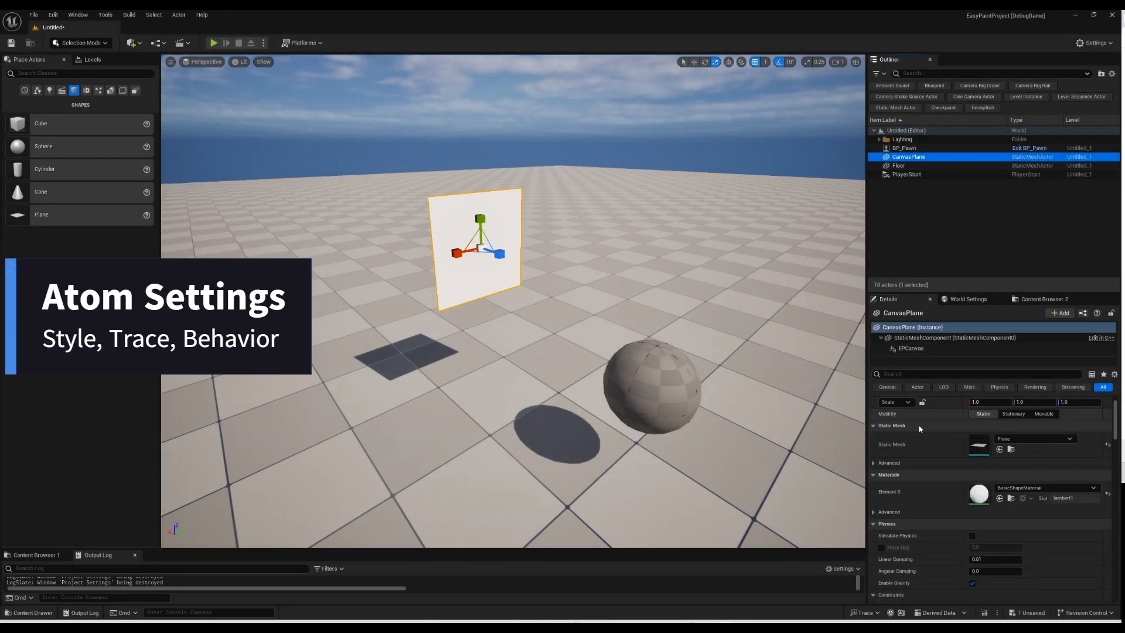
click(911, 349)
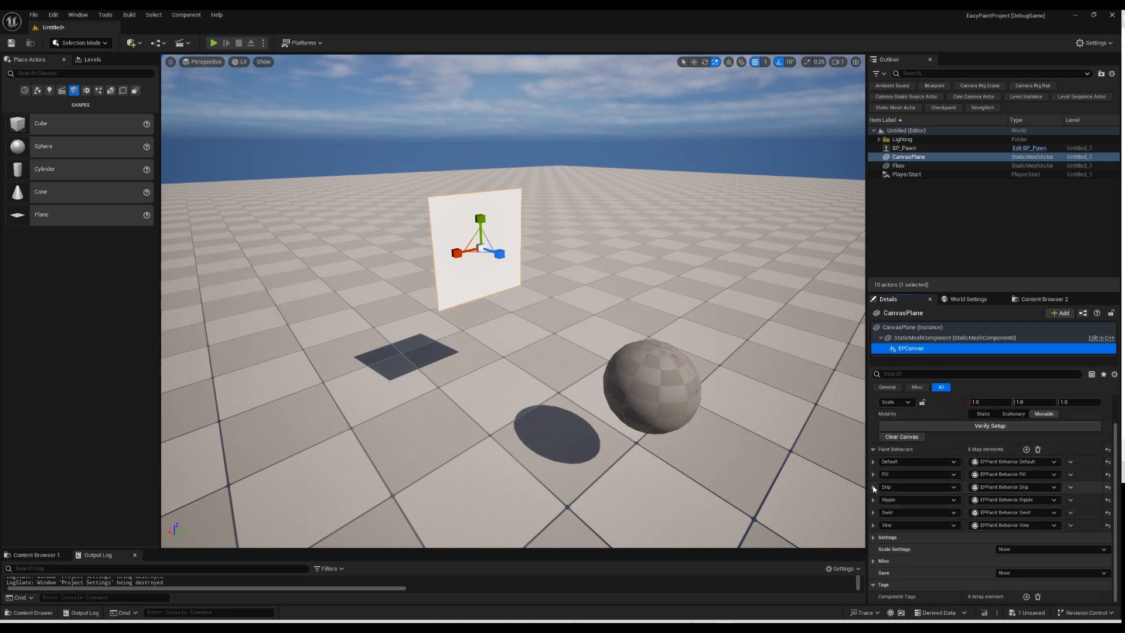
click(874, 462)
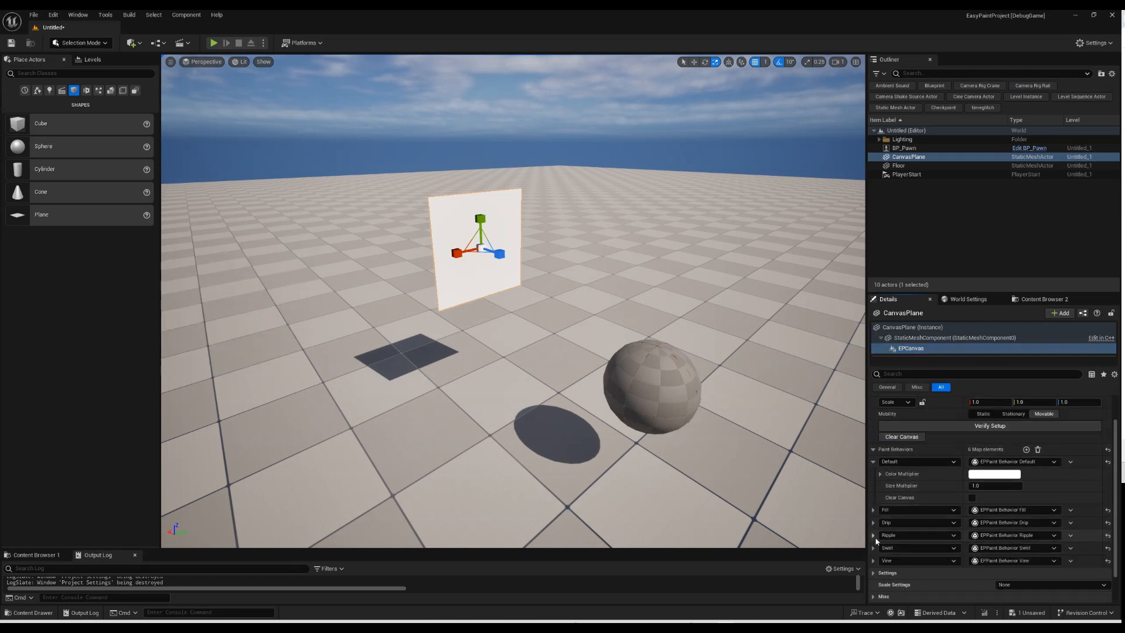
click(874, 462)
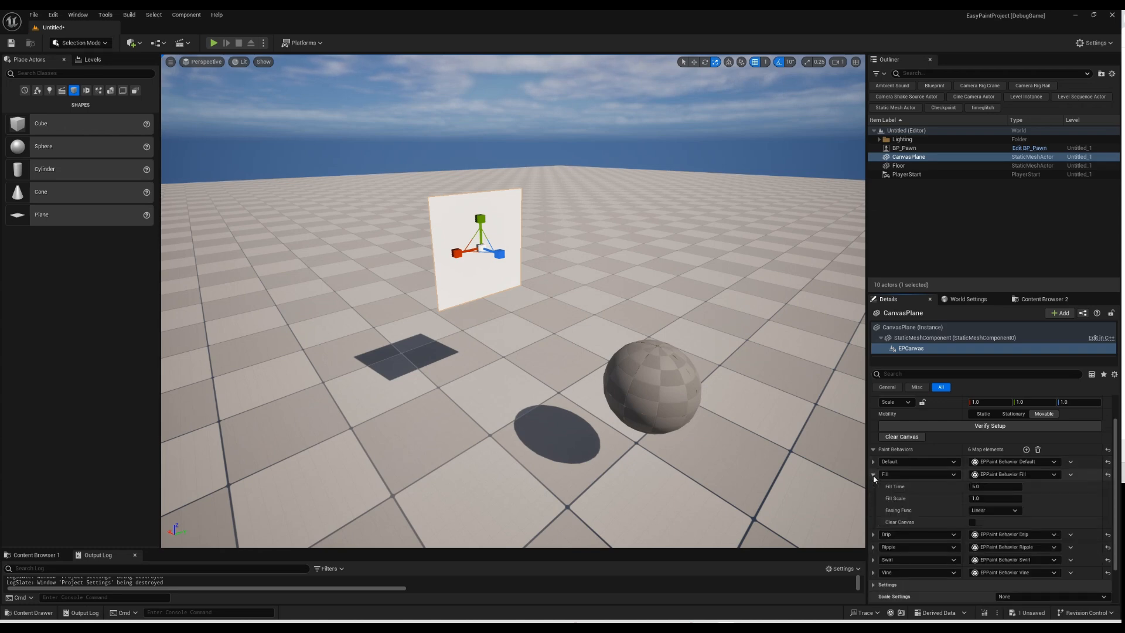
click(874, 487)
scroll(937, 548, down, 1)
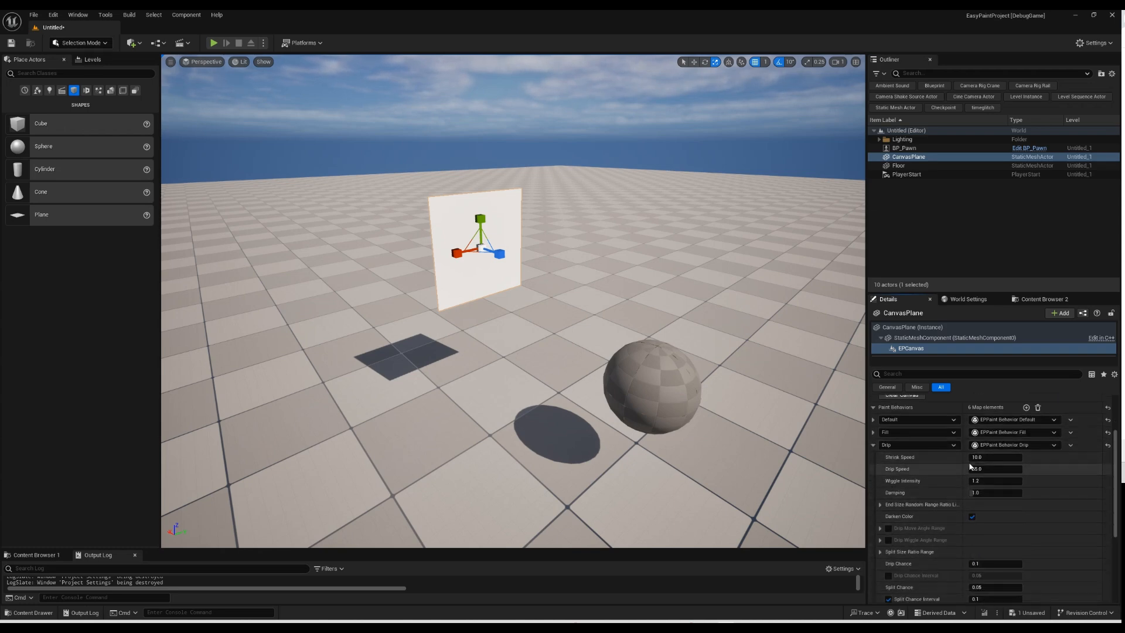
click(874, 445)
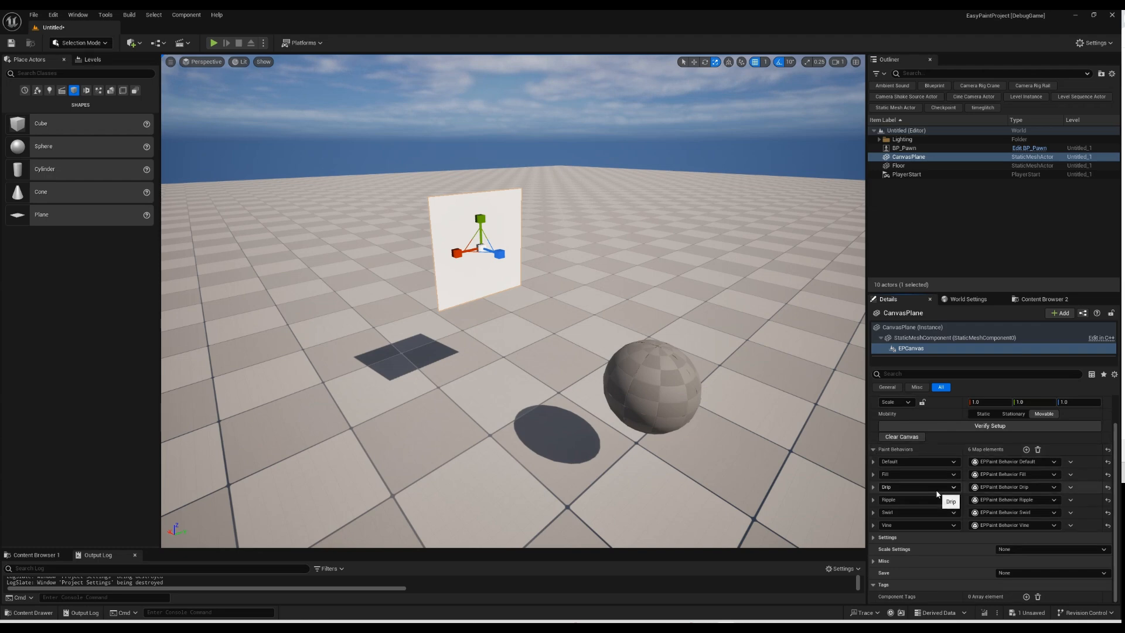
click(944, 462)
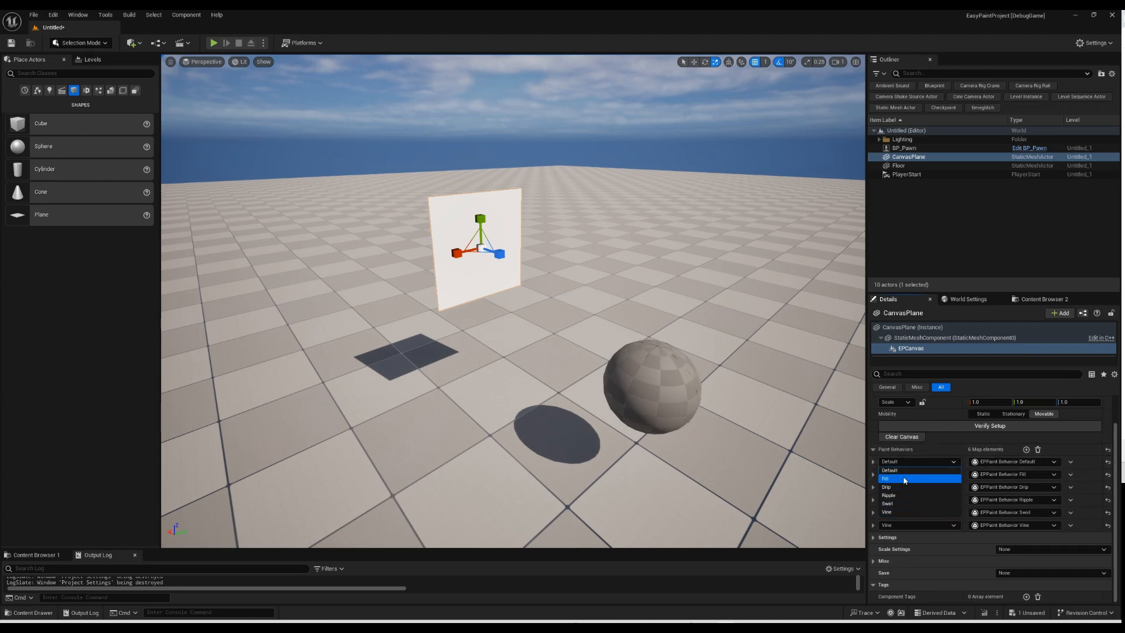
click(924, 464)
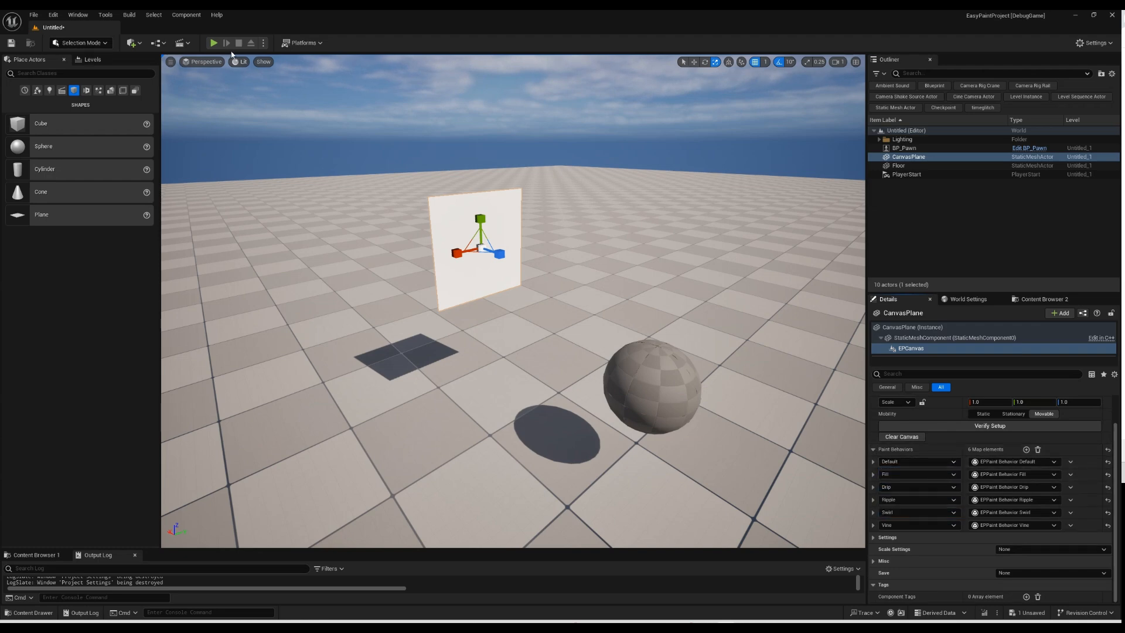
- Add a behavior name Test to the Easy Paint plugin's Behavior Names in the Project Settings
click(52, 15)
click(107, 154)
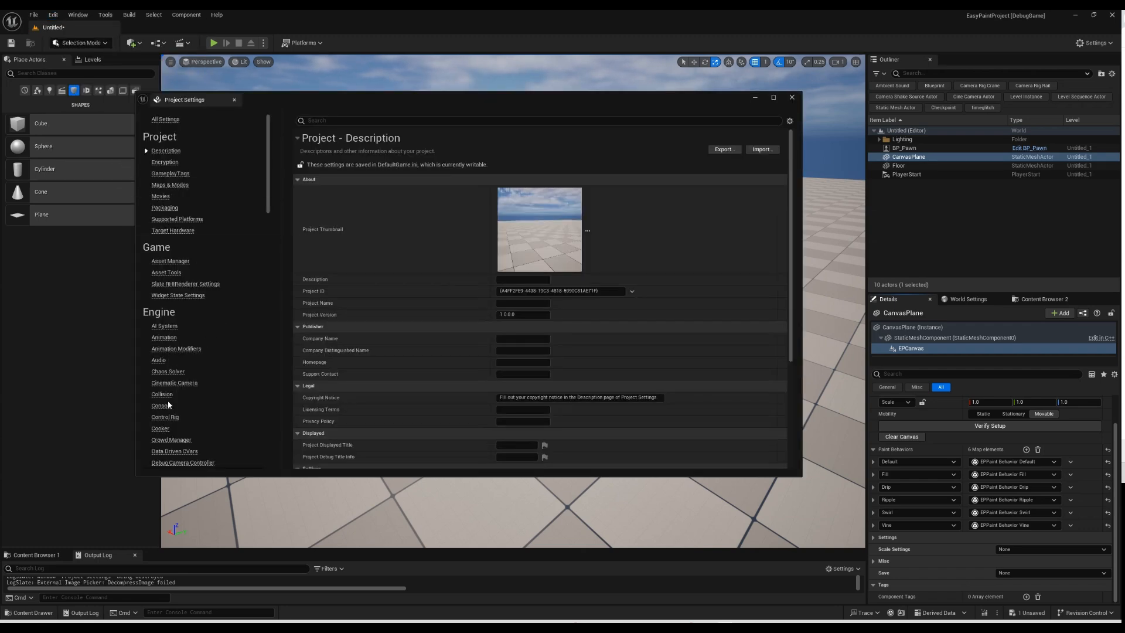
scroll(169, 405, down, 3)
drag(267, 229, 273, 456)
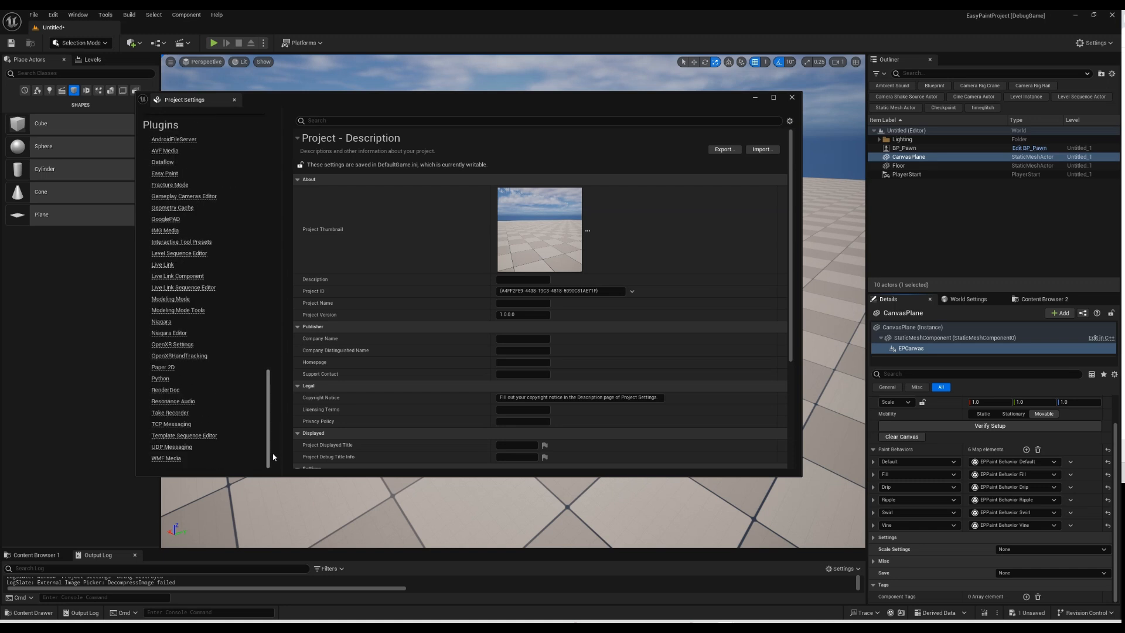
scroll(182, 228, up, 2)
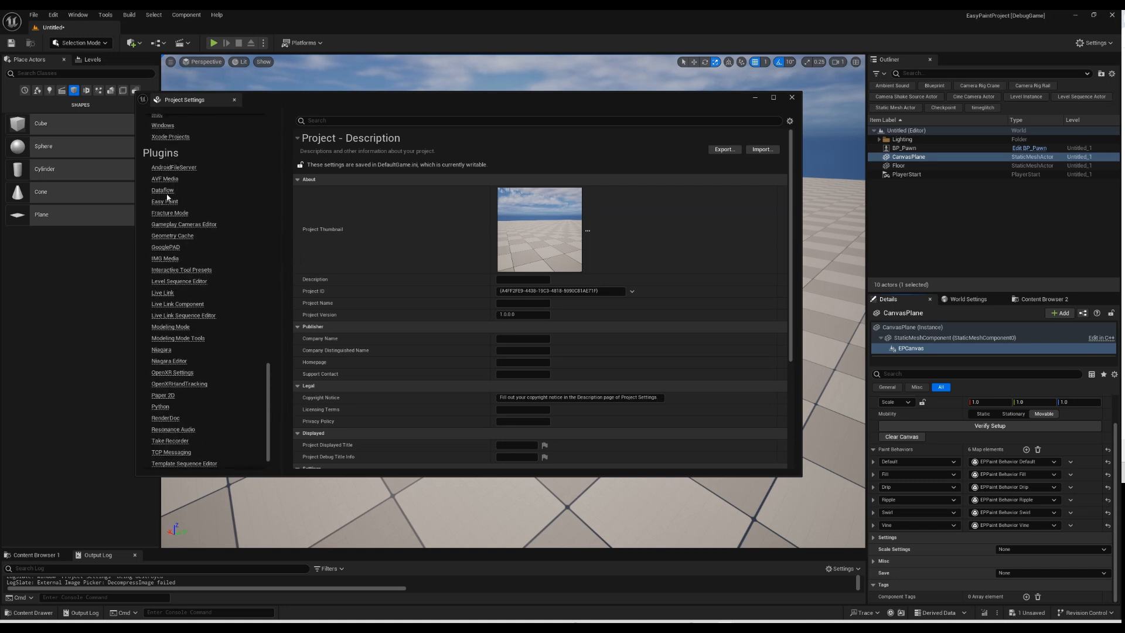
click(164, 201)
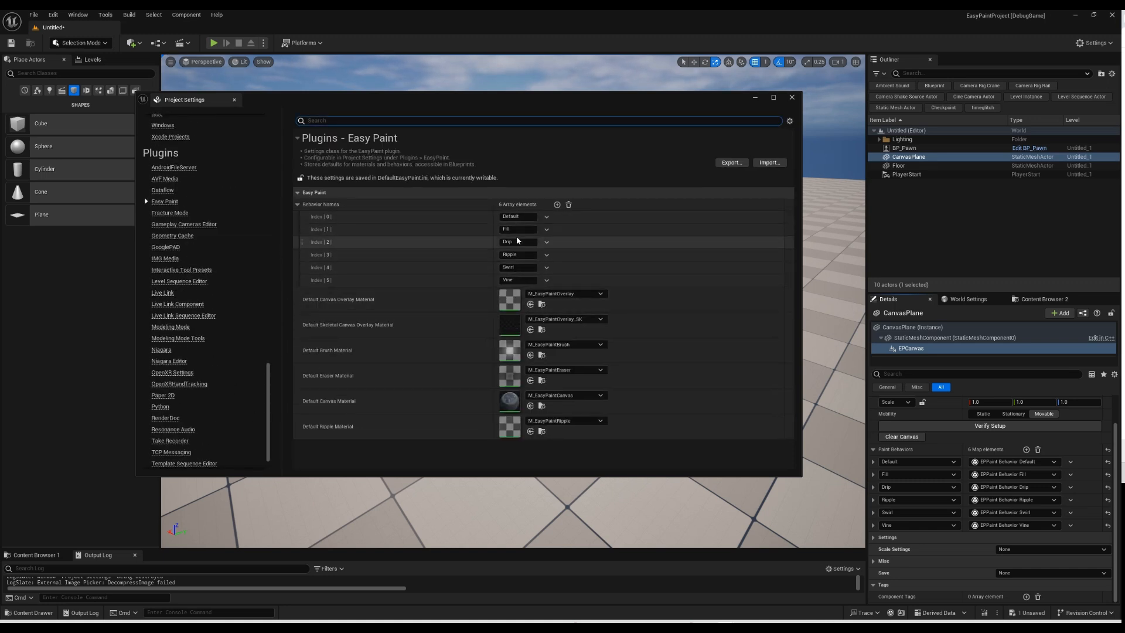
click(556, 204)
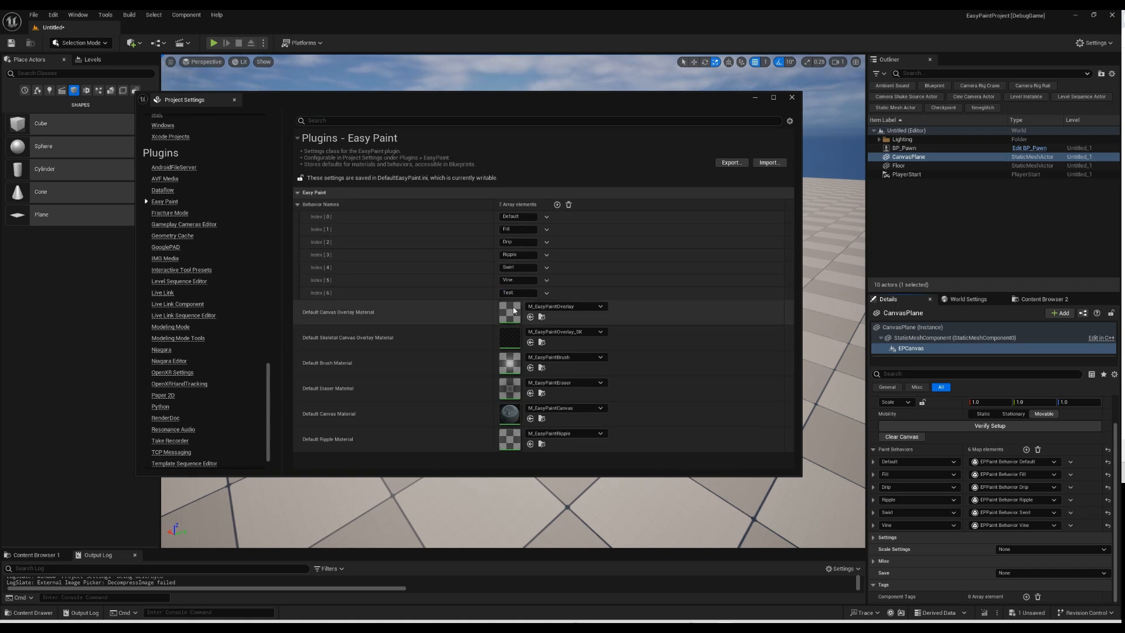
- Check the names and behavior classes offered for the canvas's first paint behavior, and close the Project Settings
click(943, 462)
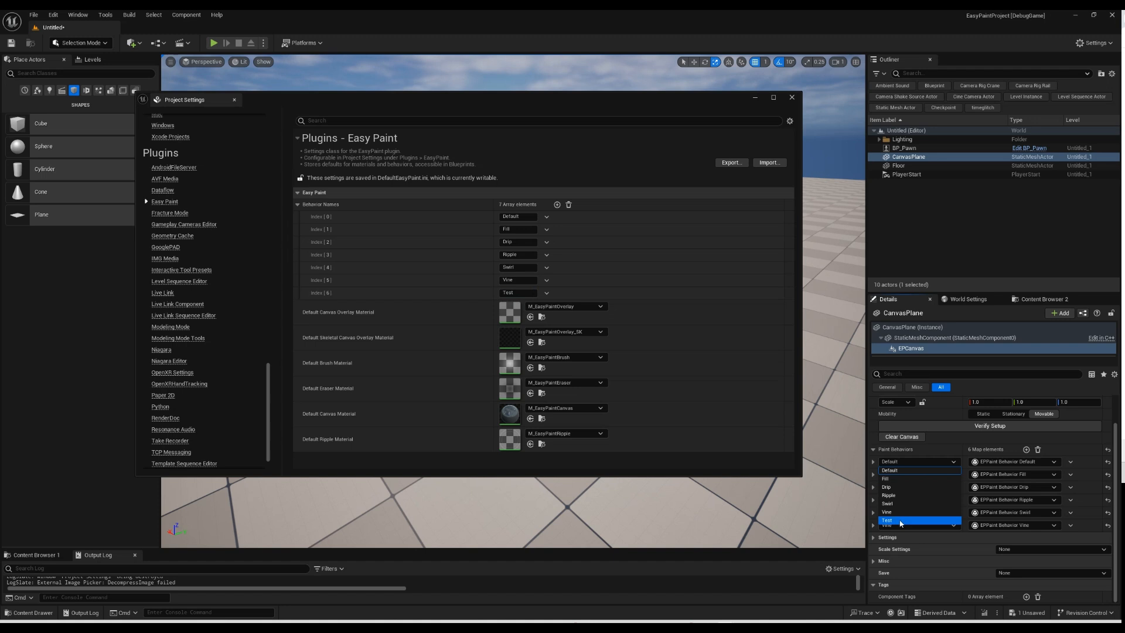
click(917, 463)
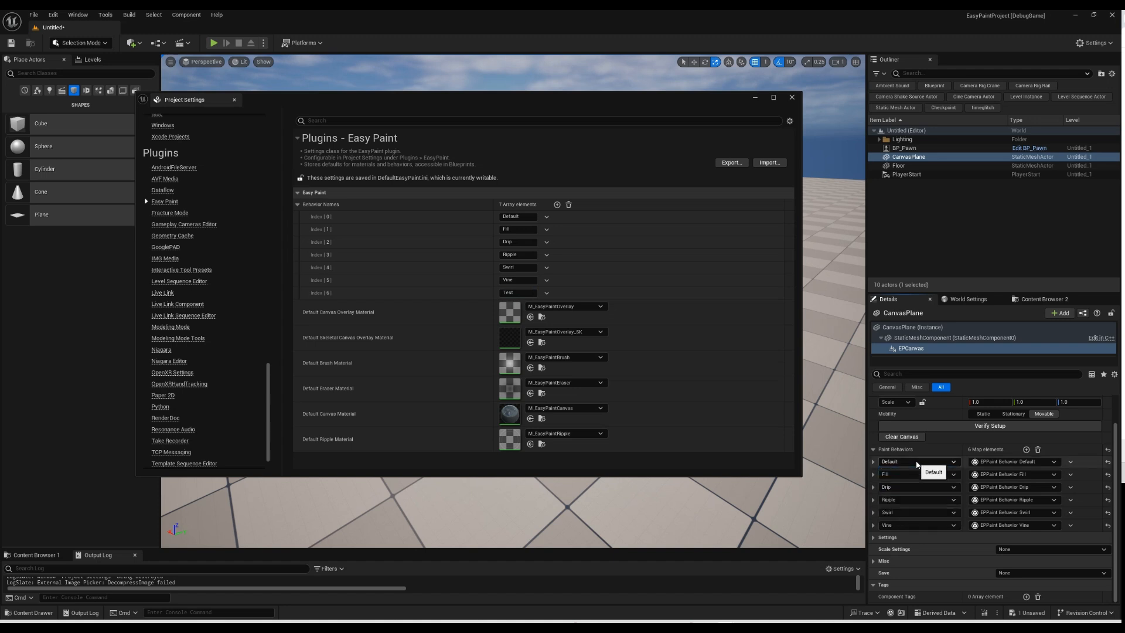
click(1055, 463)
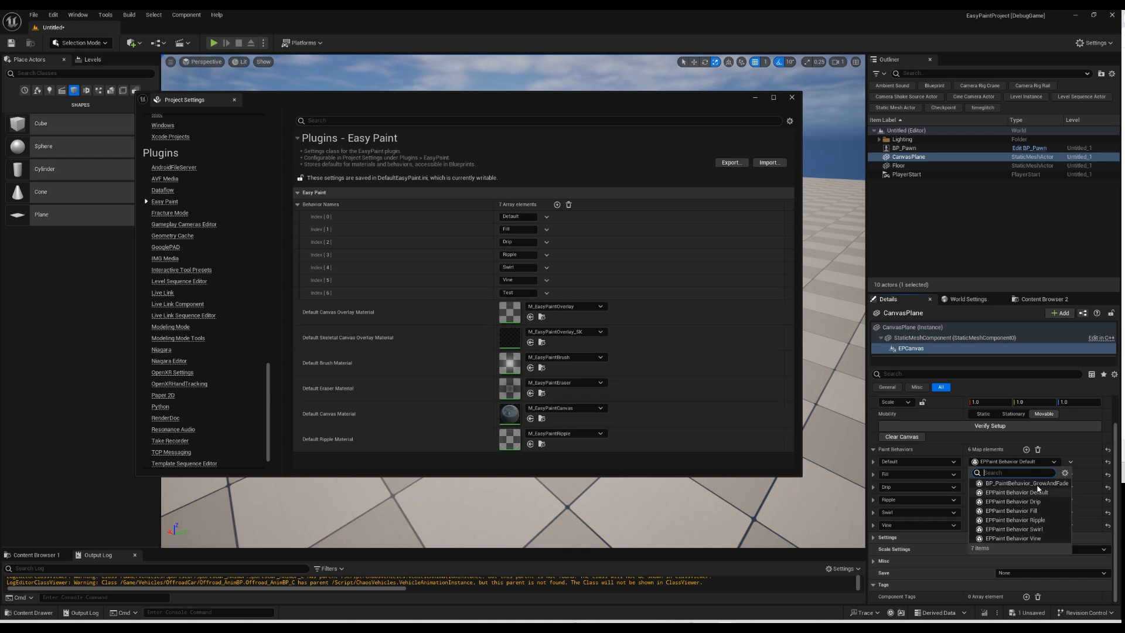
click(1041, 464)
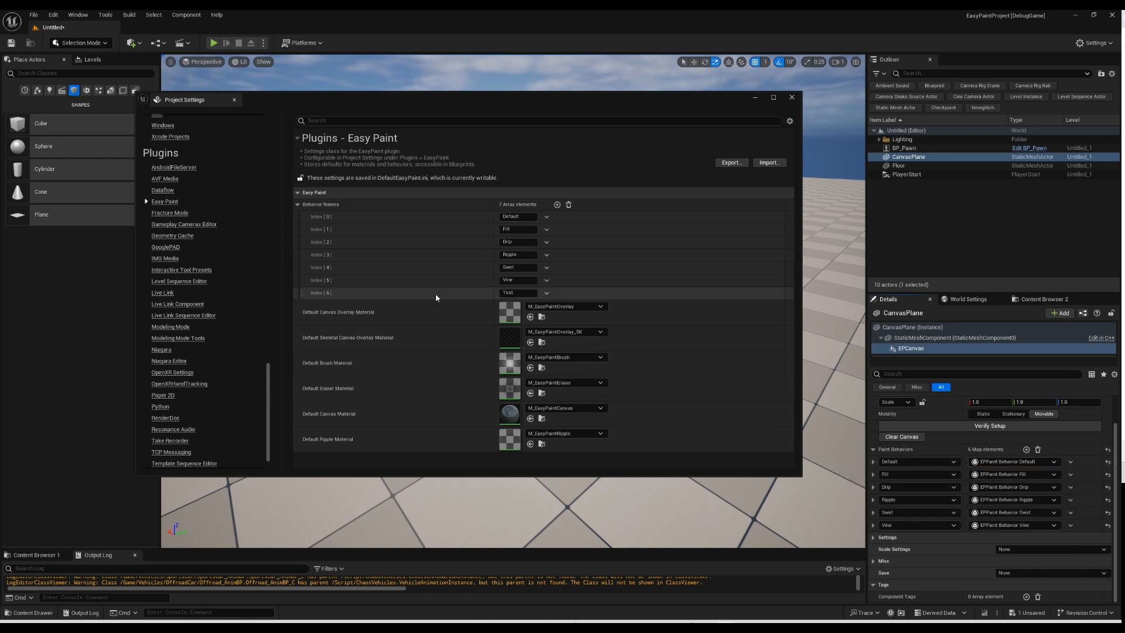
click(792, 98)
- Select BP_Pawn's EPBrush component and review its Easy Paint properties, including the Canvas Paint Behavior options
right_drag(592, 445, 593, 445)
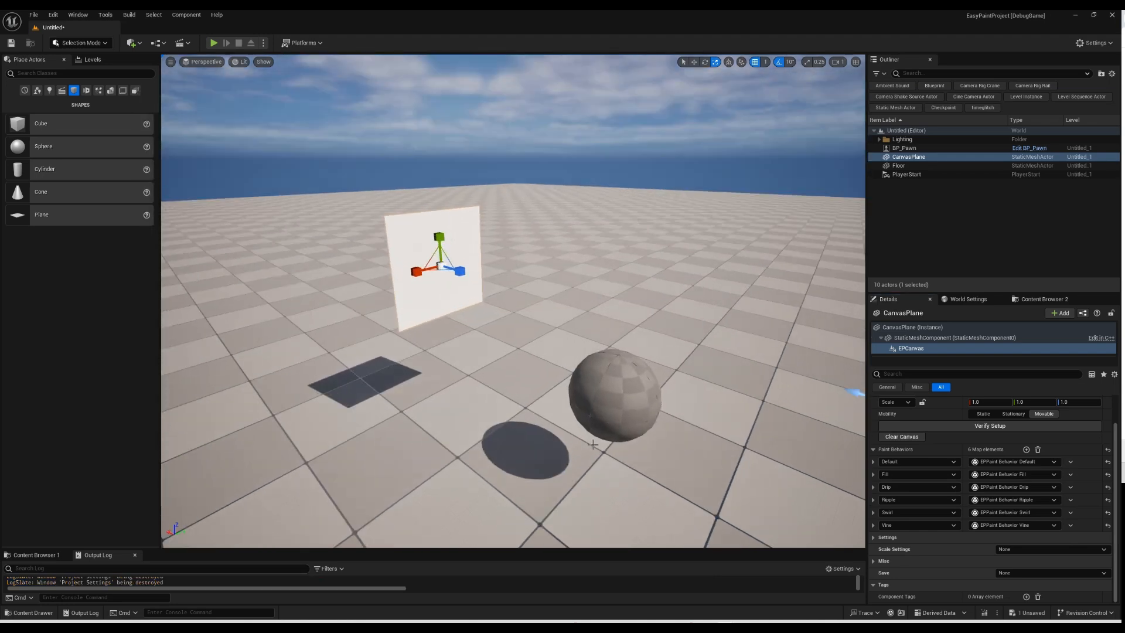
click(632, 393)
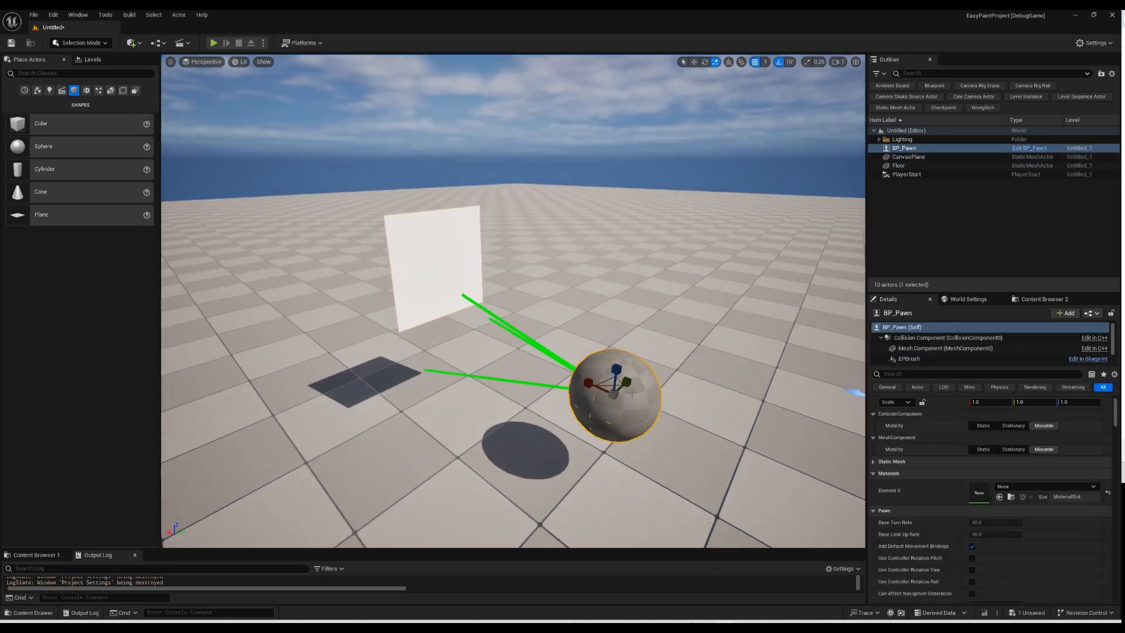
click(909, 359)
right_drag(703, 410, 761, 440)
right_drag(645, 422, 645, 422)
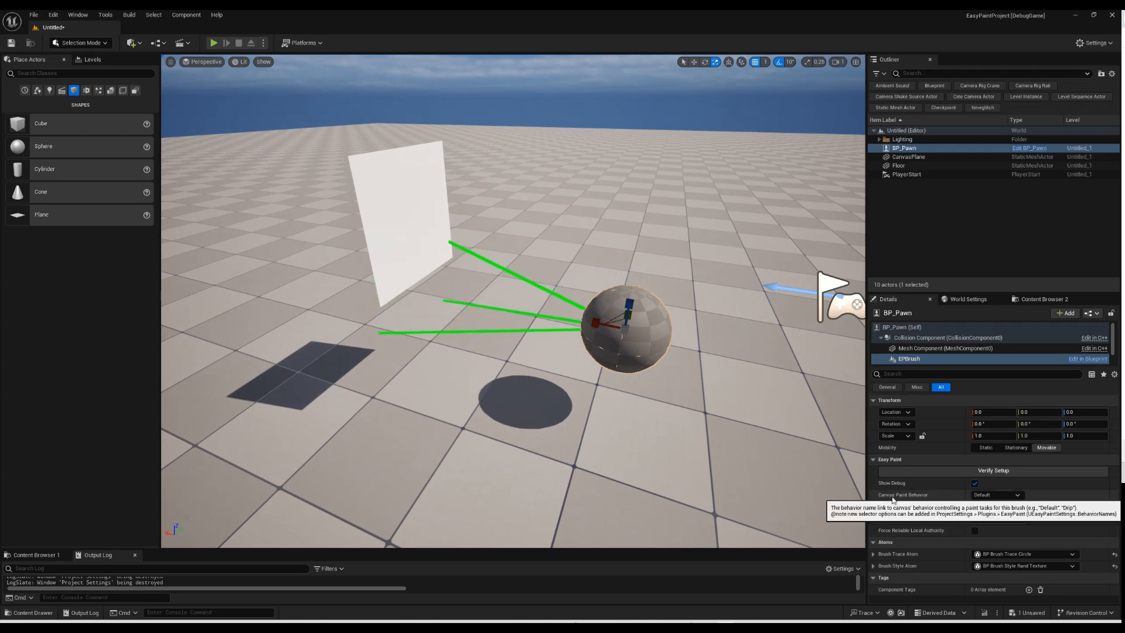
click(1001, 497)
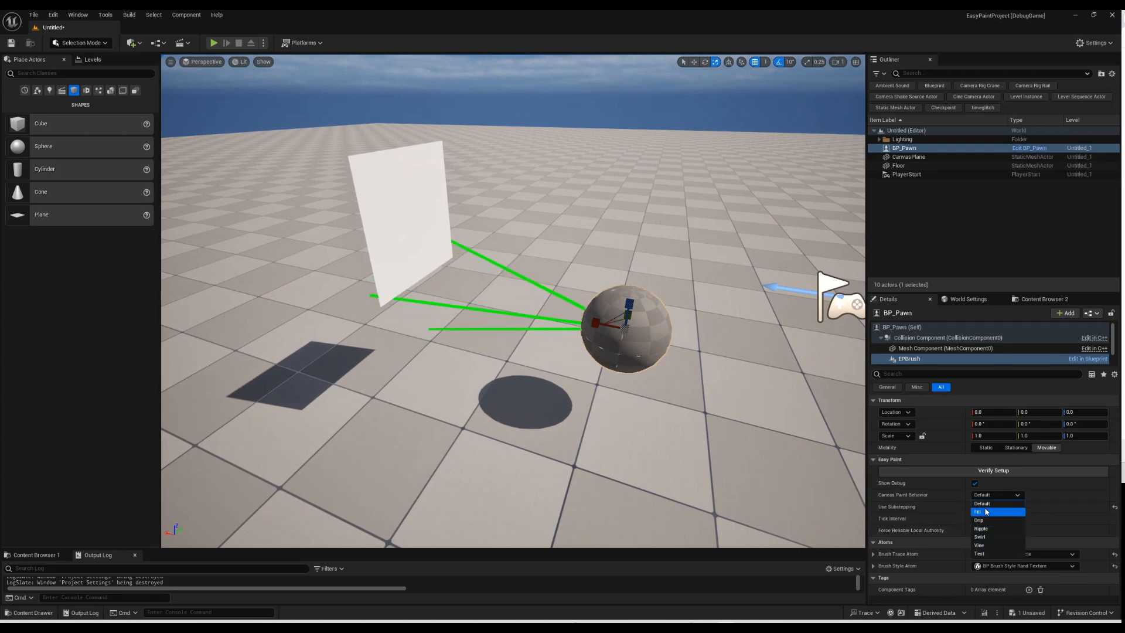
click(912, 497)
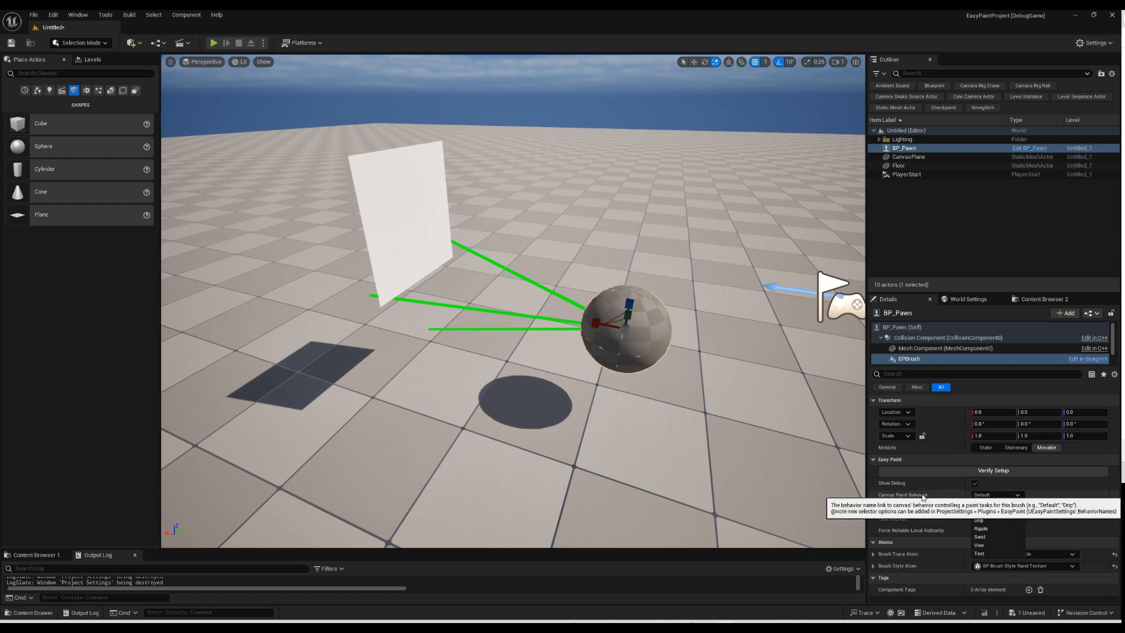
click(974, 484)
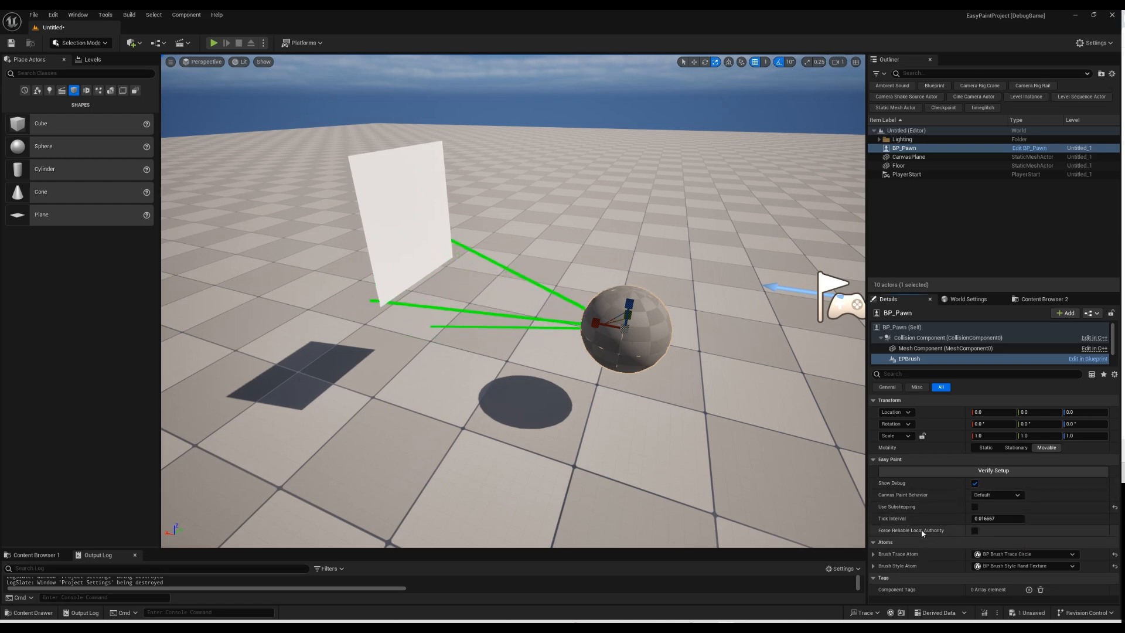
- Set the Brush Trace Atom to EPBrush Trace Line, enabling Show Debug Draw and Is Multiline with a Lines Amount of 4
click(1030, 559)
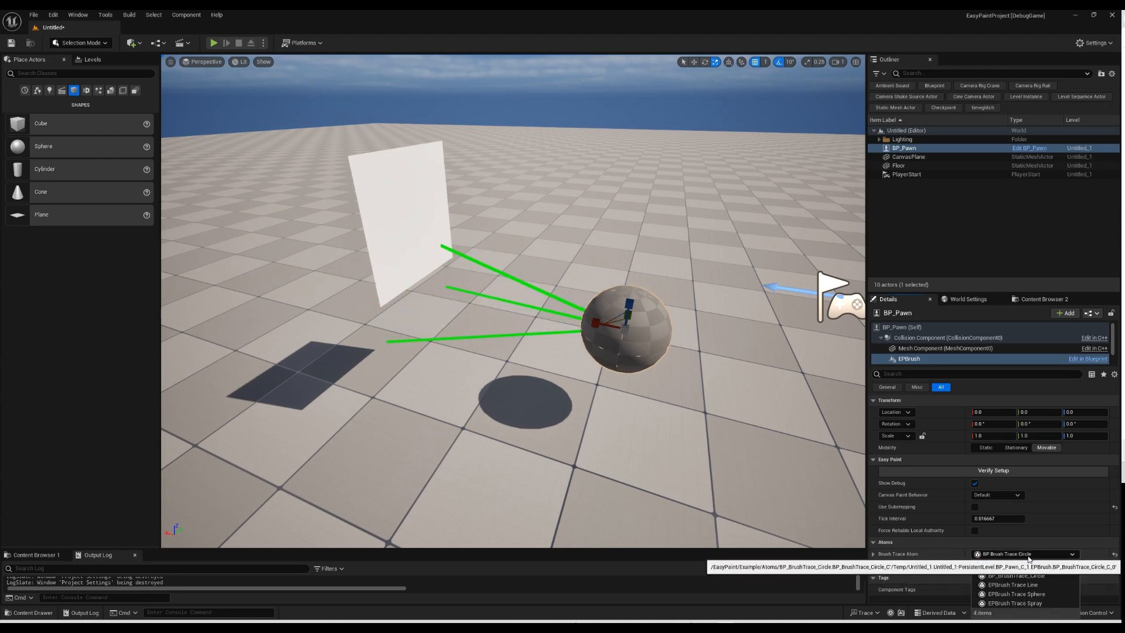
click(1042, 585)
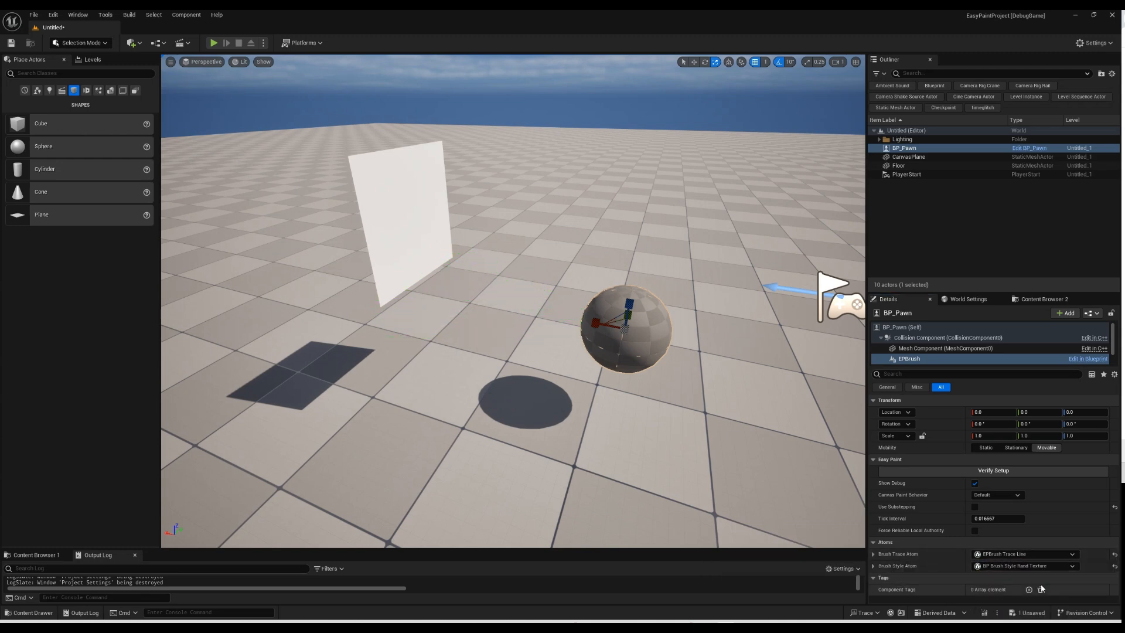
click(898, 555)
scroll(922, 519, down, 3)
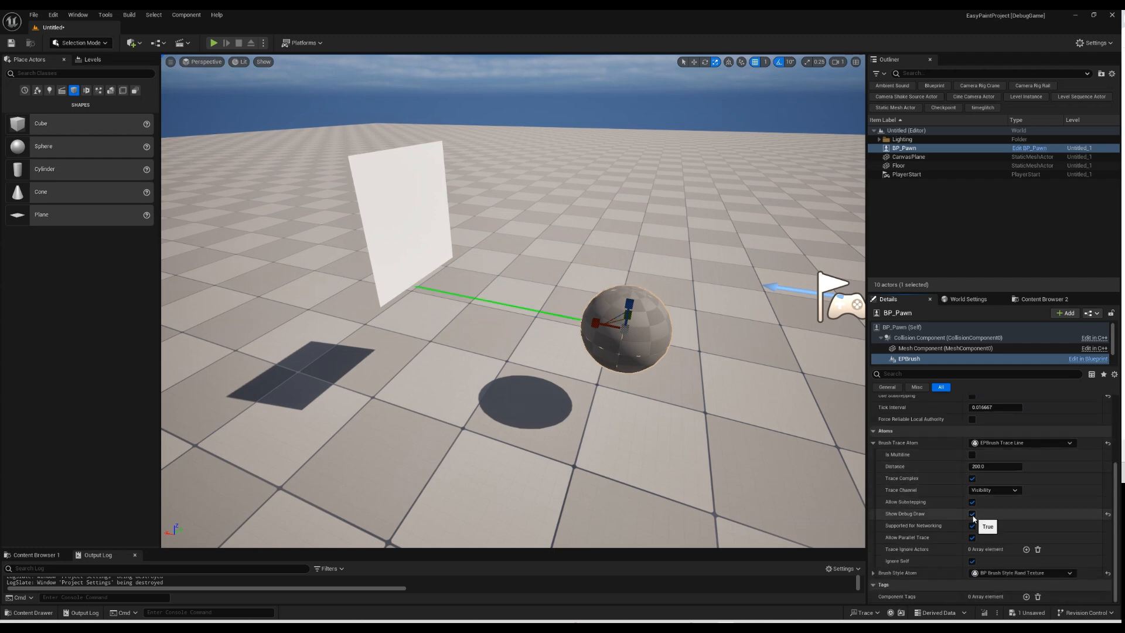
click(972, 455)
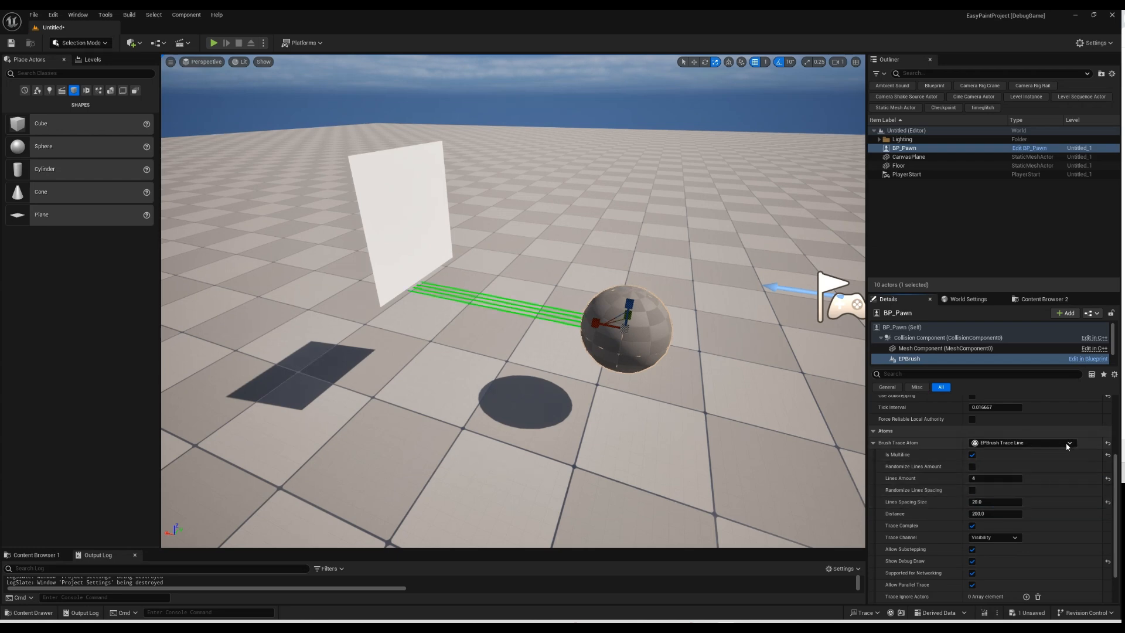
- Try BP_BrushTrace_Circle as the EPBrush component's Brush Trace Atom, and settle on EPBrush Trace Spray
click(1033, 443)
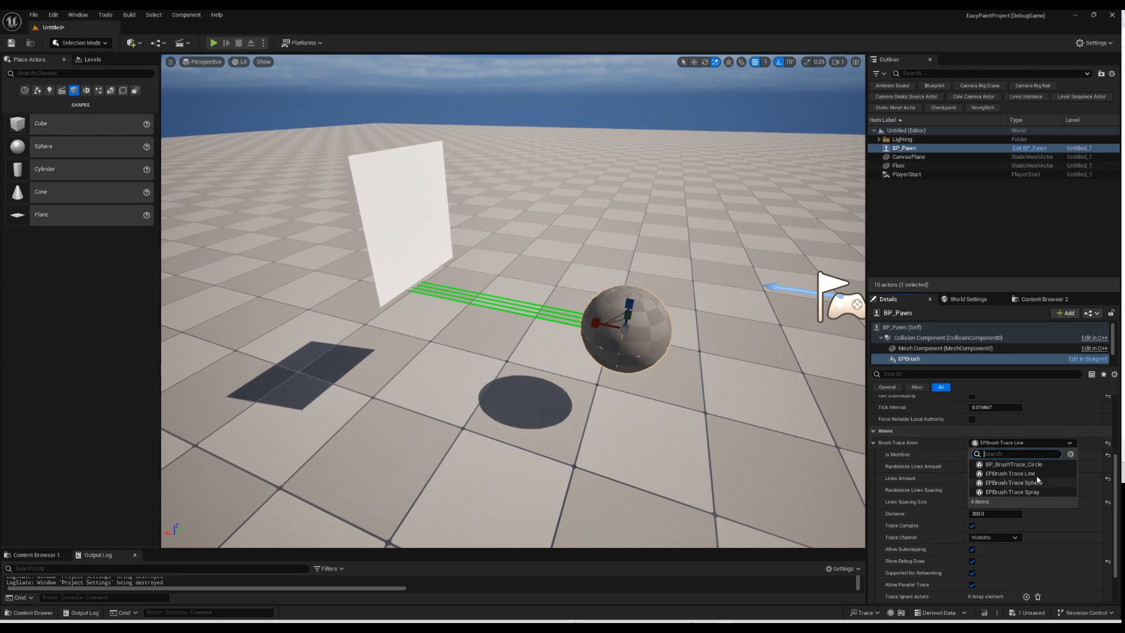
click(1035, 465)
click(1032, 444)
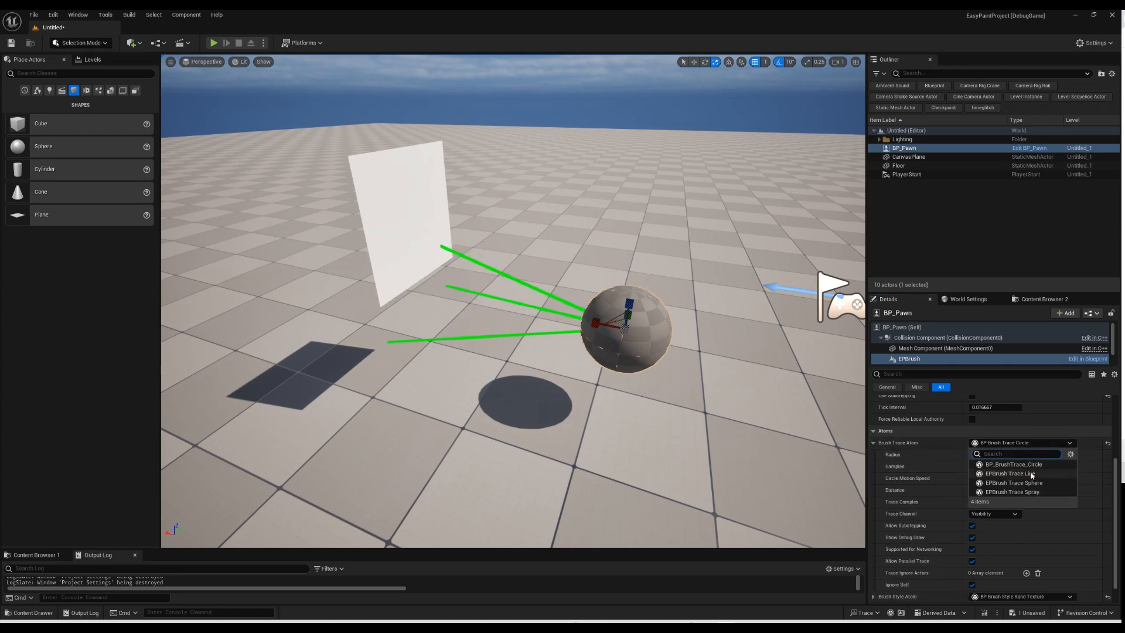
click(1037, 492)
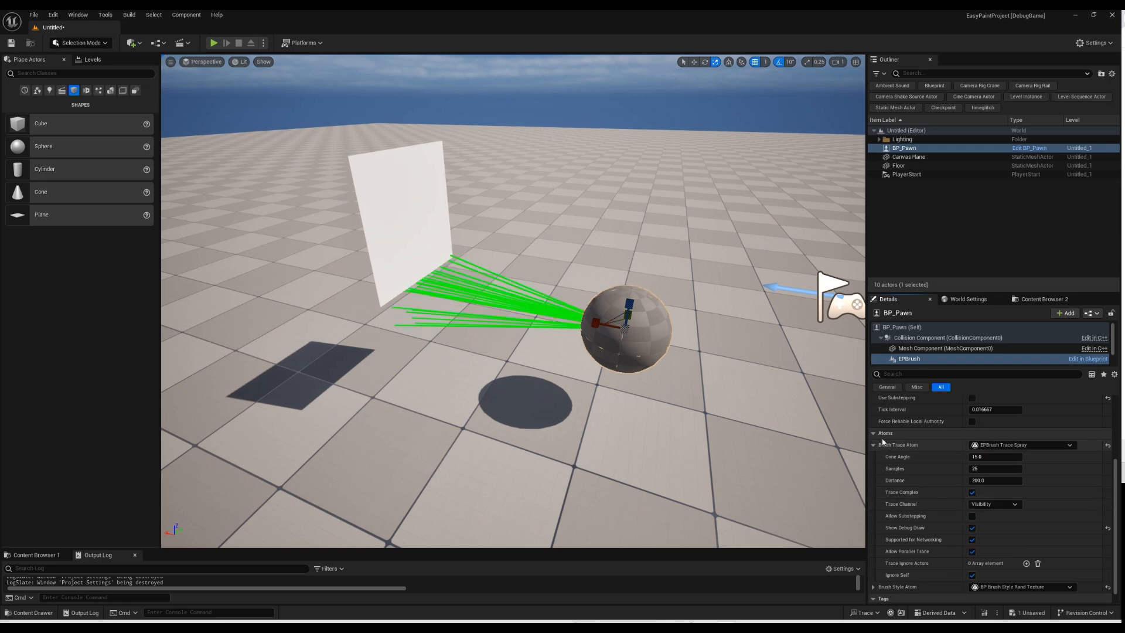
click(873, 446)
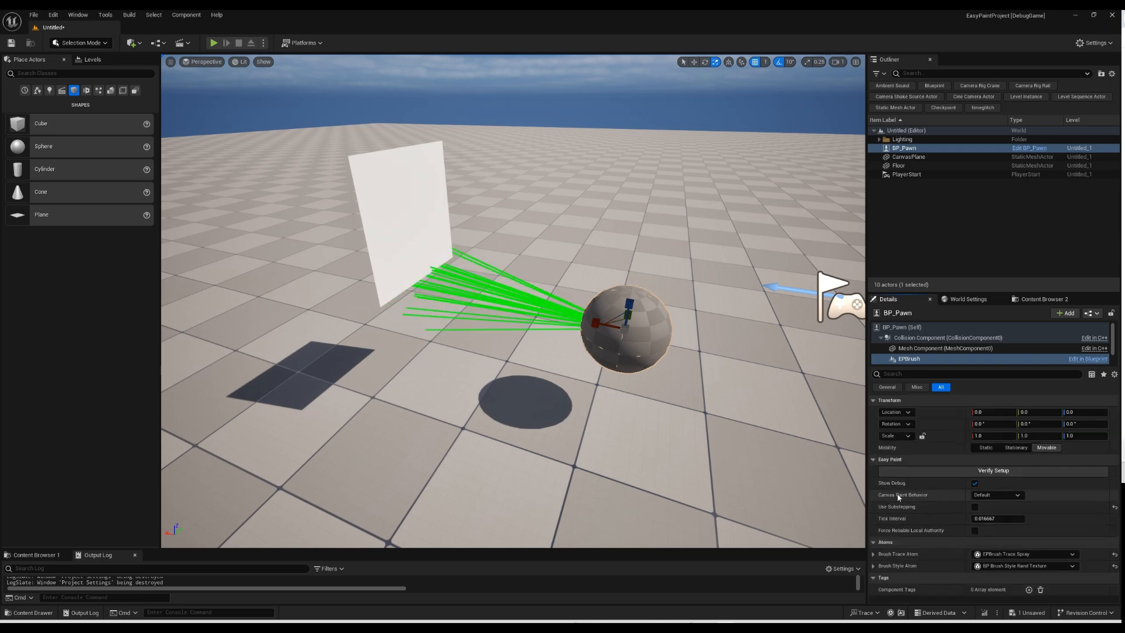
- Review the Brush Style Atom's settings, expanding the first brush style with its Material Properties and Scalar Properties
click(873, 566)
scroll(884, 562, down, 2)
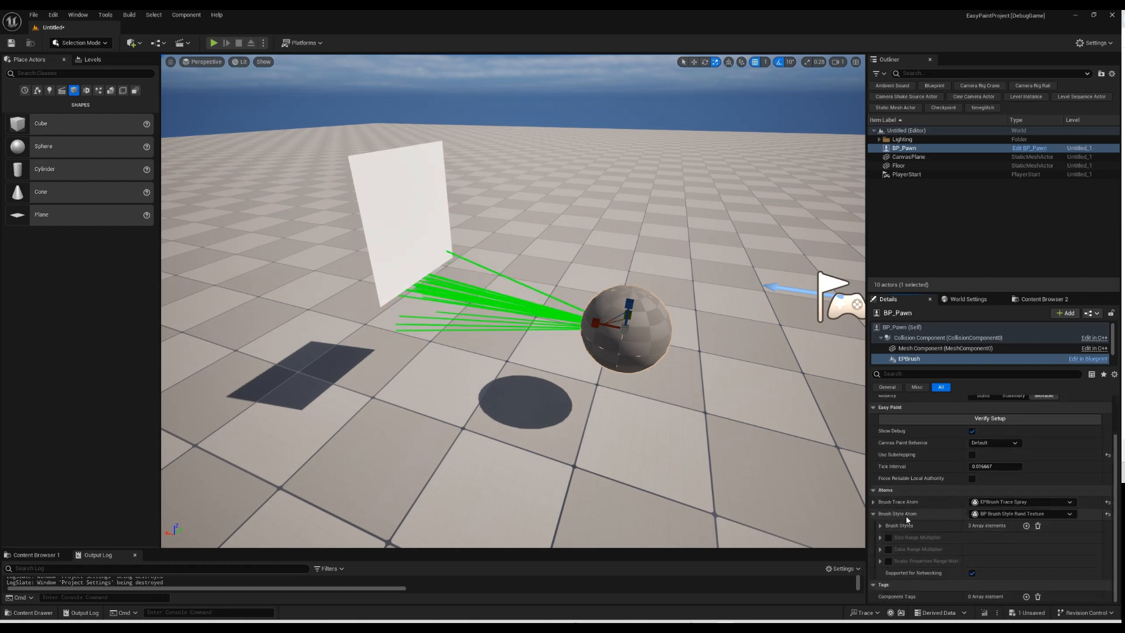
click(881, 526)
scroll(903, 536, down, 2)
click(888, 500)
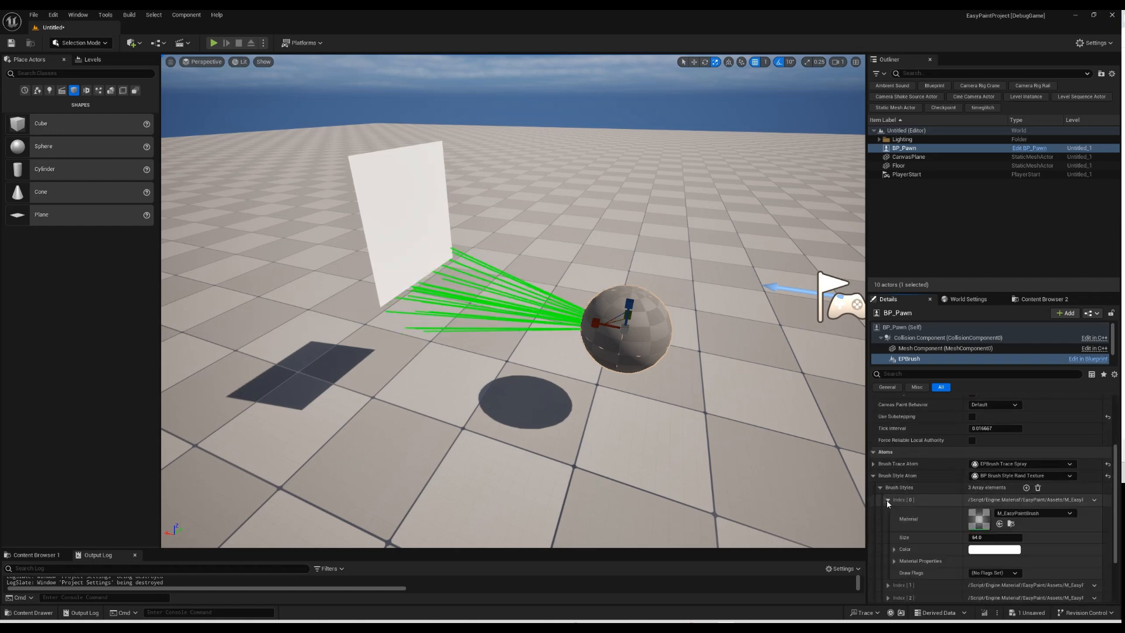
scroll(894, 533, down, 2)
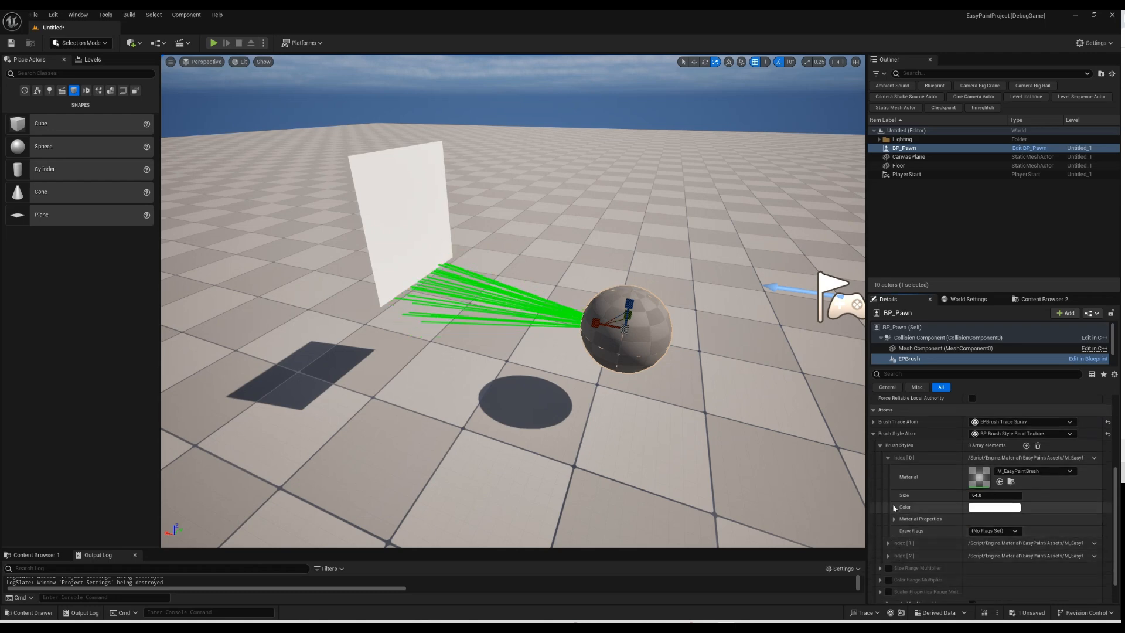
click(894, 521)
click(901, 531)
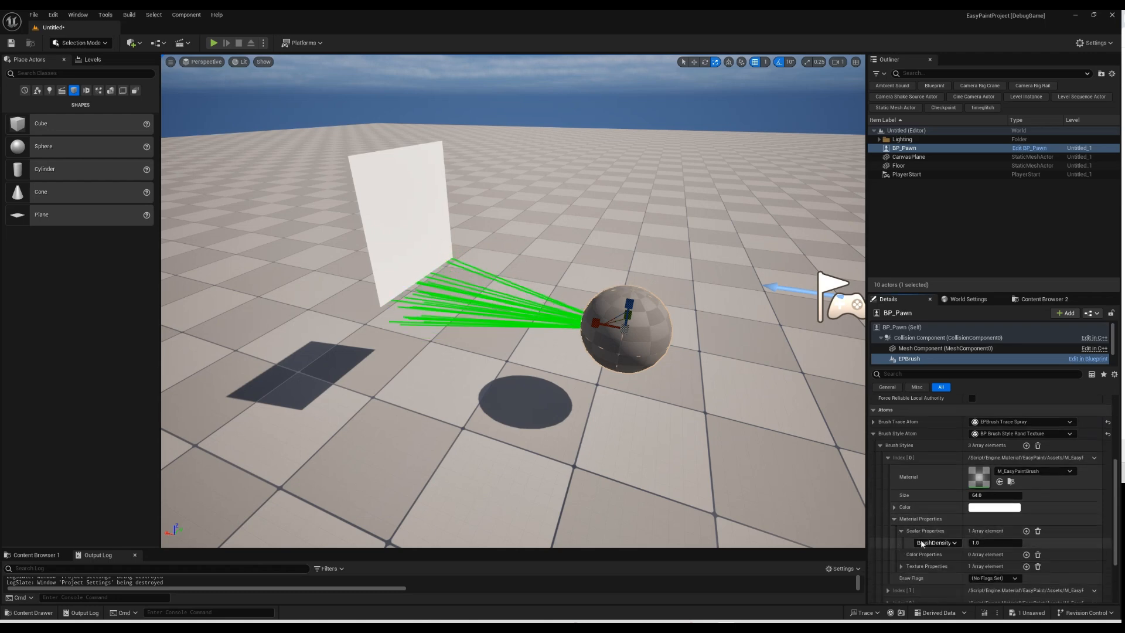
scroll(920, 539, down, 3)
scroll(961, 471, up, 1)
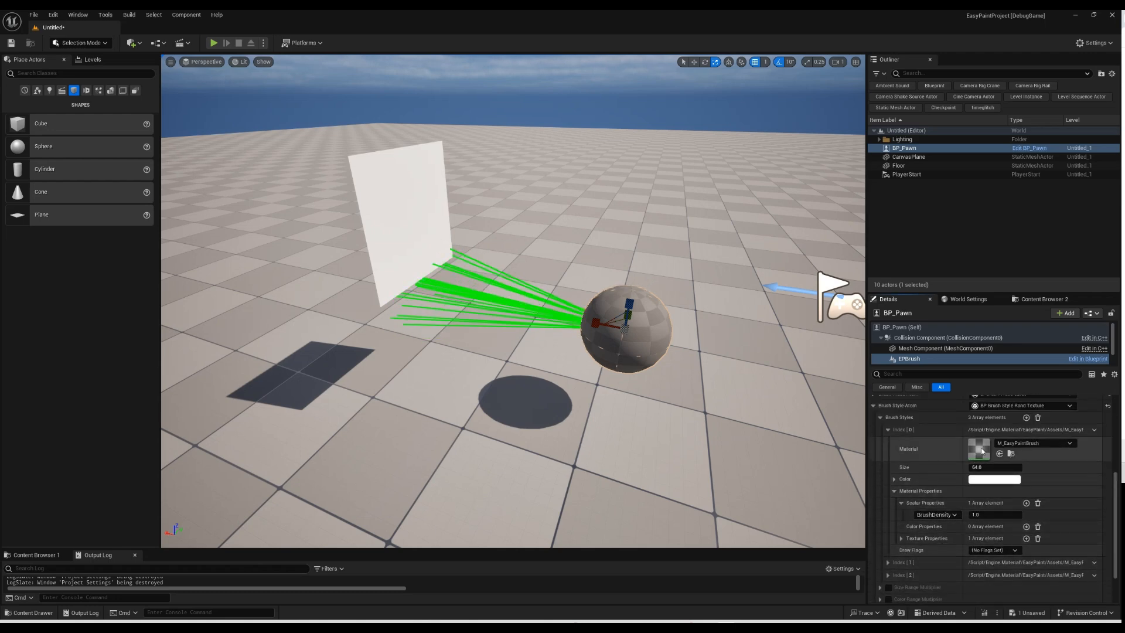
- Open the first brush style's M_EasyPaintBrush material, examine its BrushTexture, BrushColor and BrushDensity parameters, and close it
double_click(980, 448)
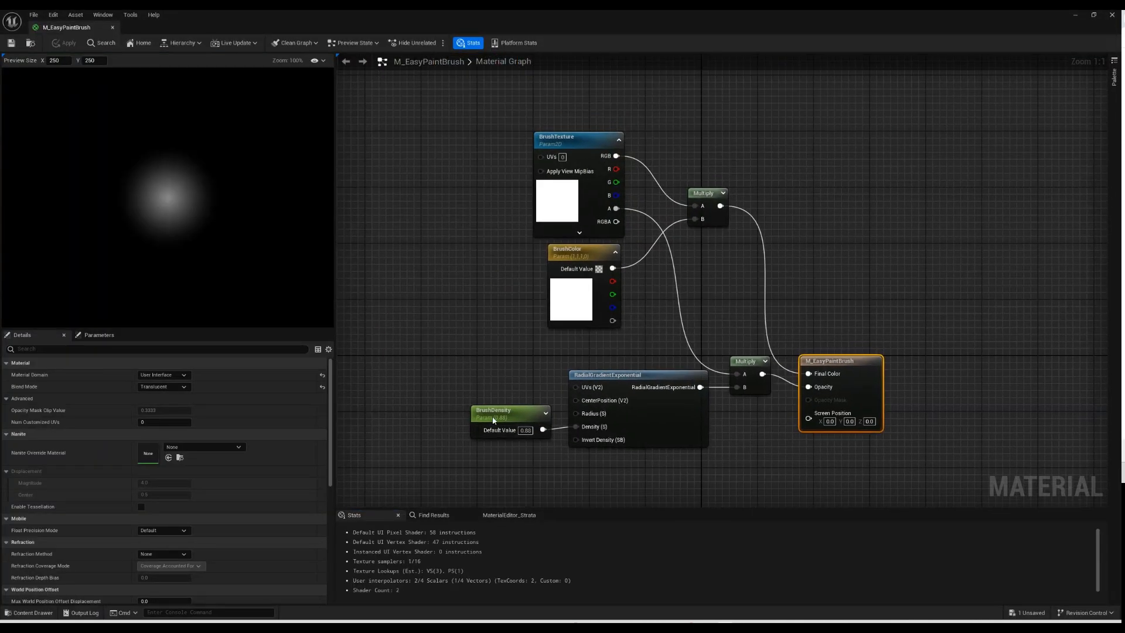
click(513, 429)
right_drag(499, 339, 497, 320)
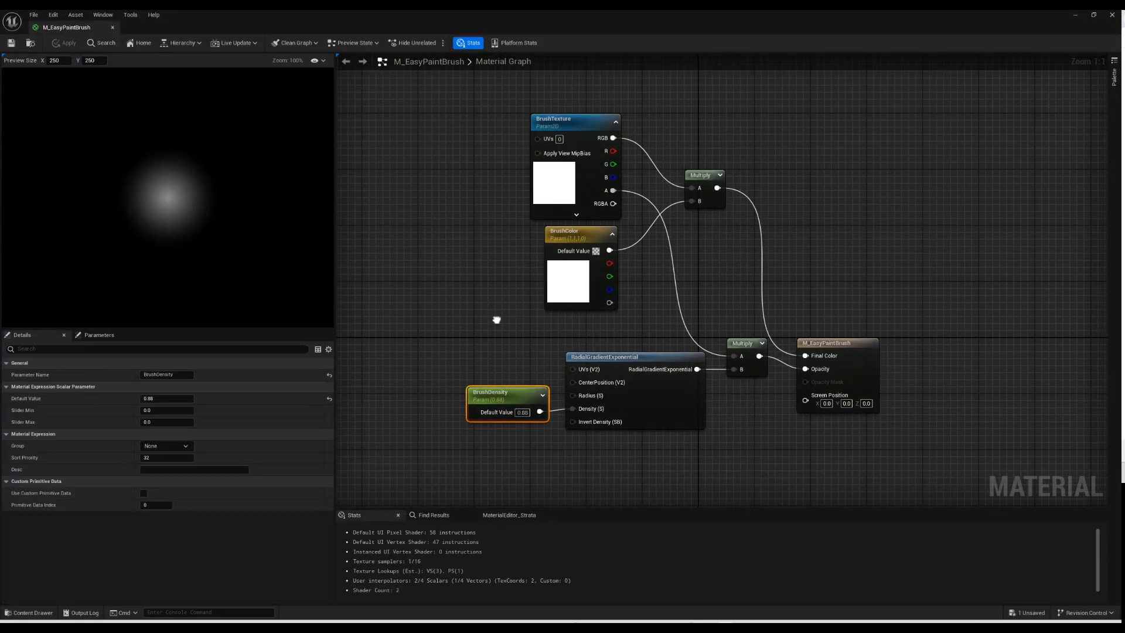
click(573, 137)
click(574, 236)
click(489, 392)
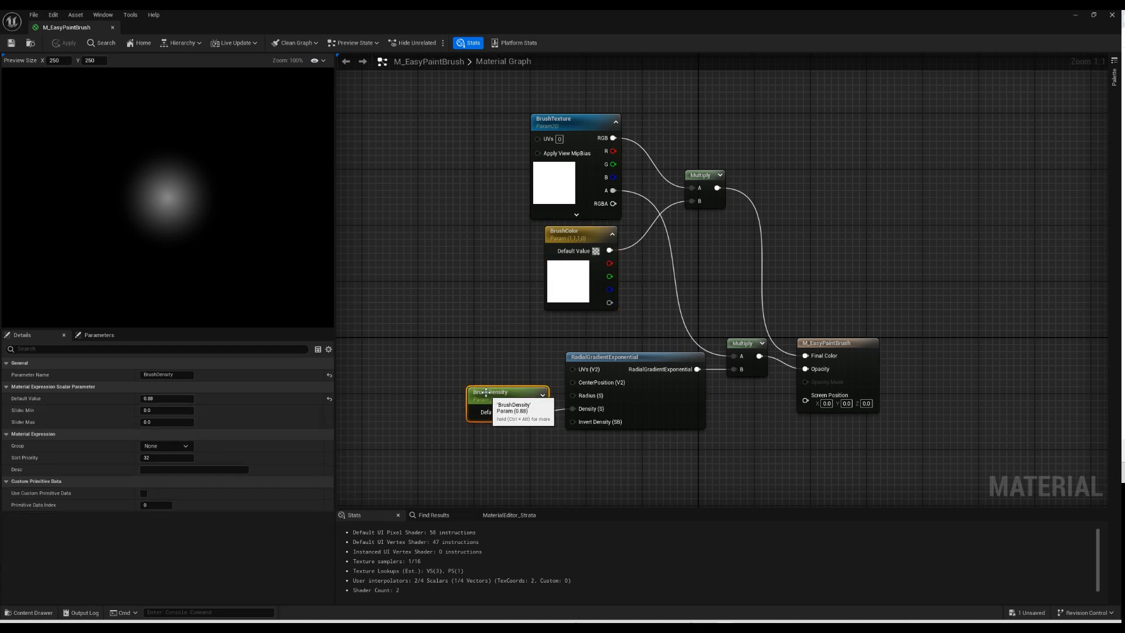
click(442, 309)
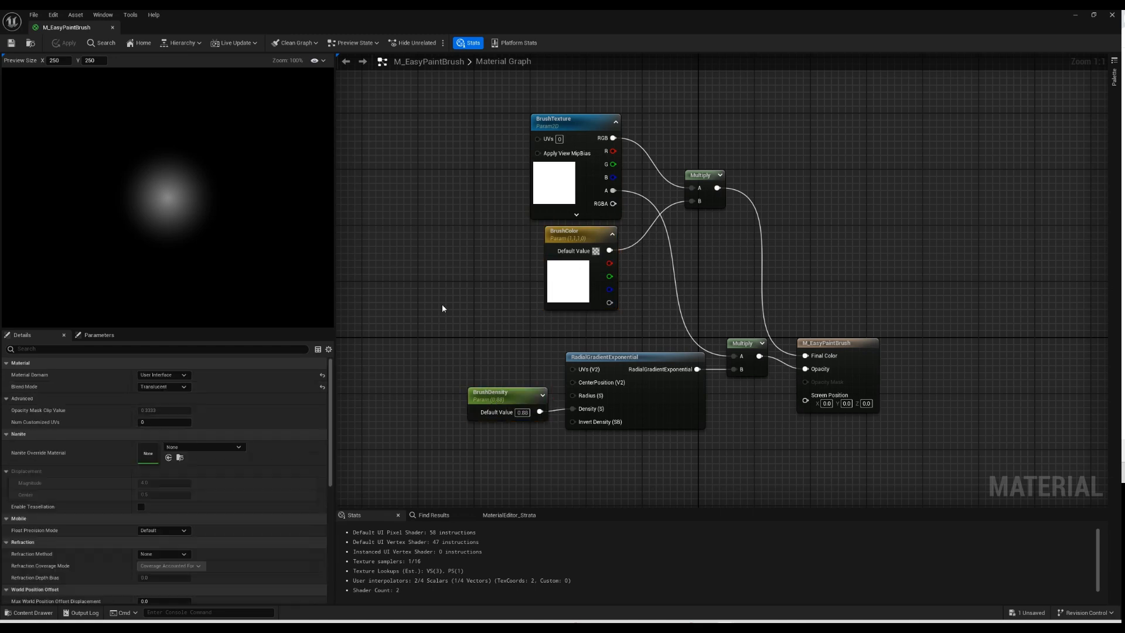
click(112, 28)
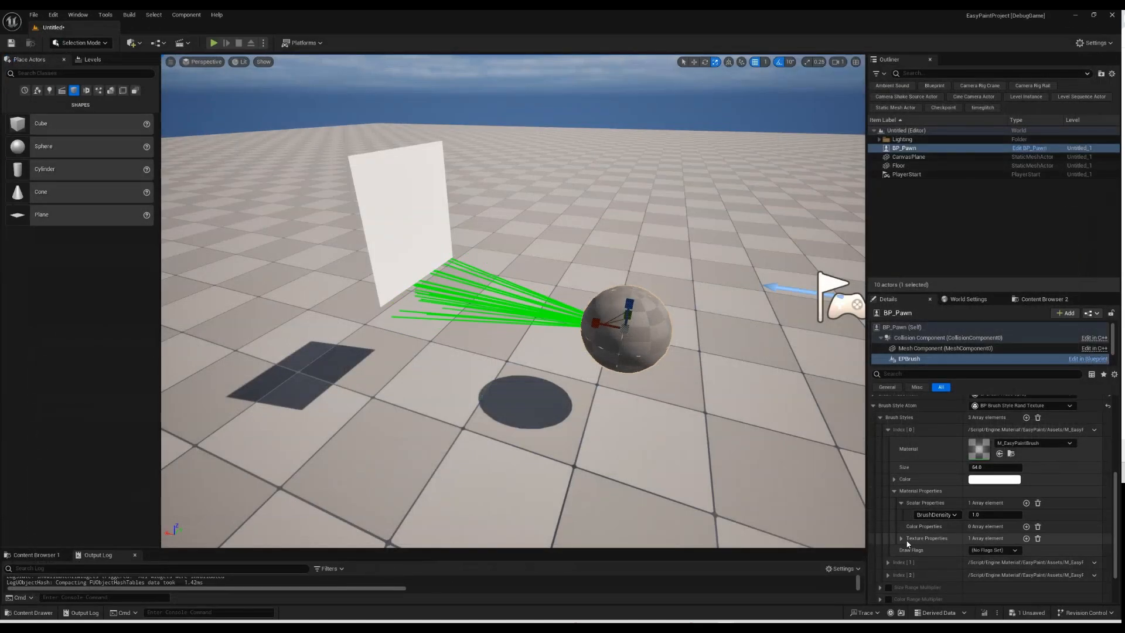
click(1026, 526)
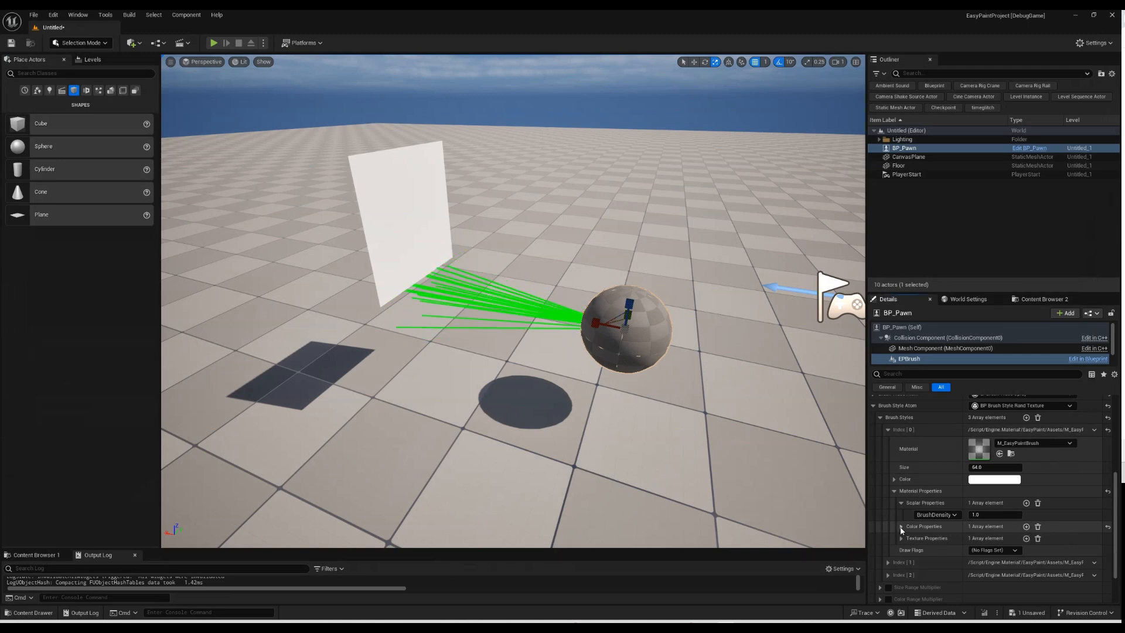
click(901, 527)
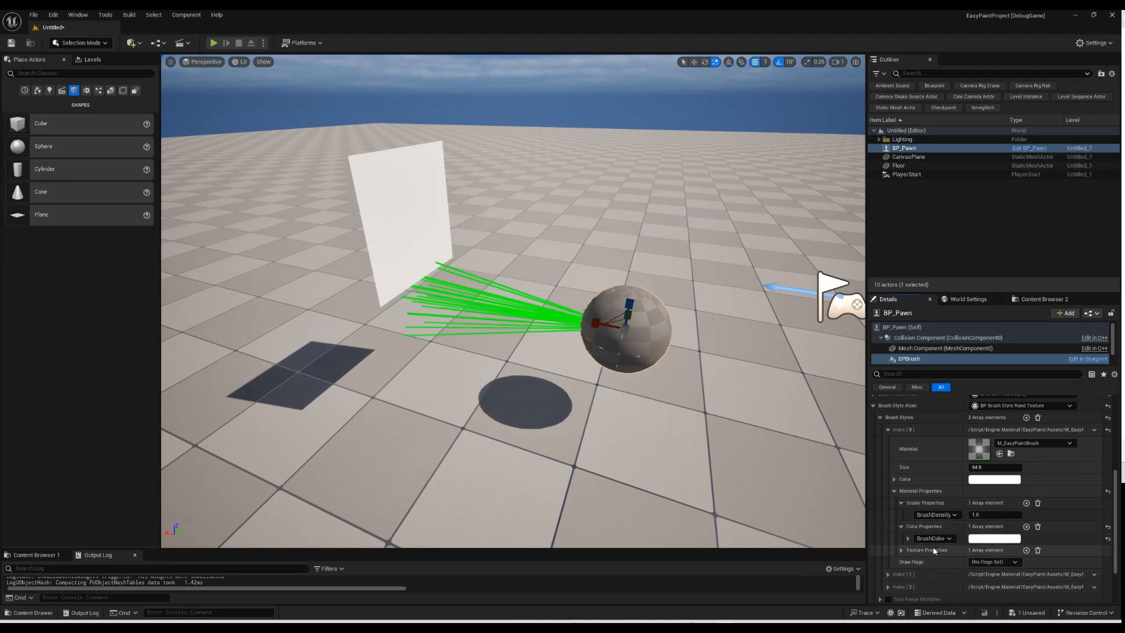
click(908, 539)
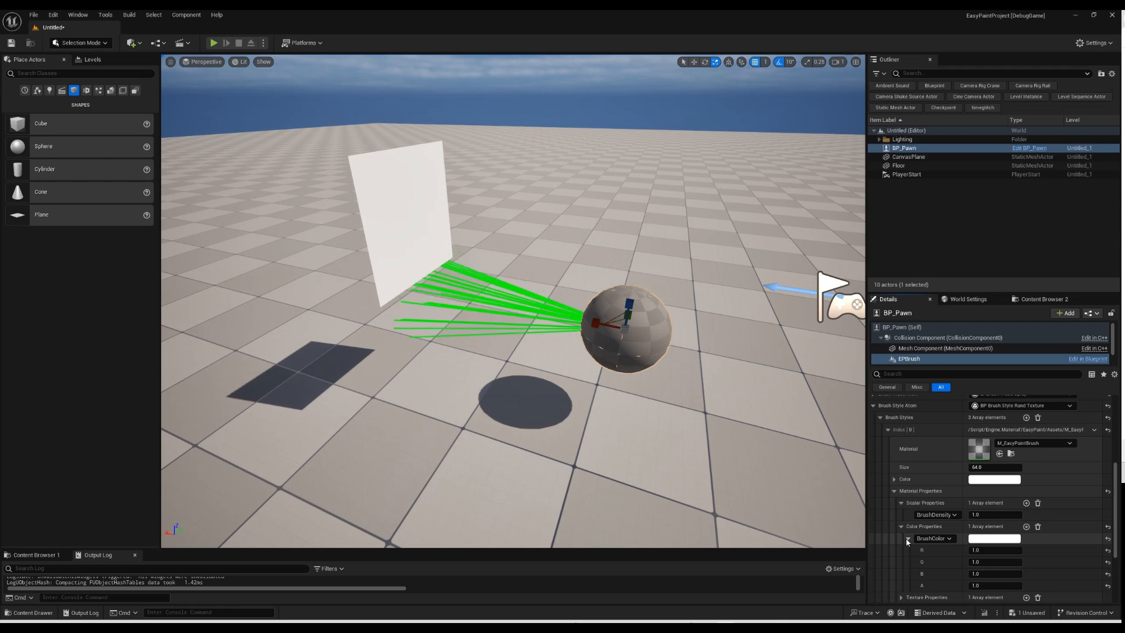
click(1037, 526)
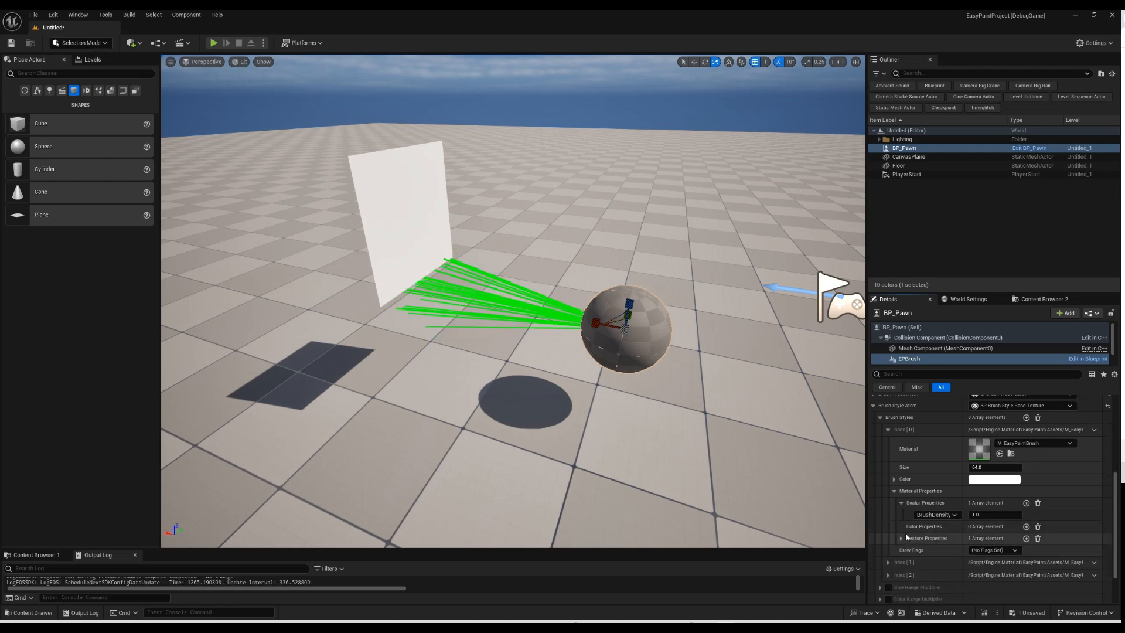
- Add a color property with the name None to the first brush style and verify the brush component's setup
click(1026, 526)
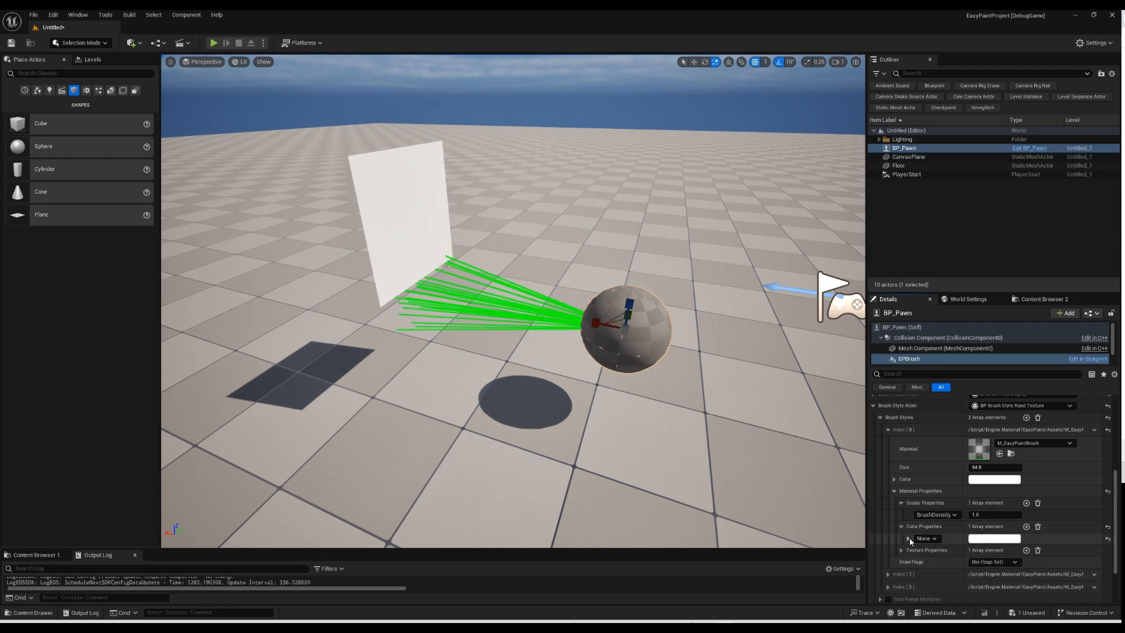
scroll(911, 487, up, 5)
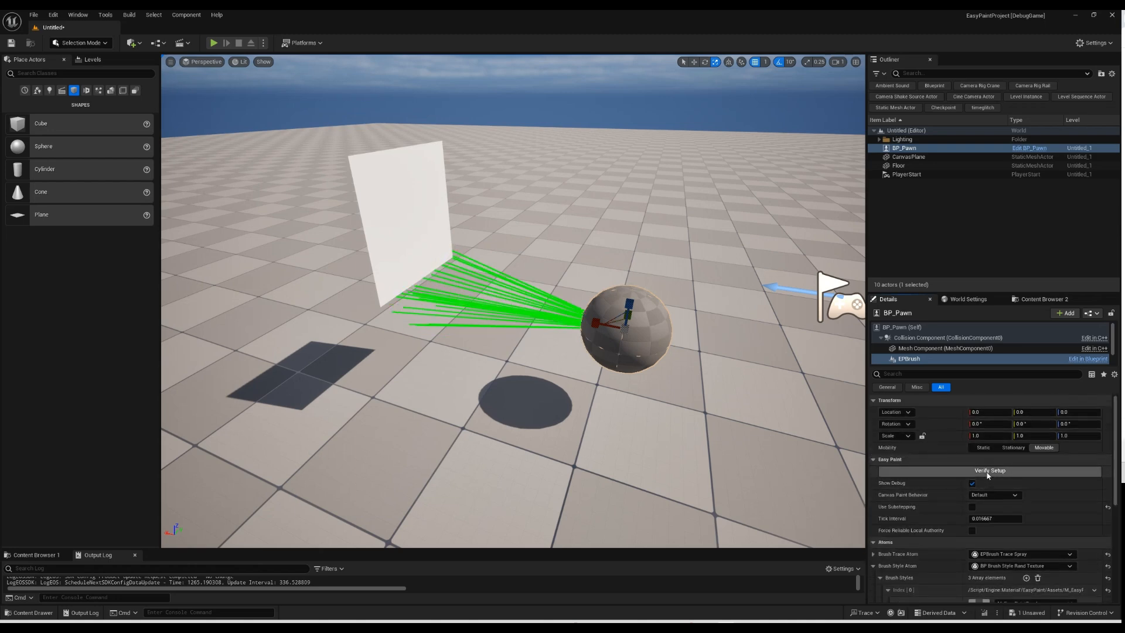
click(988, 472)
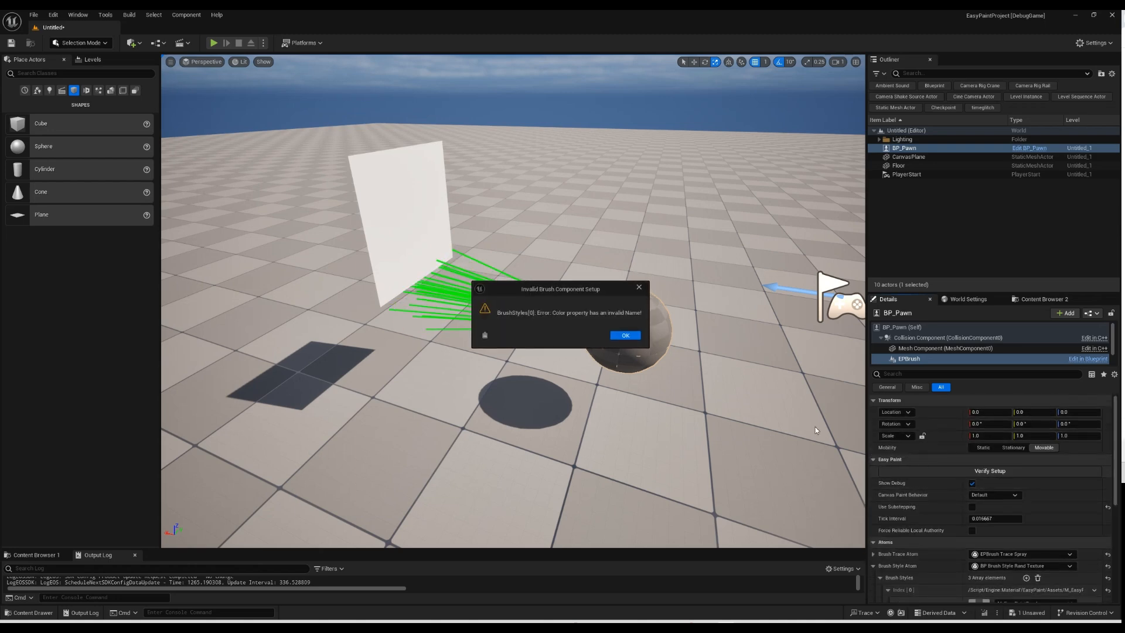
click(625, 336)
- Set the new color property's name to BrushColor and verify the brush component's setup again
scroll(943, 525, down, 10)
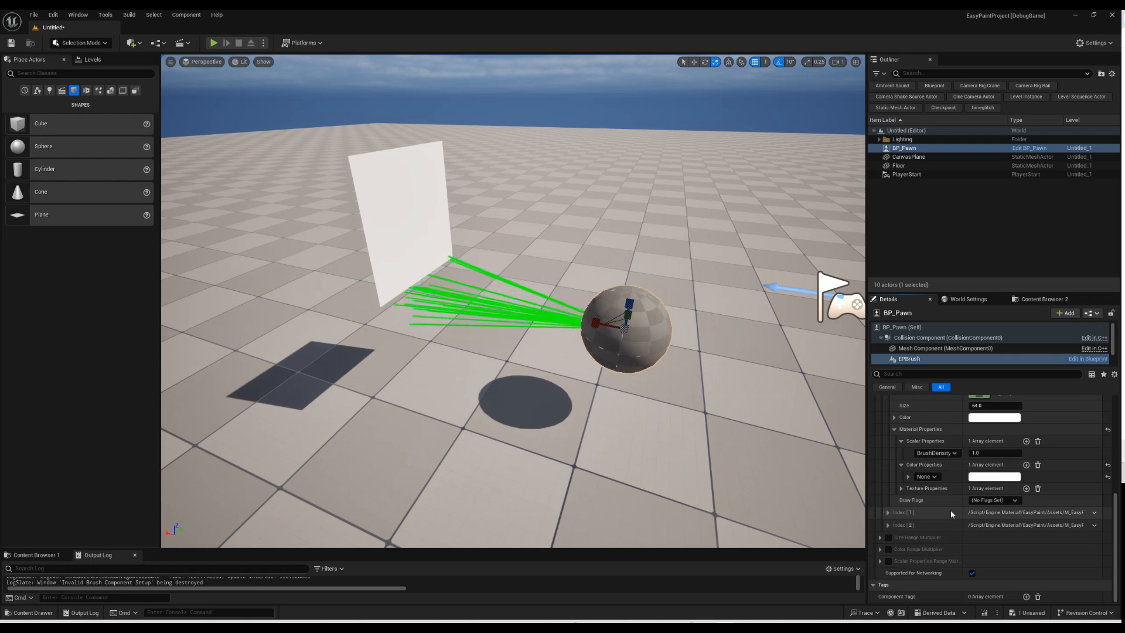
click(928, 476)
click(930, 487)
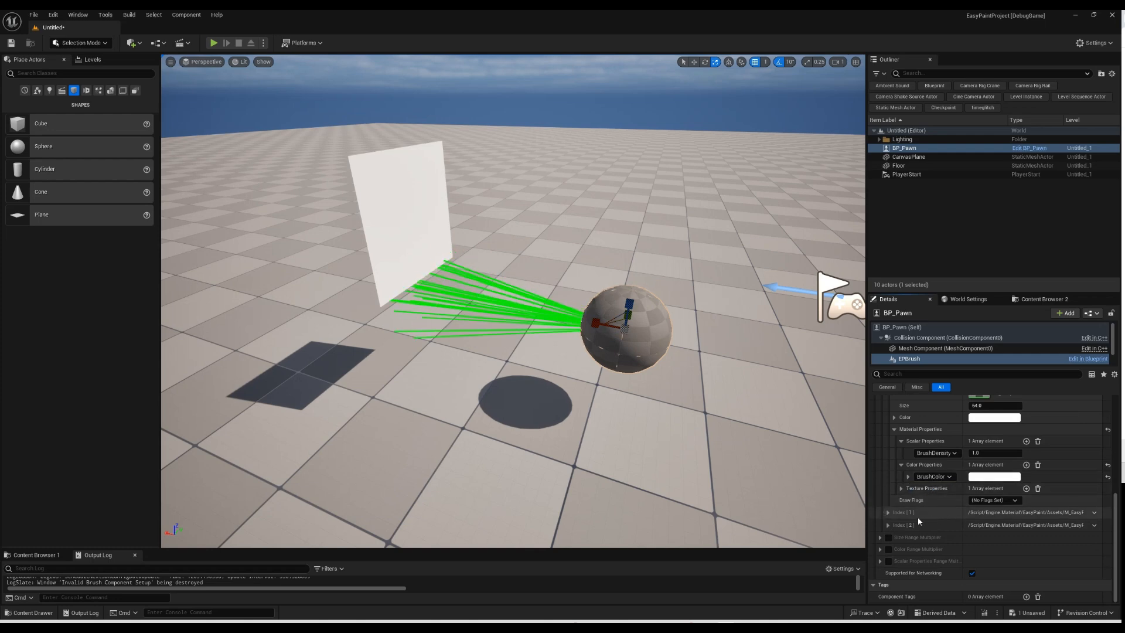
scroll(937, 503, up, 10)
click(987, 471)
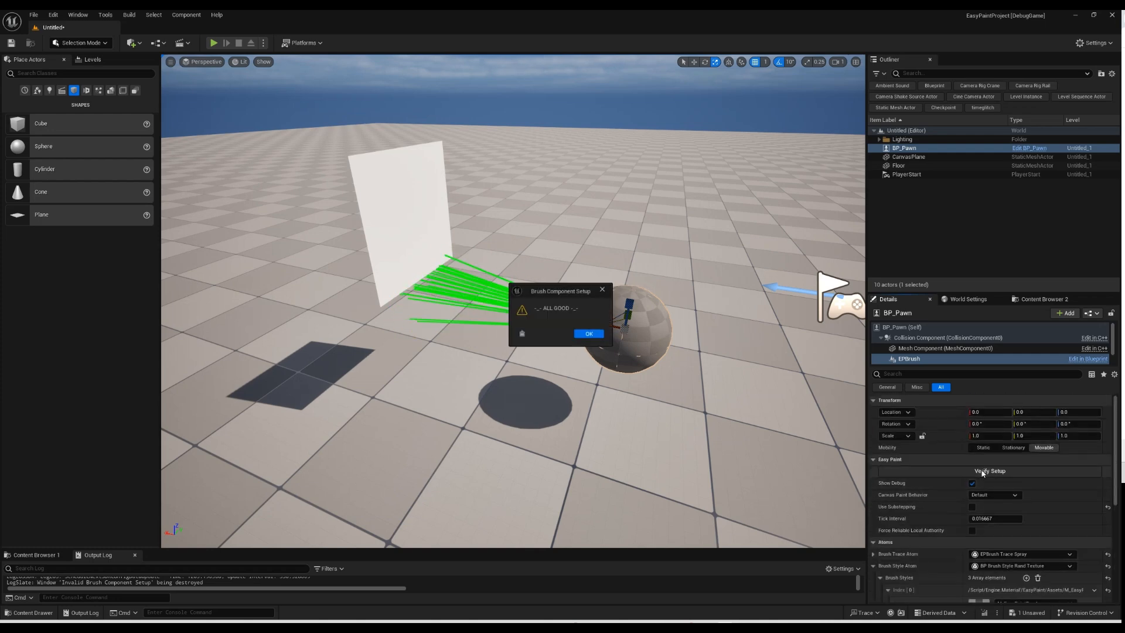
click(591, 334)
scroll(923, 535, down, 10)
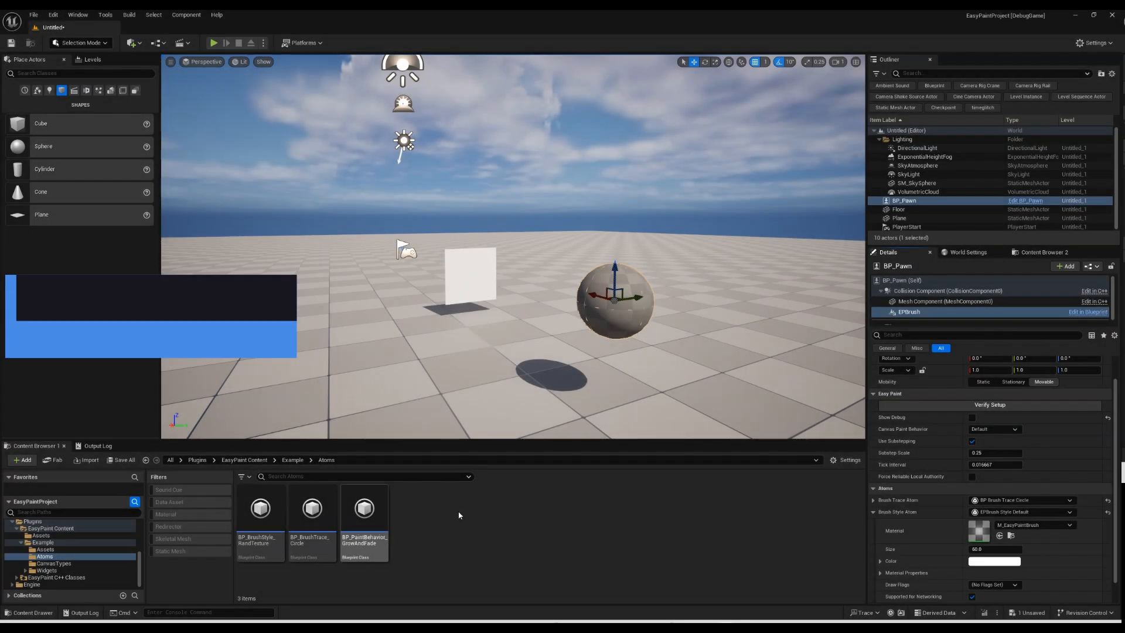
- Open the BP_BrushStyle_RandTexture blueprint and examine its Evaluate function graph and the functions available to override
click(260, 508)
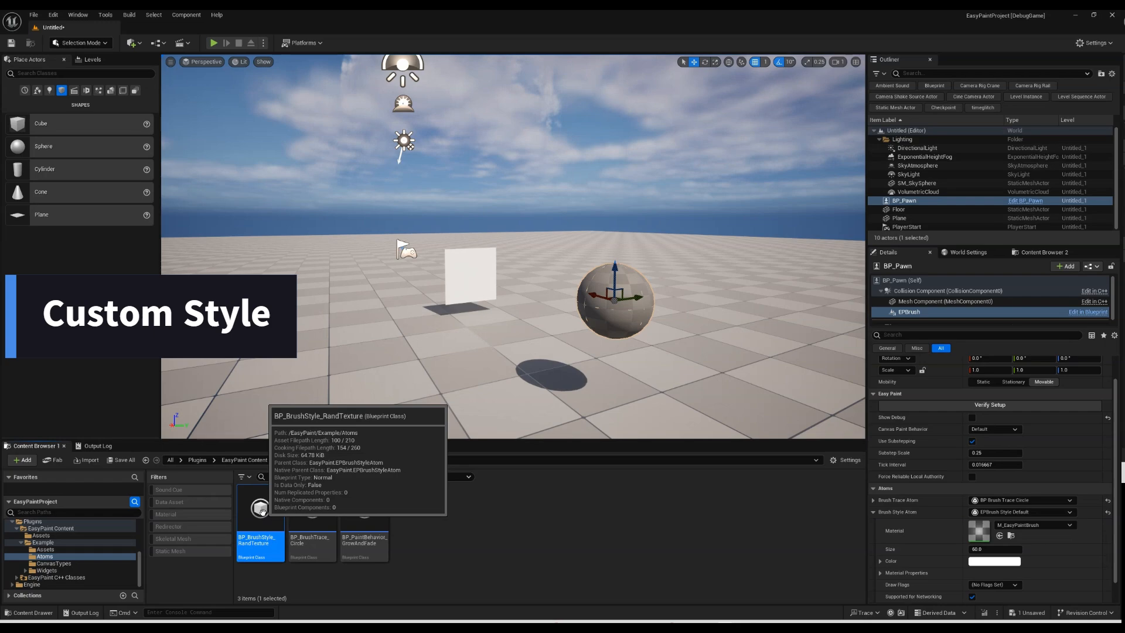
double_click(264, 509)
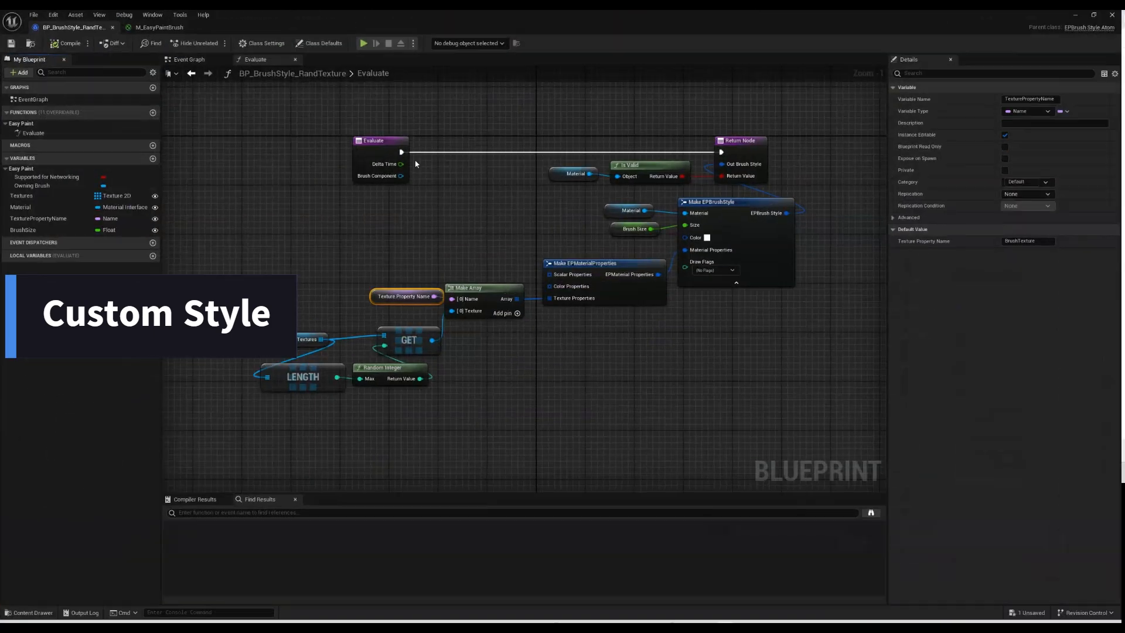
mouse_move(436, 251)
right_down()
mouse_move(427, 299)
mouse_move(434, 273)
right_up()
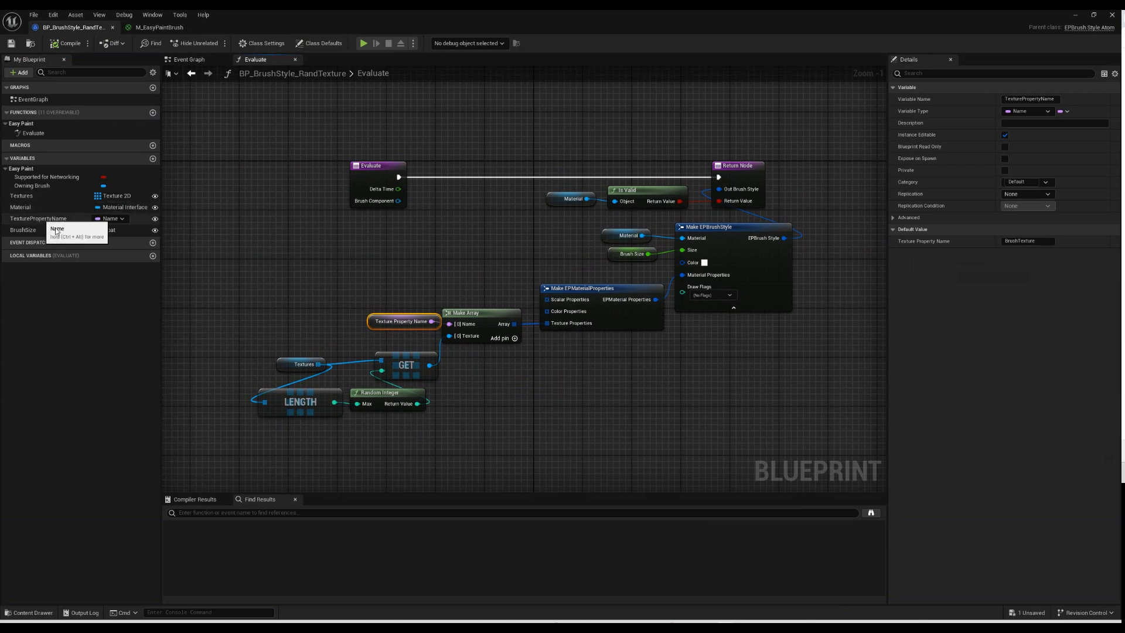
click(140, 114)
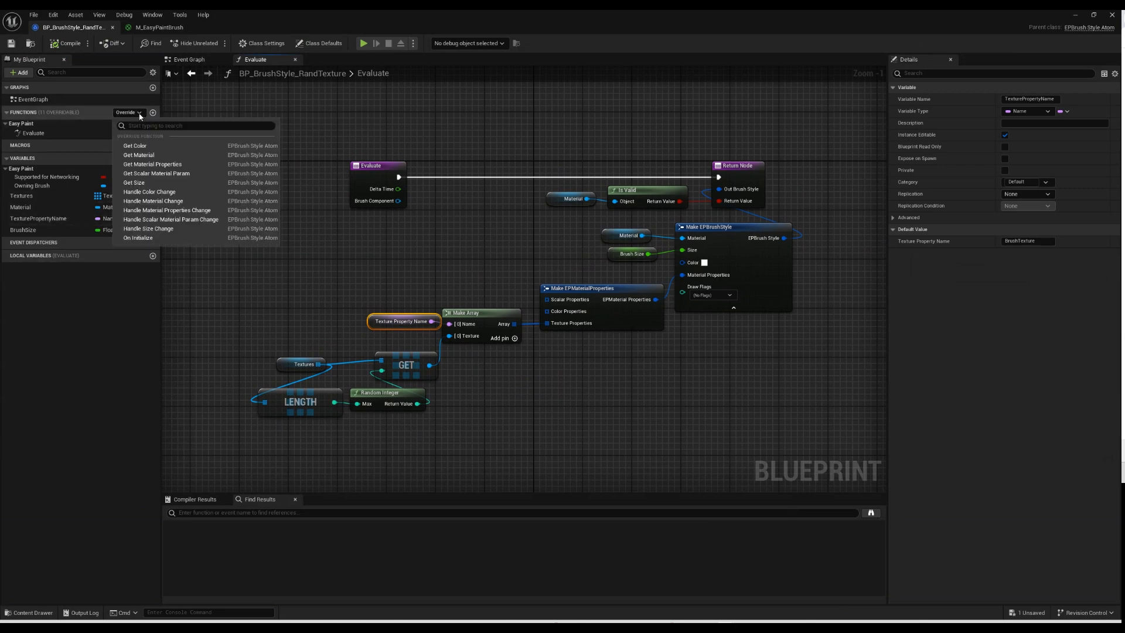
click(97, 125)
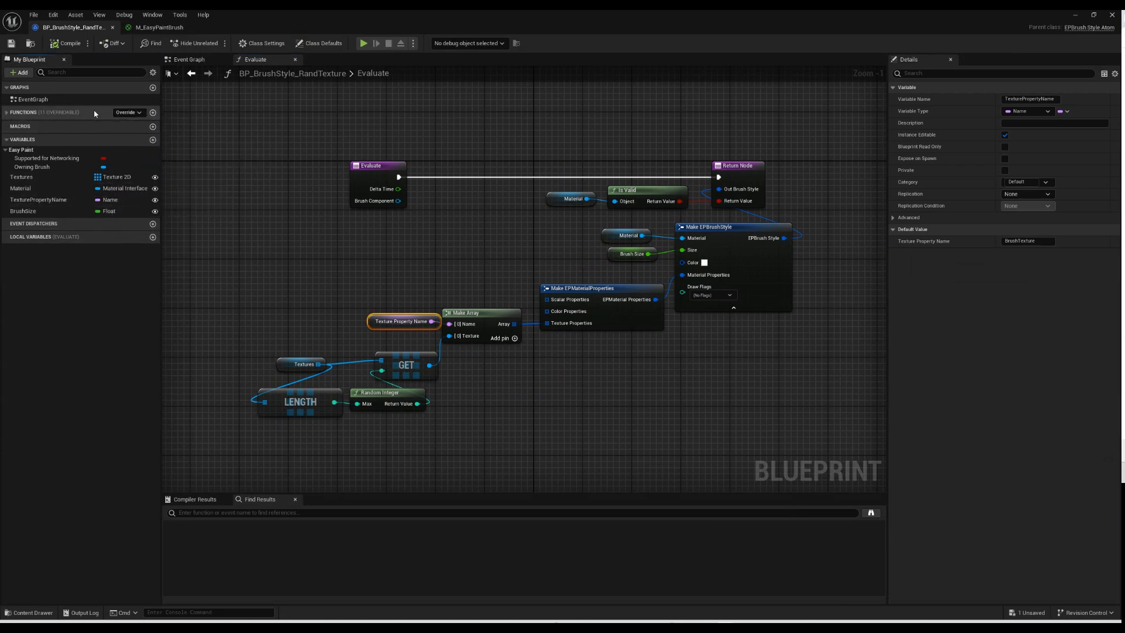
click(33, 133)
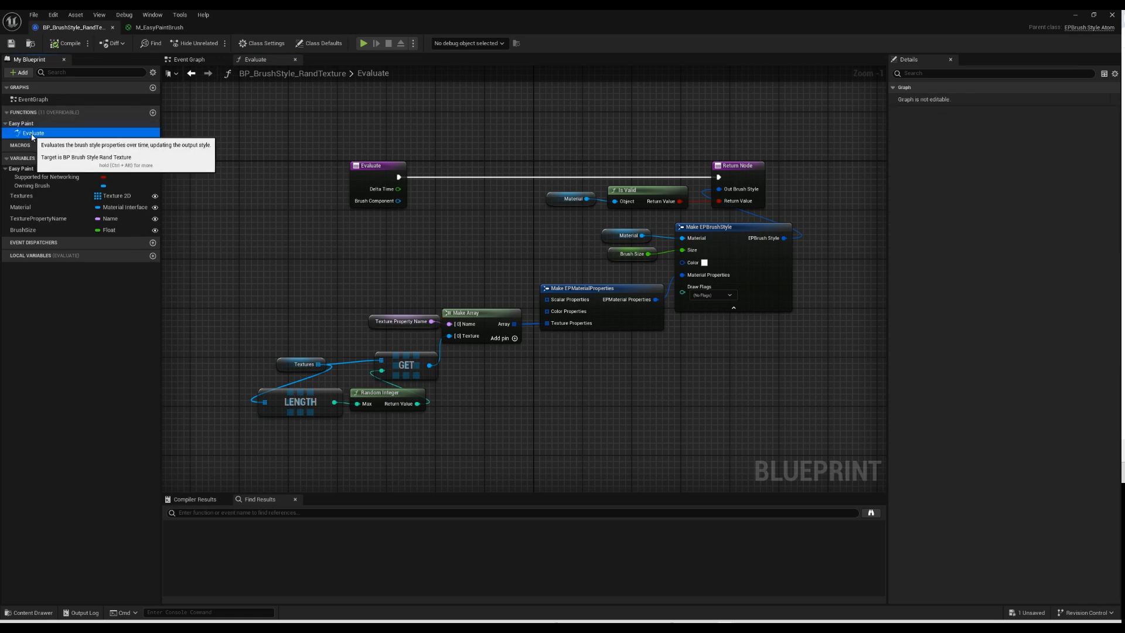
- Inspect the blueprint's Textures and Material variables, and check the BrushTexture parameter in the M_EasyPaintBrush material
click(24, 195)
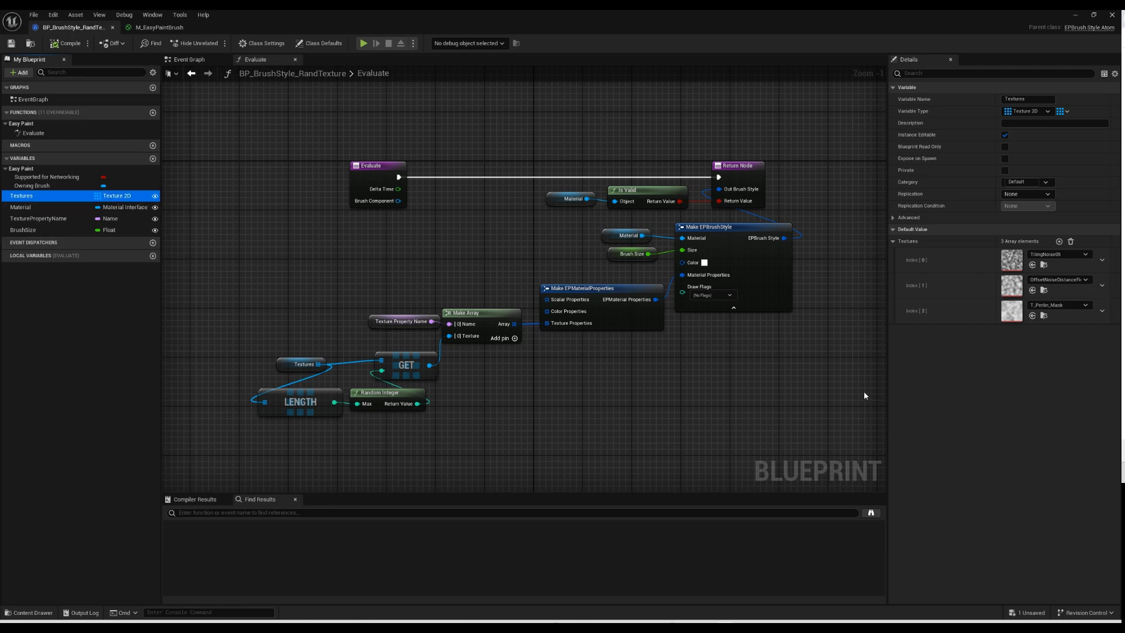
click(24, 208)
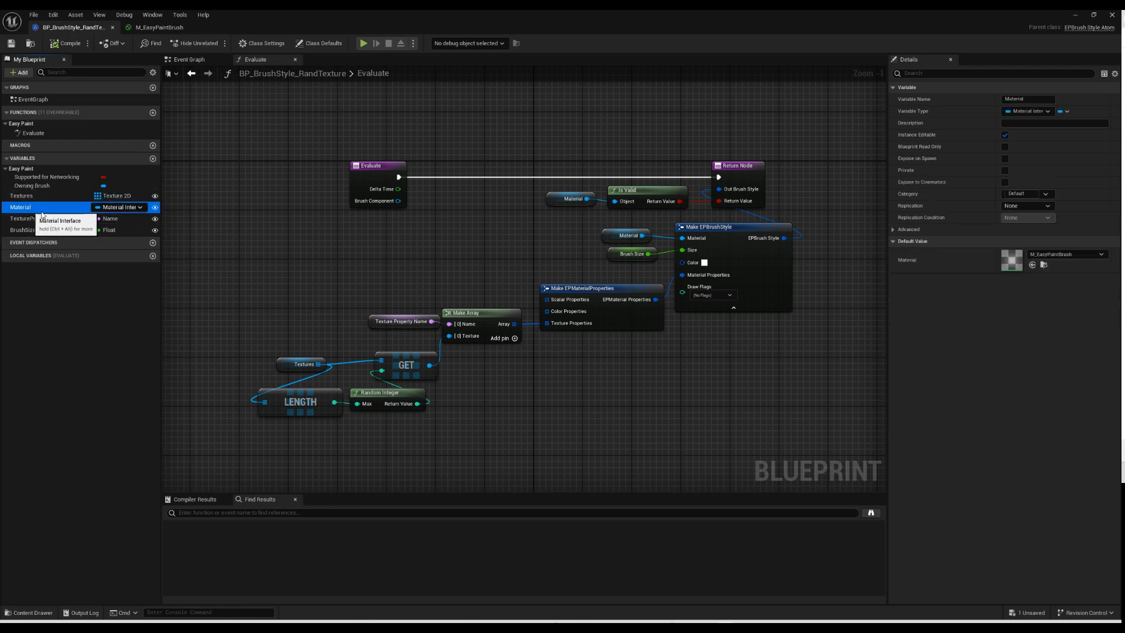
double_click(1013, 259)
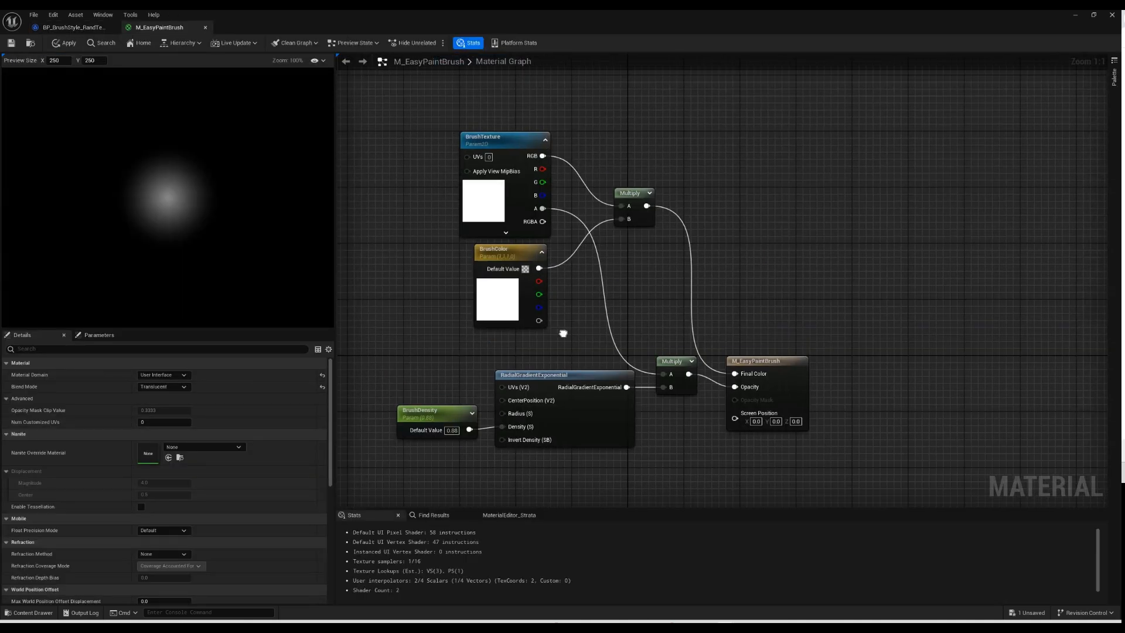
click(491, 139)
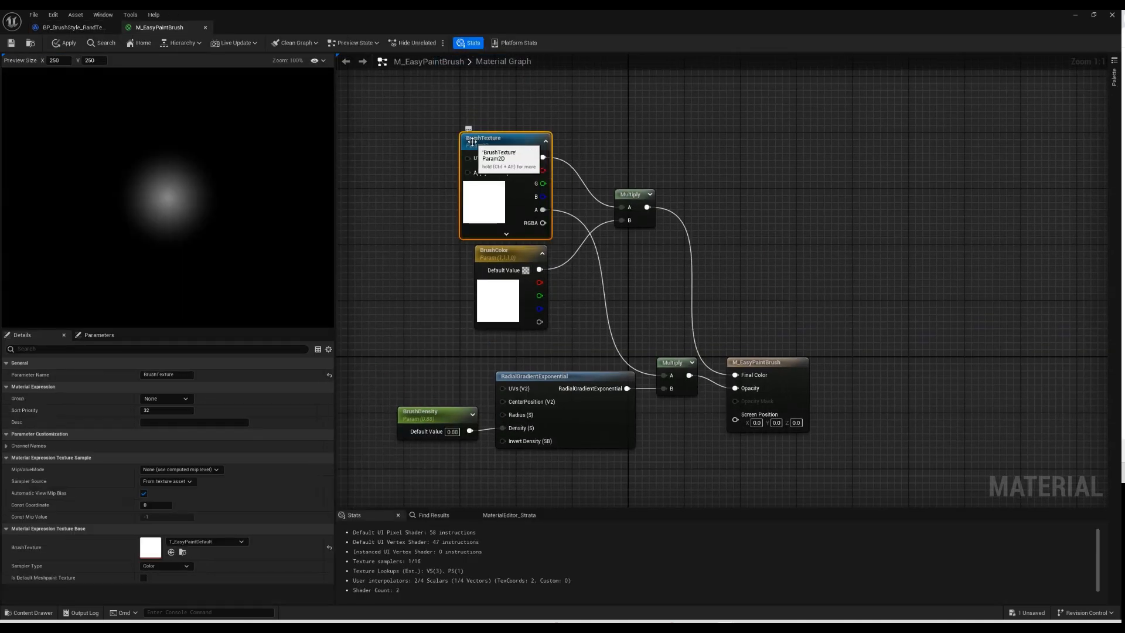
- Return to the BP_BrushStyle_RandTexture blueprint and inspect its TexturePropertyName and BrushSize variables and the Evaluate graph
click(73, 28)
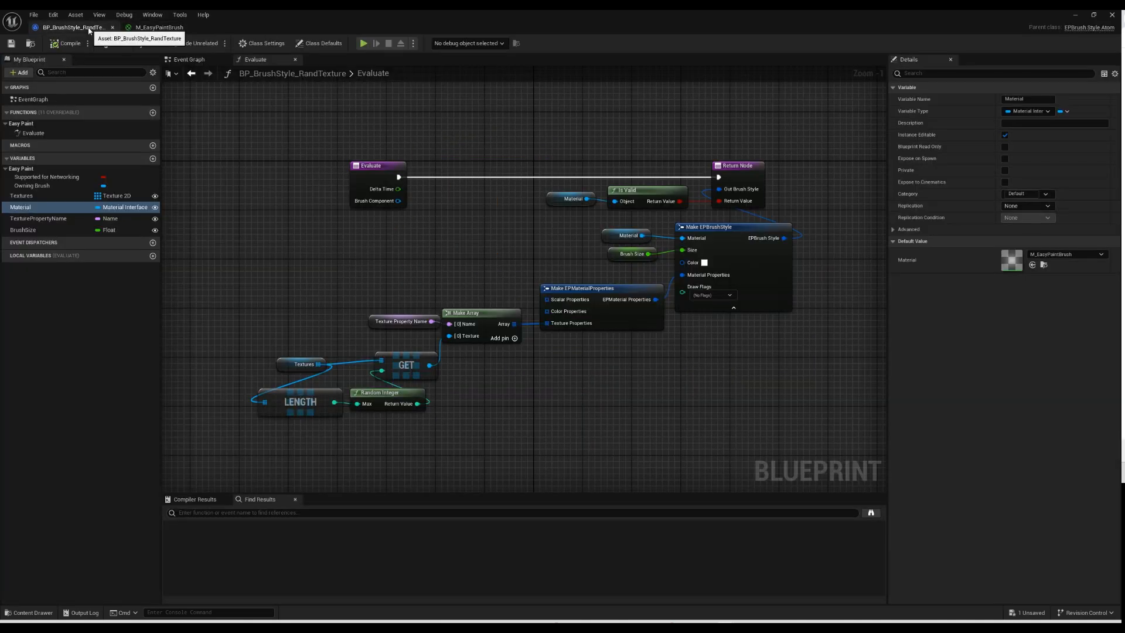
click(388, 319)
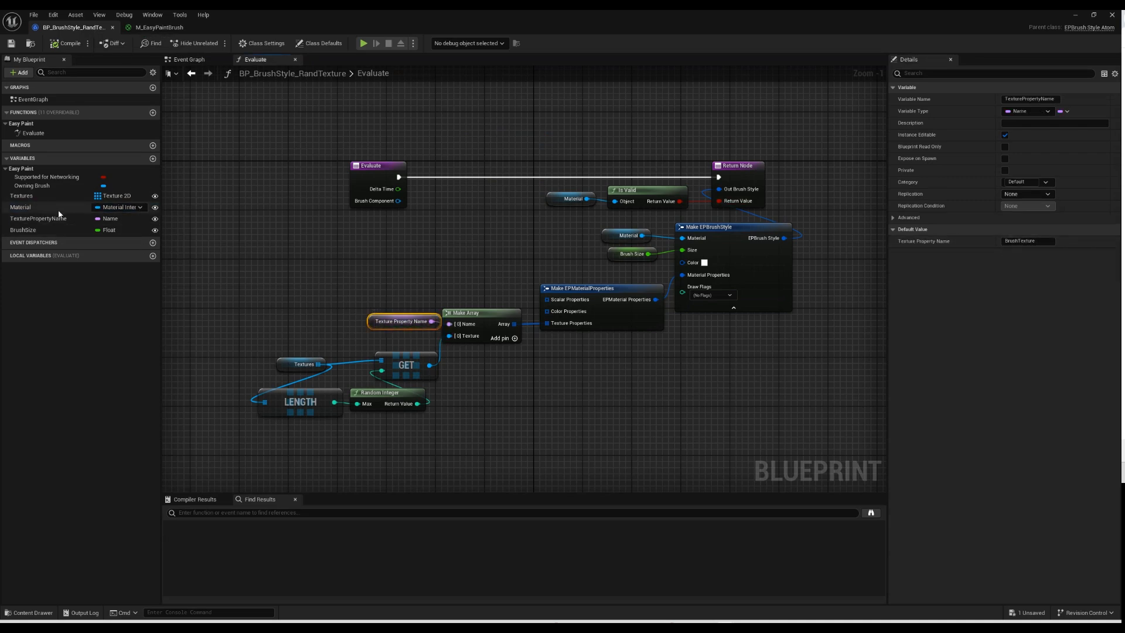
click(47, 221)
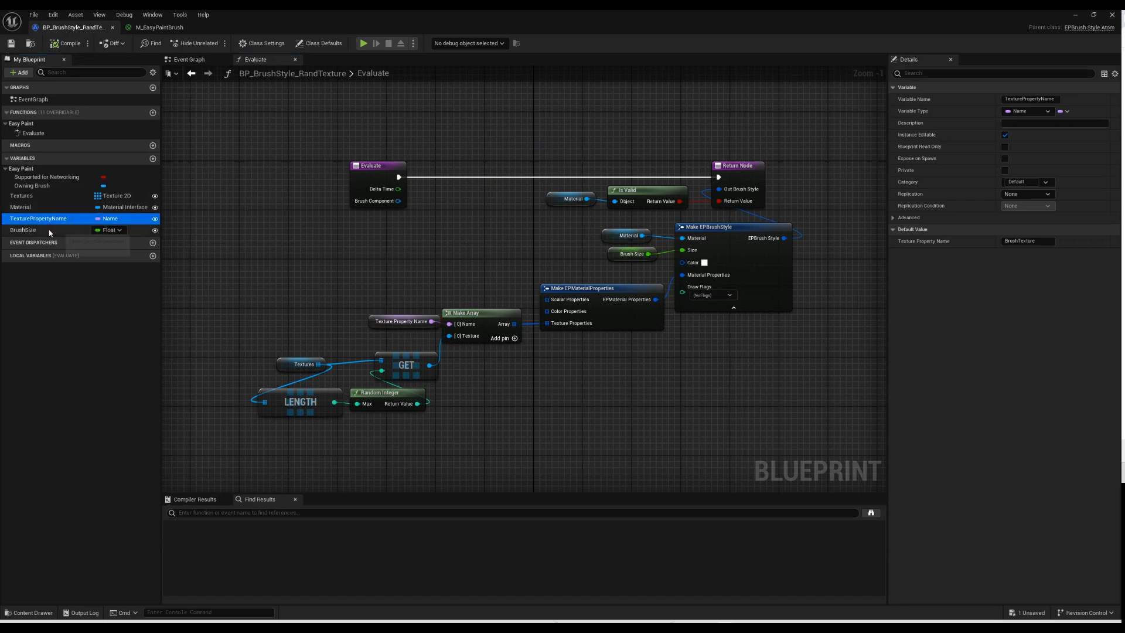
click(49, 229)
right_drag(622, 381, 590, 385)
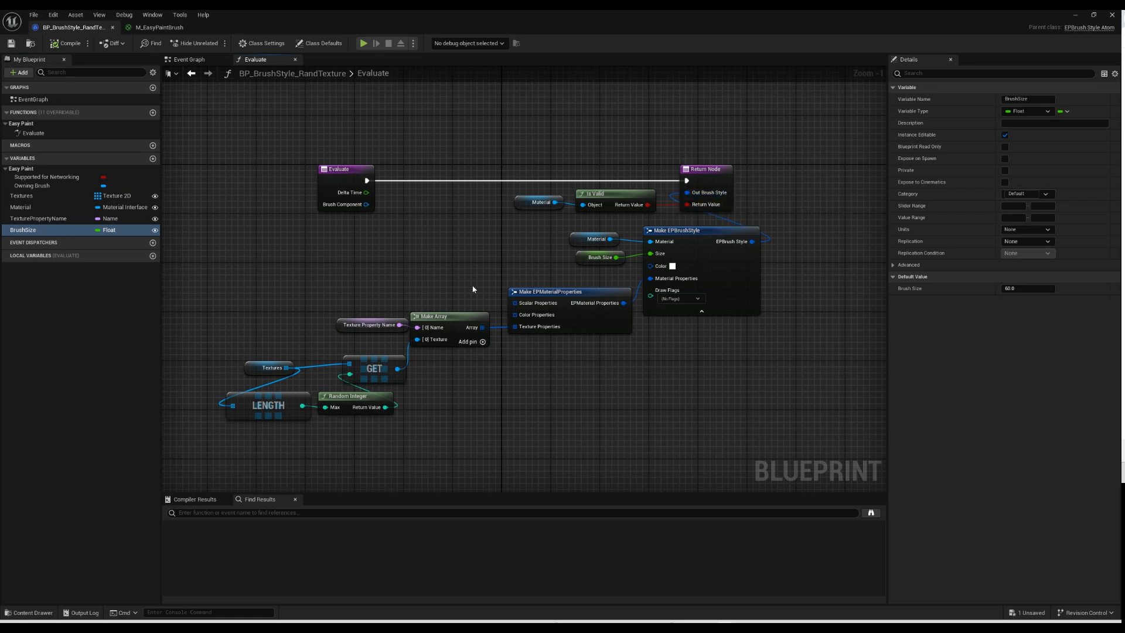
right_drag(533, 245, 548, 256)
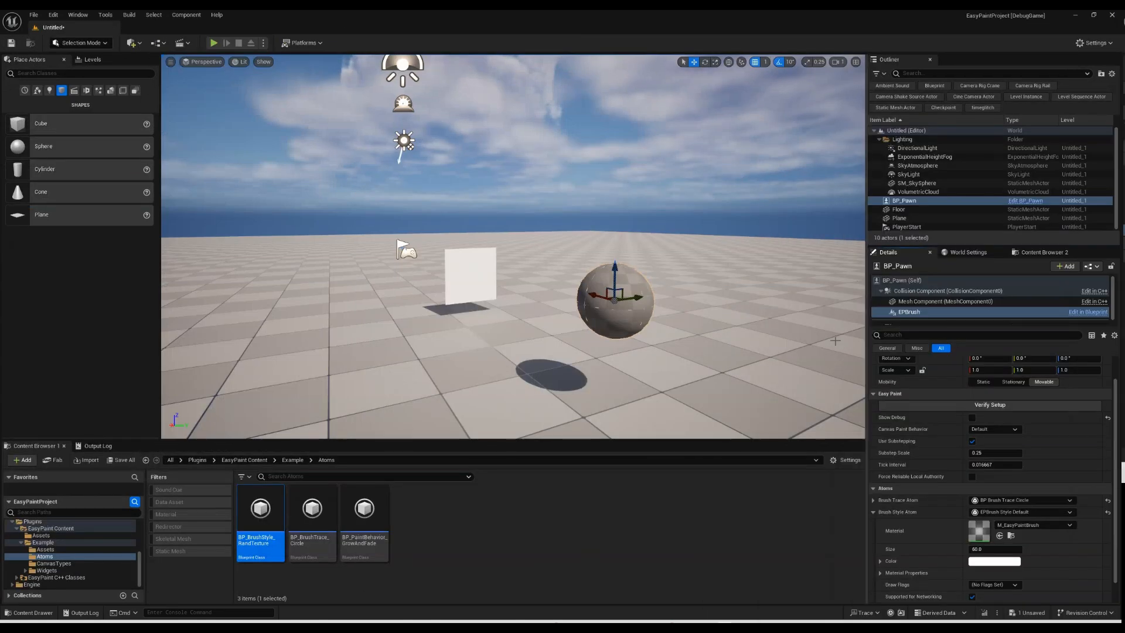
- Set the EPBrush component's Brush Style Atom on BP_Pawn to BP_BrushStyle_RandTexture
click(1049, 512)
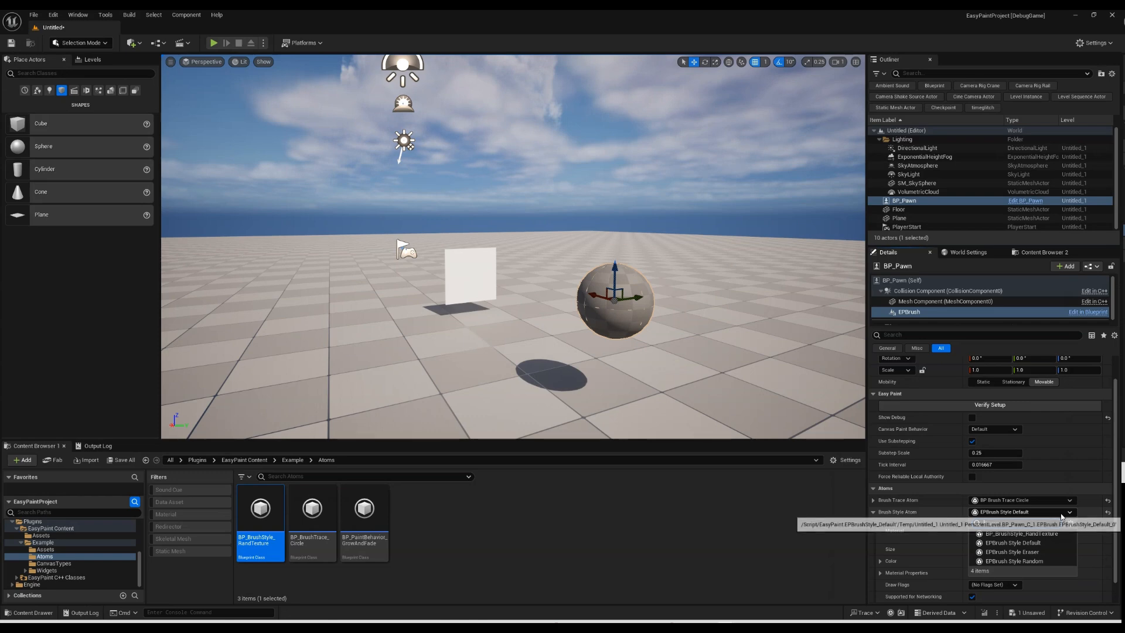
click(1023, 534)
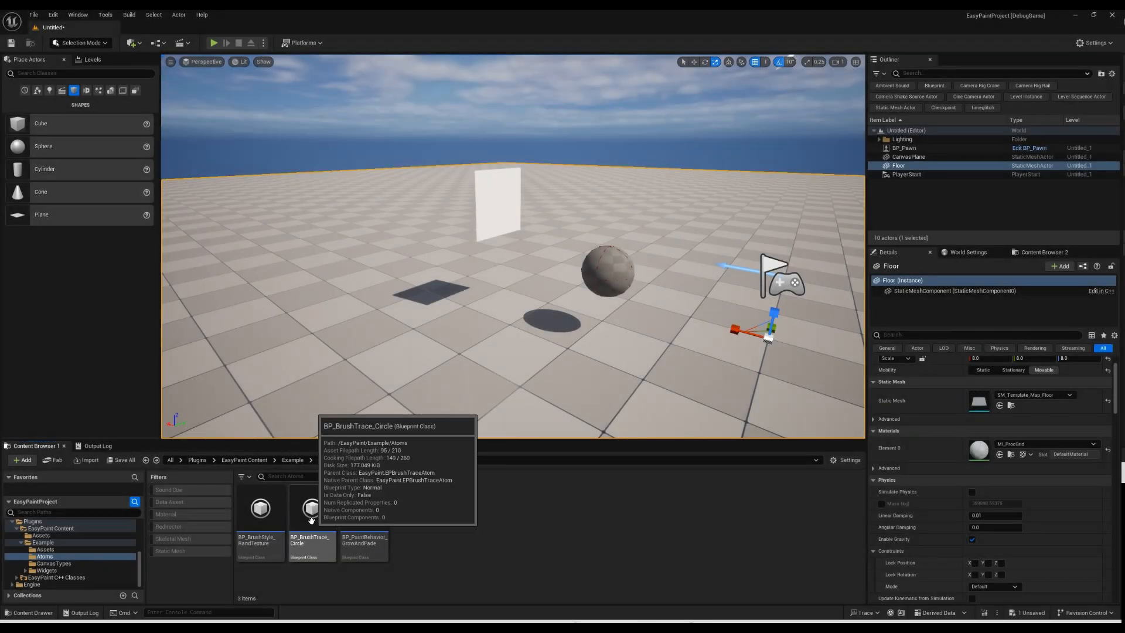
- Open the BP_BrushTrace_Circle blueprint in a maximized editor window and show its On Evaluate function graph
click(313, 523)
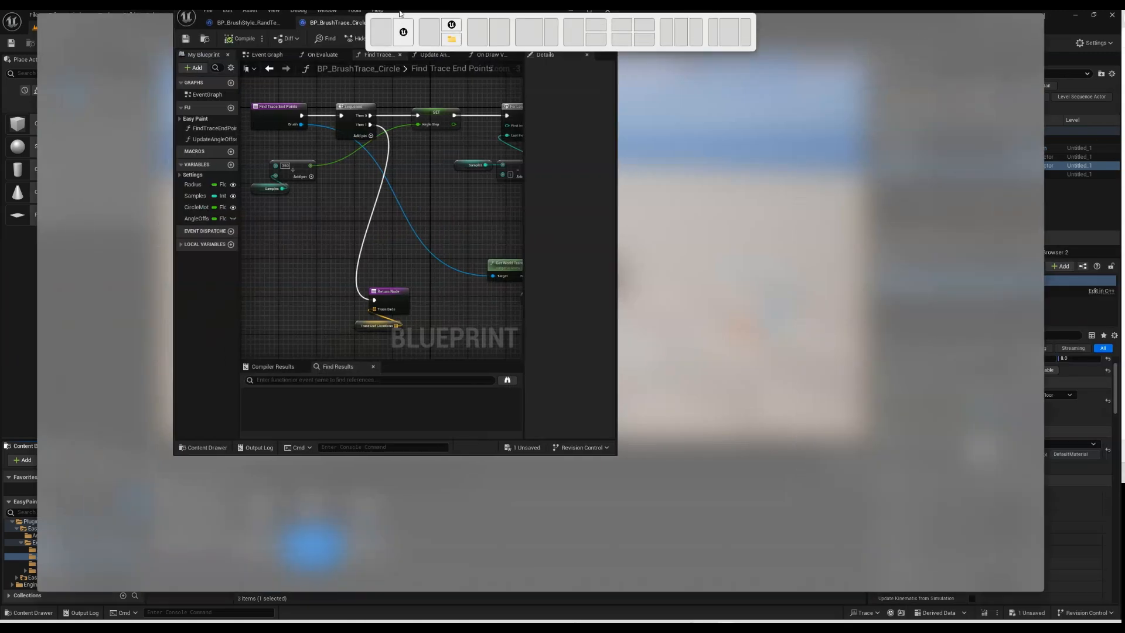
drag(400, 13, 399, 11)
right_drag(251, 237, 249, 273)
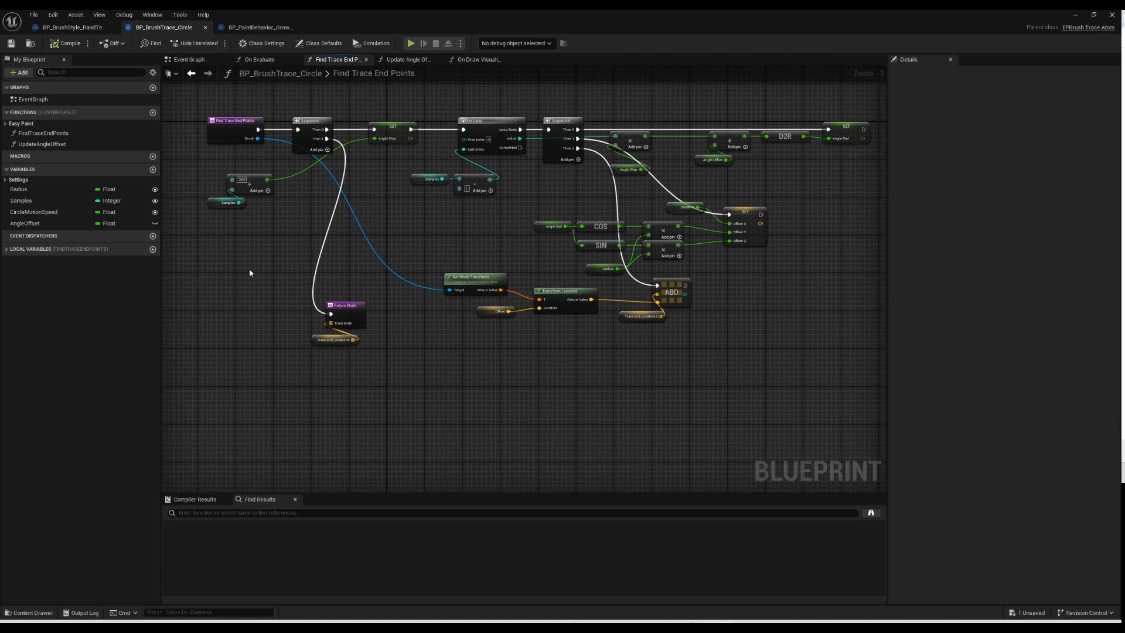
click(261, 59)
right_drag(264, 200, 352, 226)
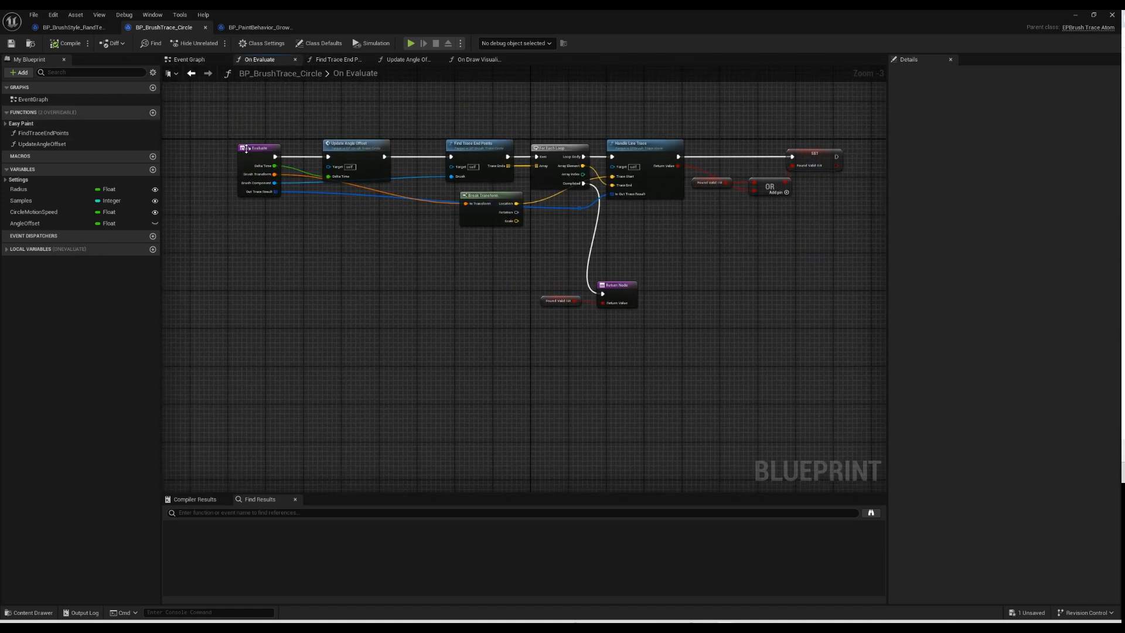
- Check which functions BP_BrushTrace_Circle can override and locate its OnEvaluate override
click(139, 113)
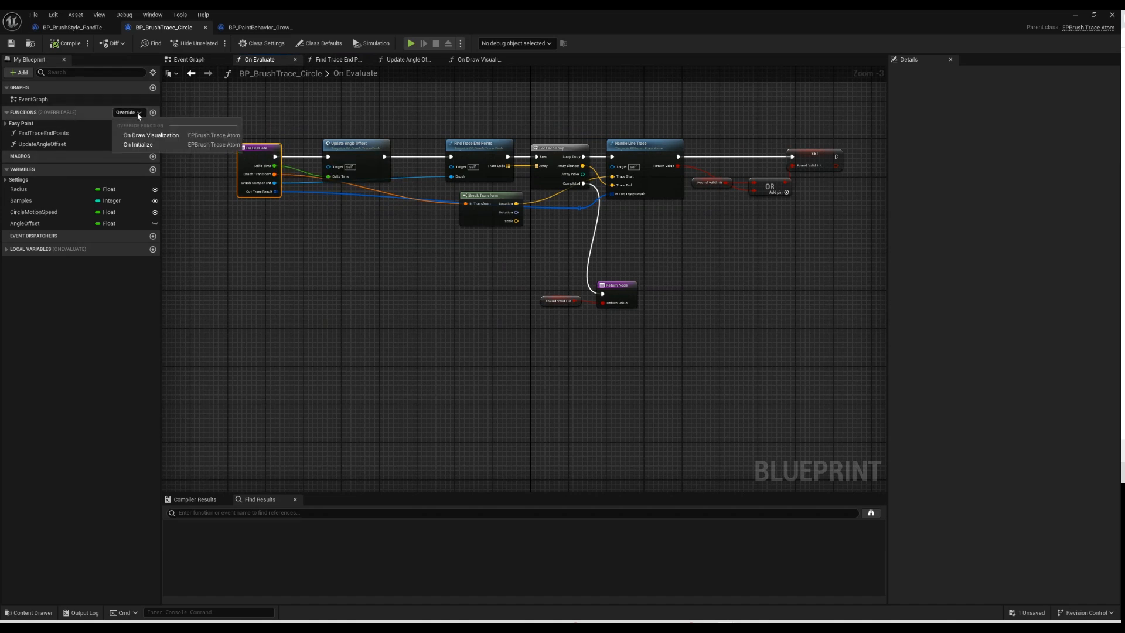
click(138, 116)
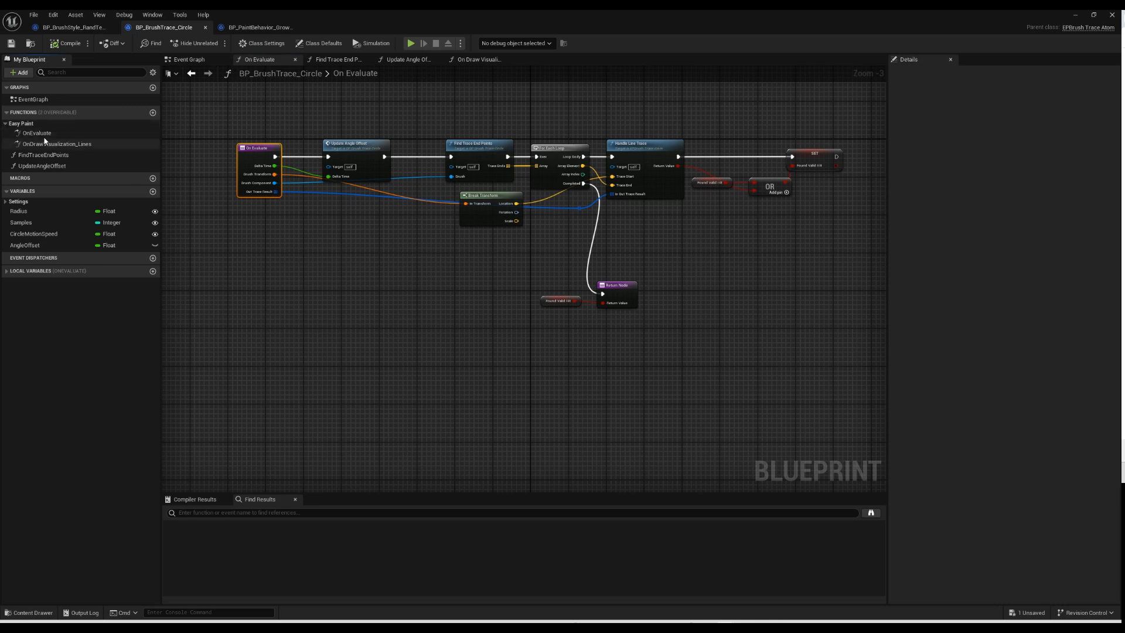
click(28, 133)
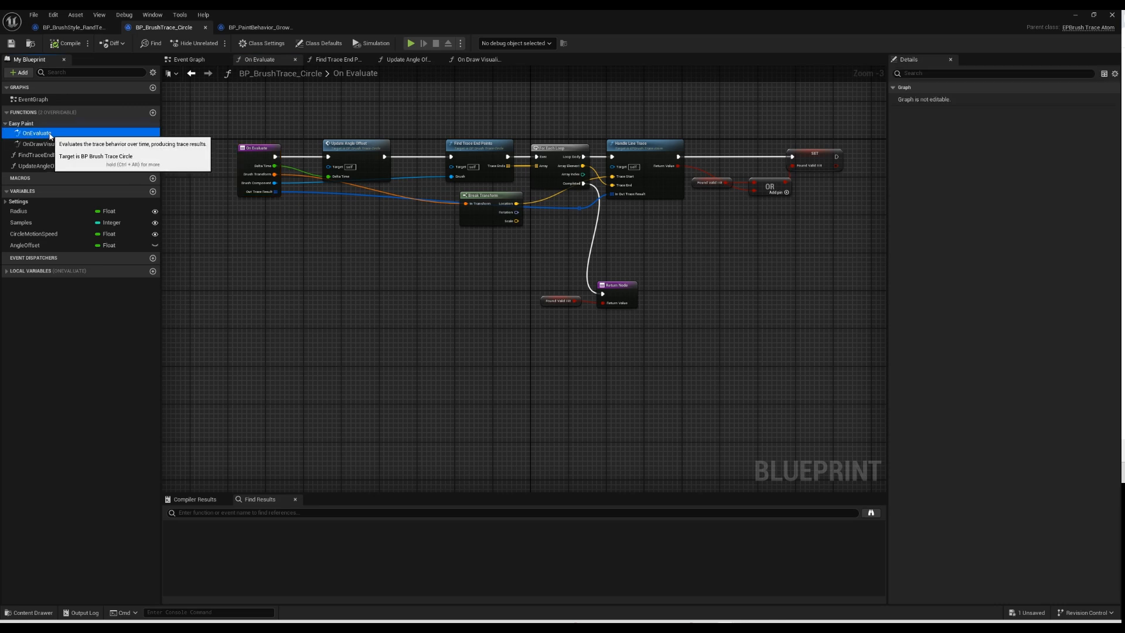
right_drag(352, 248, 324, 274)
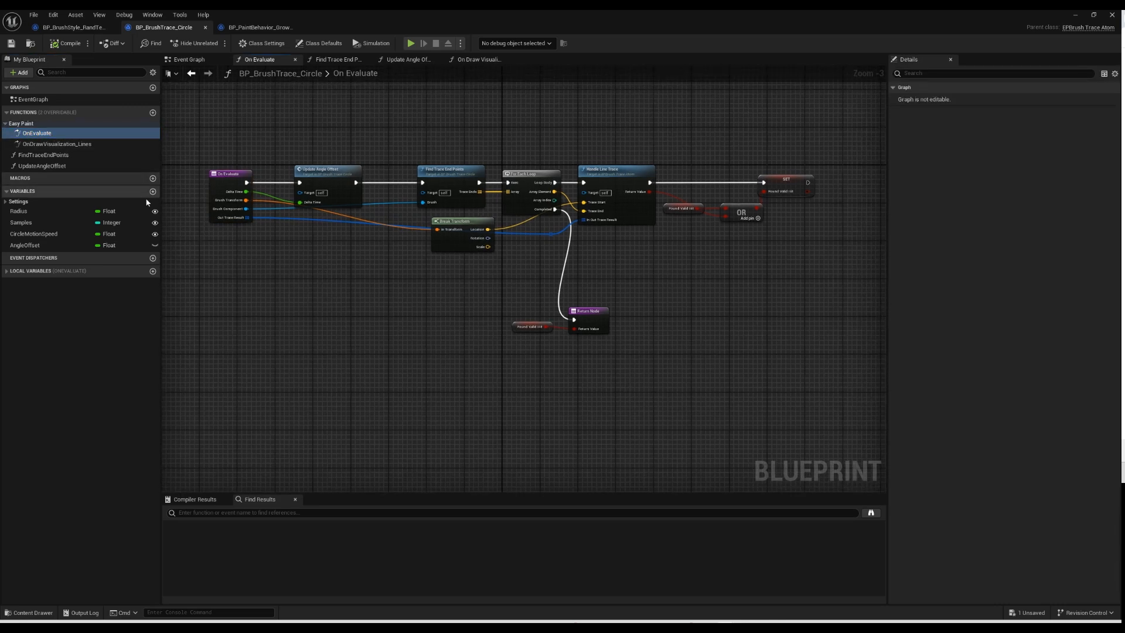
- Examine the Update Angle Offset function called in On Evaluate, and return to the On Evaluate graph
click(338, 174)
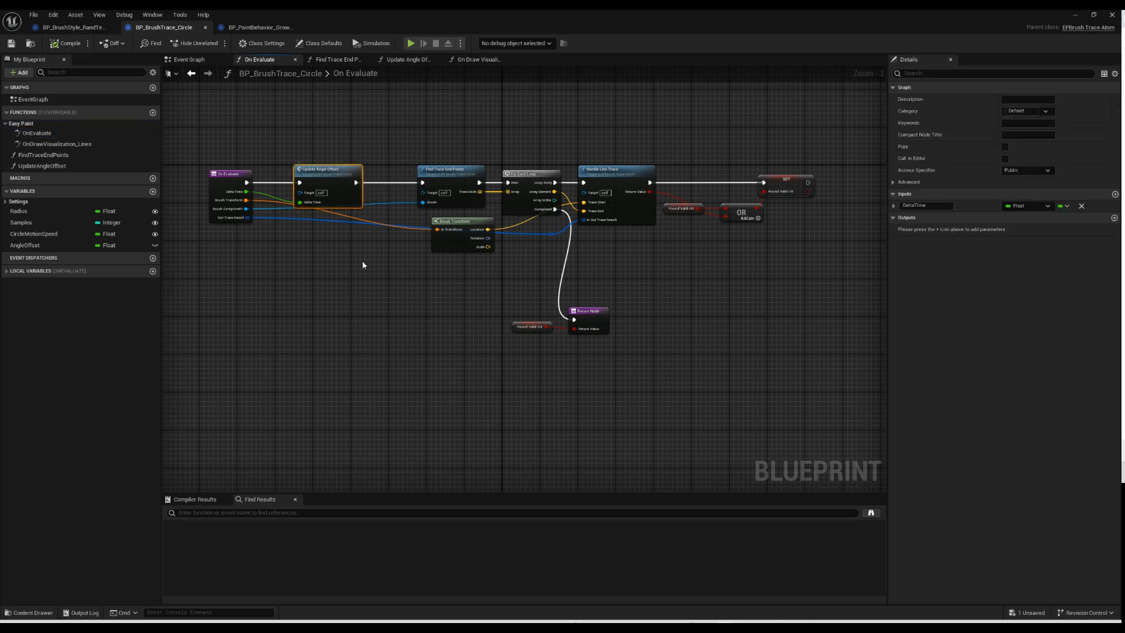
double_click(338, 174)
right_drag(374, 253, 485, 210)
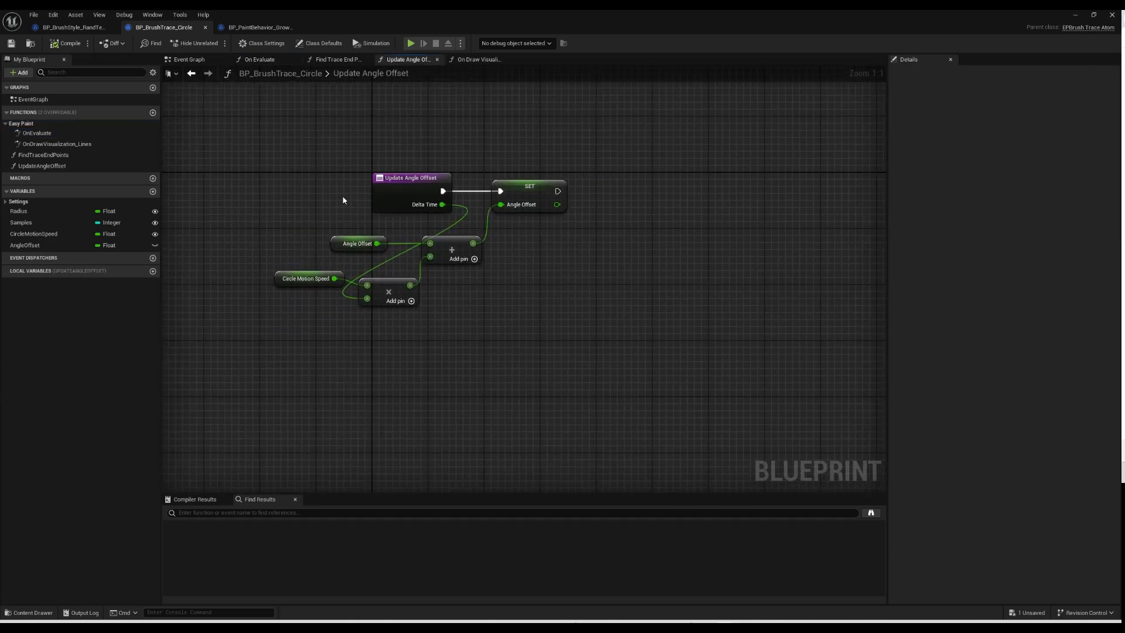
key(alt+Left)
- Open the Find Trace End Points function and examine its graph, including the Return Node and the Trace End Locations it outputs
mouse_move(437, 162)
right_down()
mouse_move(398, 126)
mouse_move(404, 150)
right_up()
click(405, 138)
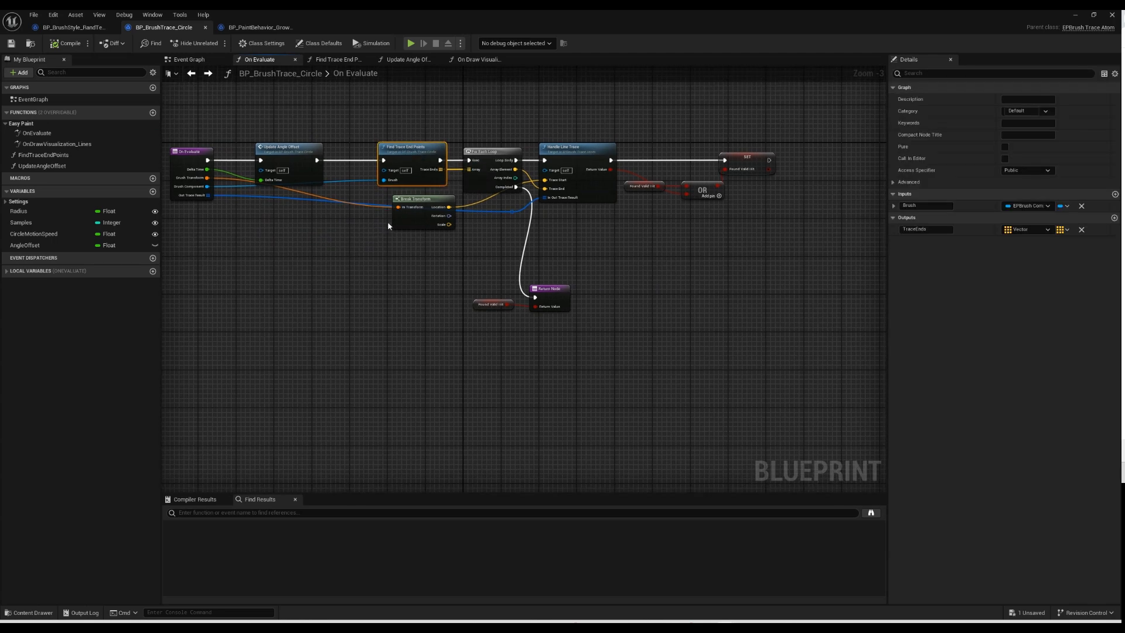
double_click(419, 154)
right_drag(452, 220, 432, 225)
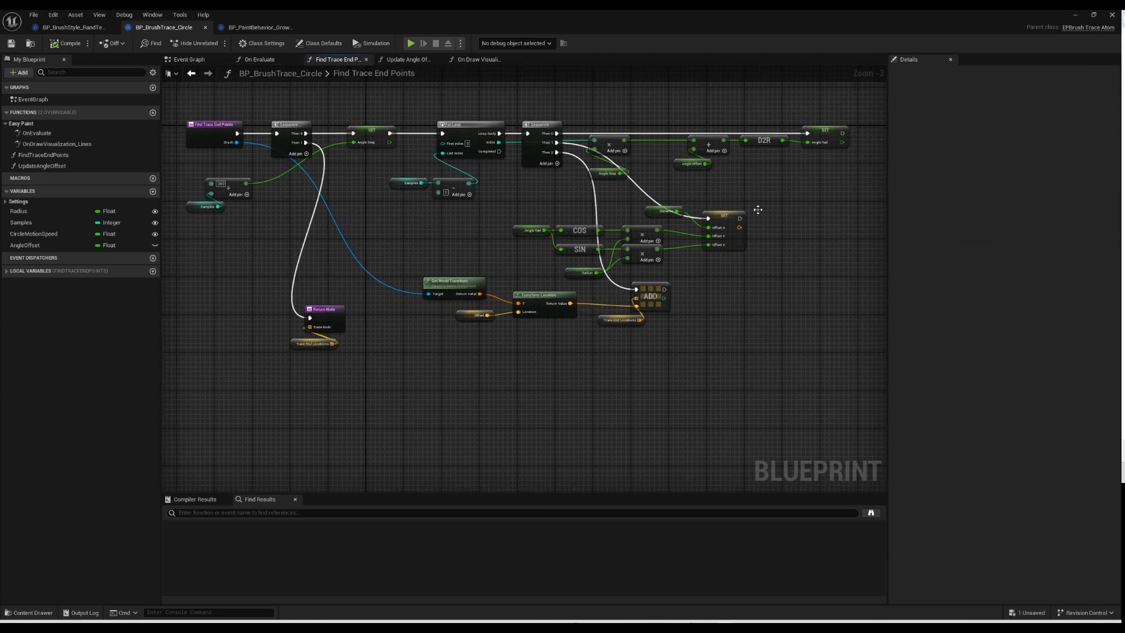
right_drag(625, 354, 622, 324)
drag(250, 305, 340, 339)
right_drag(339, 338, 398, 346)
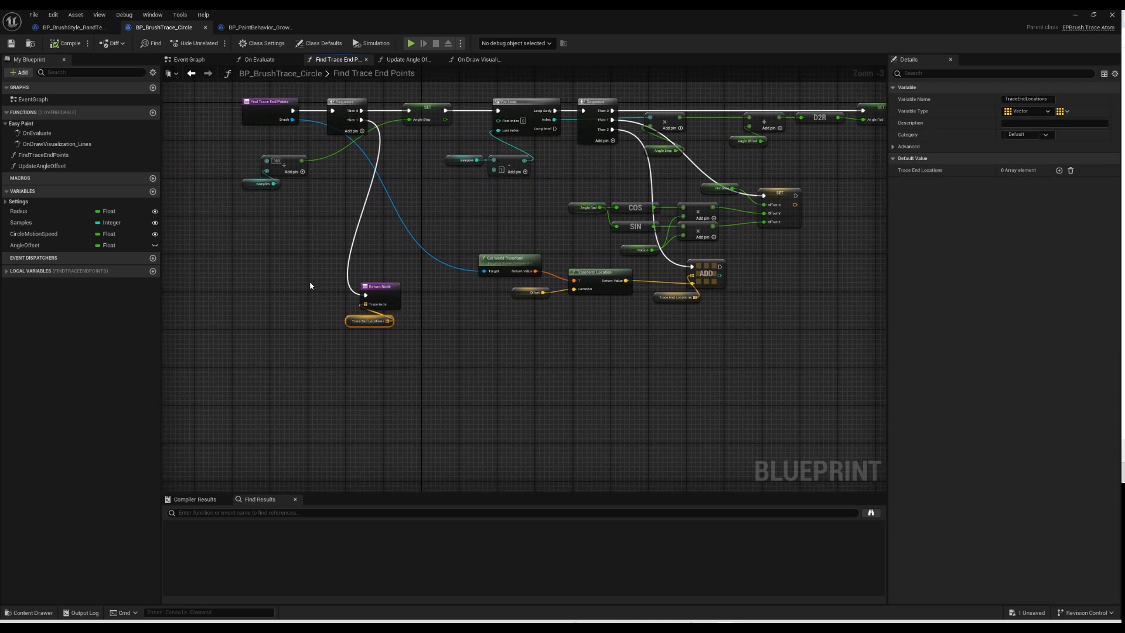
drag(309, 281, 423, 353)
right_drag(403, 355, 402, 378)
scroll(360, 358, up, 2)
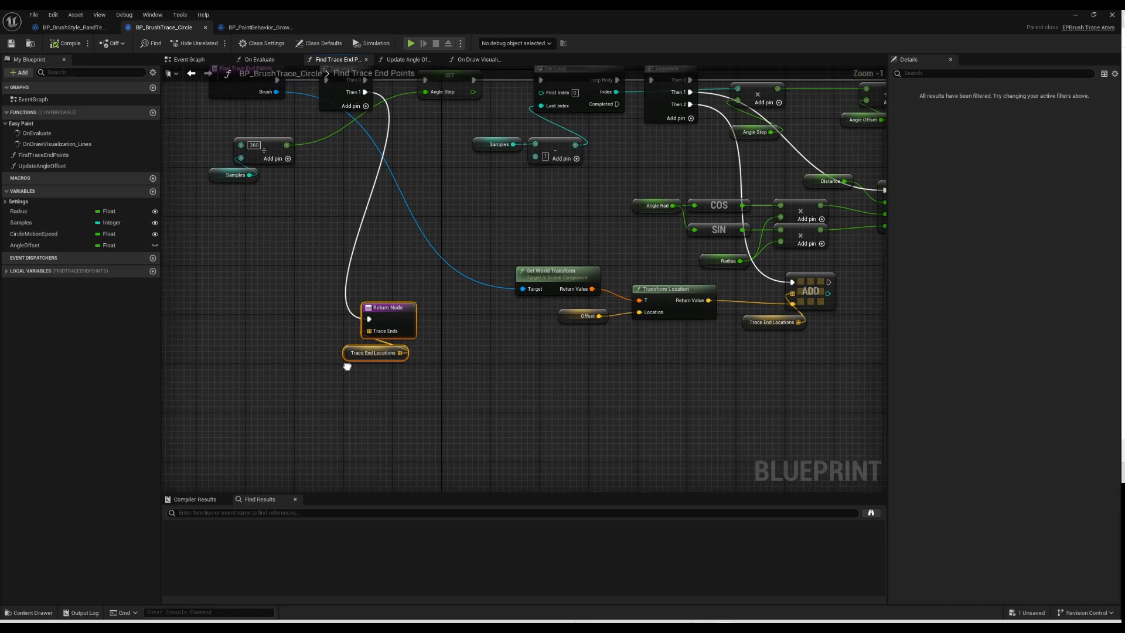
- Back in On Evaluate, examine the Found Valid Hit return value and the Handle Line Trace node's In Out Trace Result input
click(260, 59)
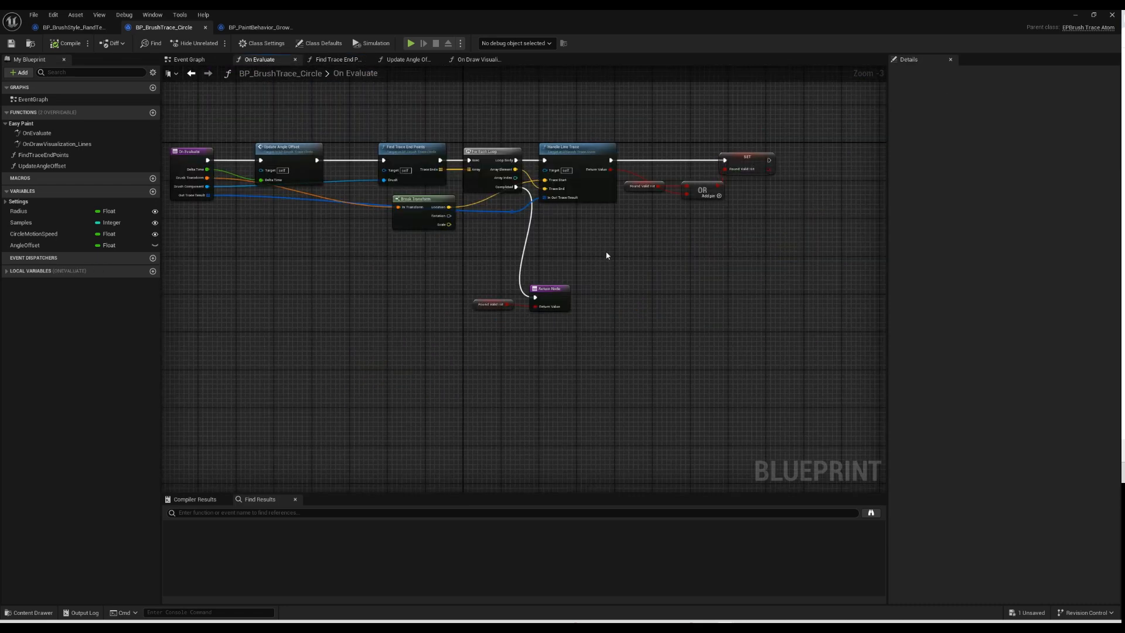
right_drag(485, 266, 525, 256)
drag(523, 304, 531, 309)
scroll(548, 307, up, 2)
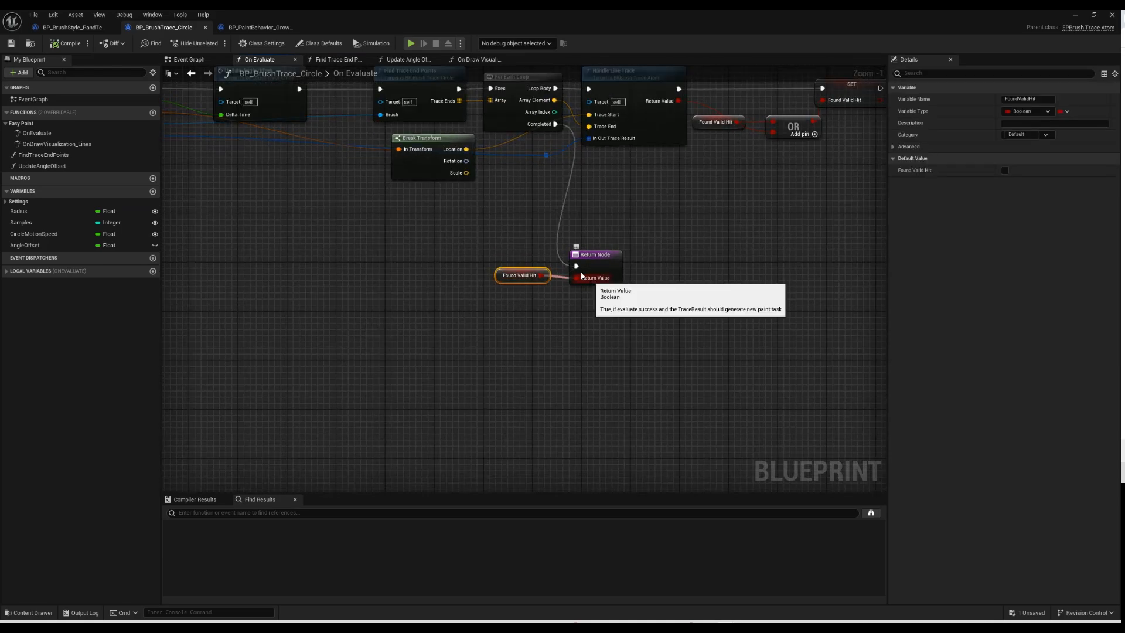
right_drag(529, 209, 524, 269)
scroll(525, 269, down, 1)
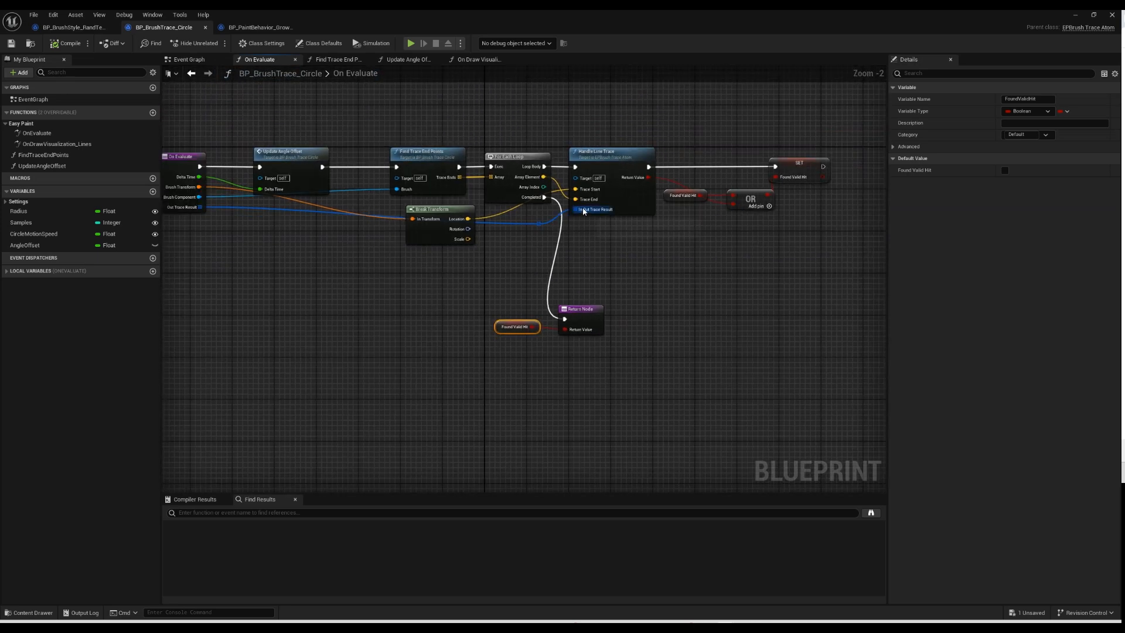
click(593, 160)
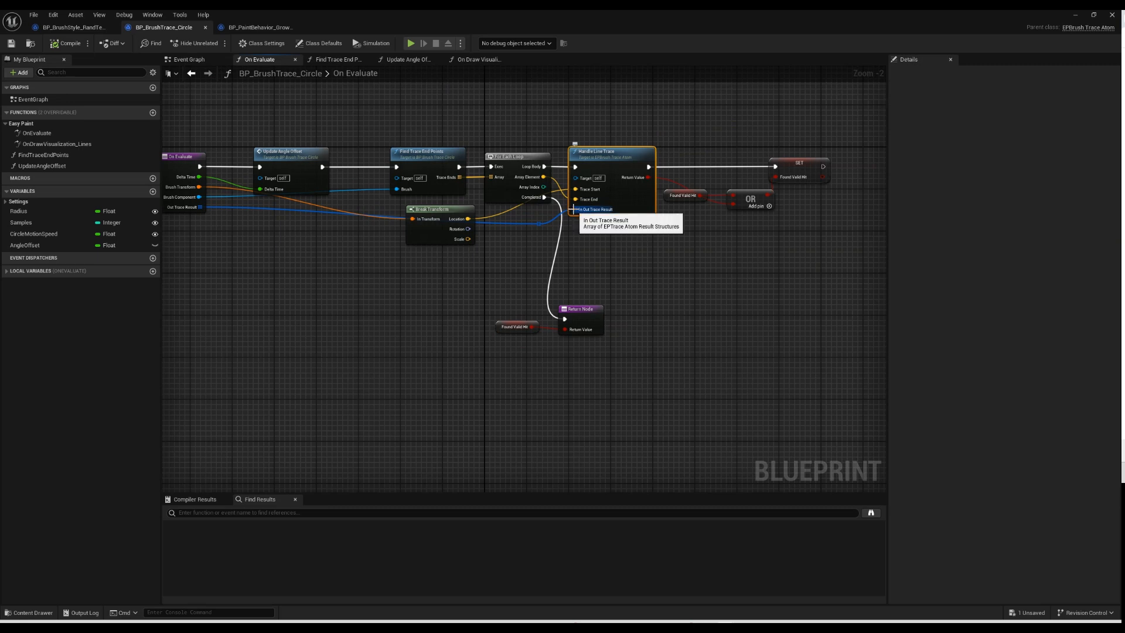
right_drag(366, 281, 404, 267)
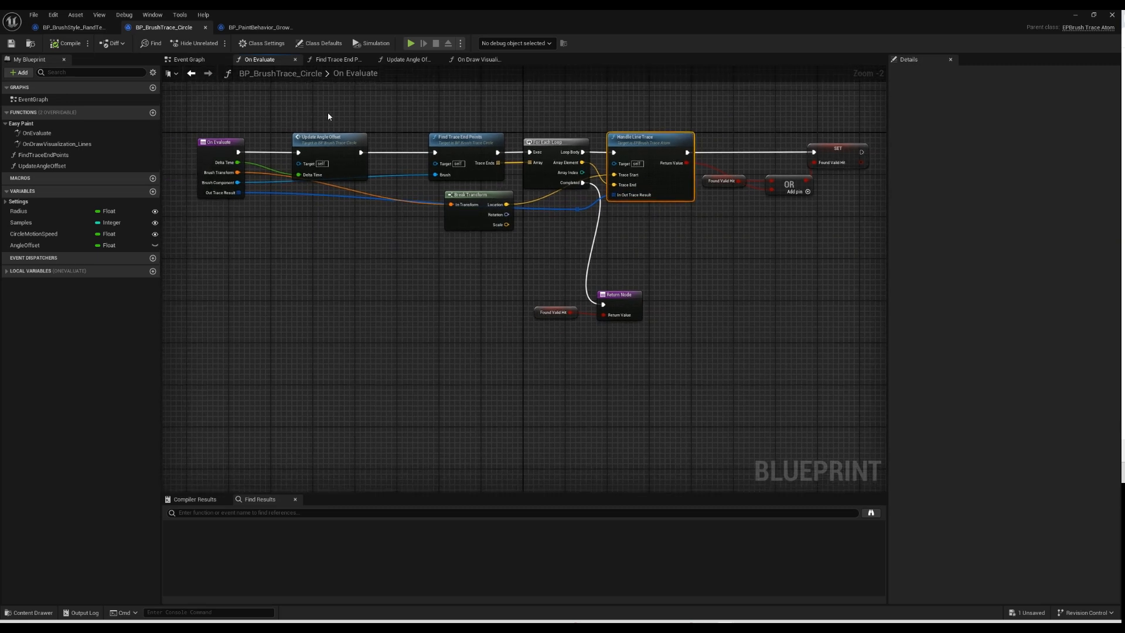
- Open the OnDrawVisualization_Lines function and examine how it uses Find Trace End Points to build the debug lines
double_click(57, 144)
right_drag(342, 211, 388, 245)
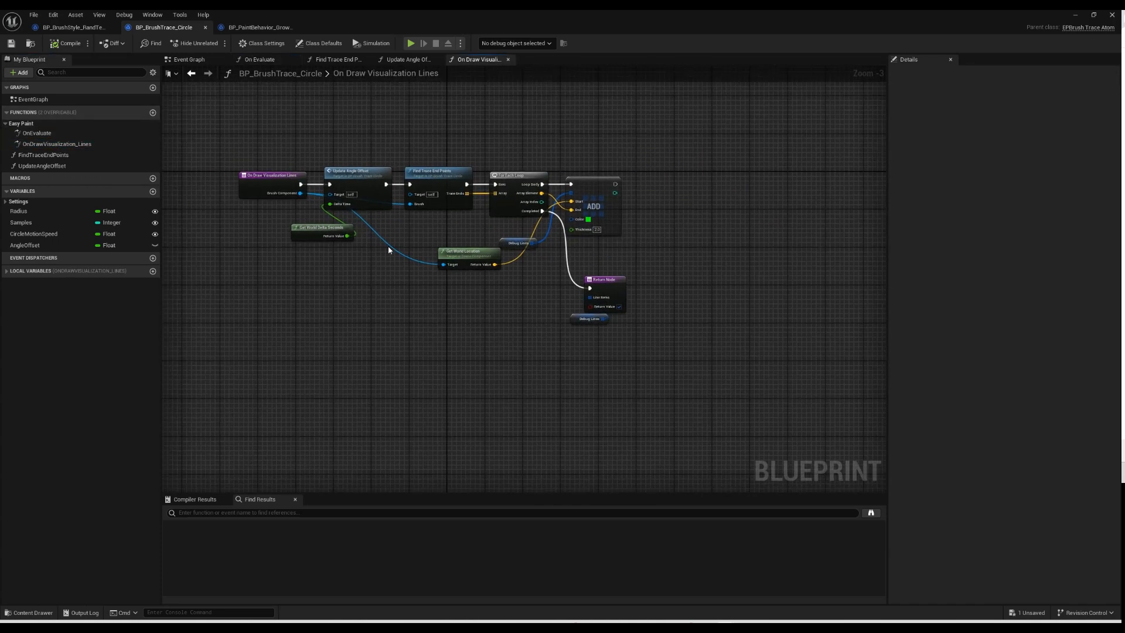
scroll(388, 245, up, 1)
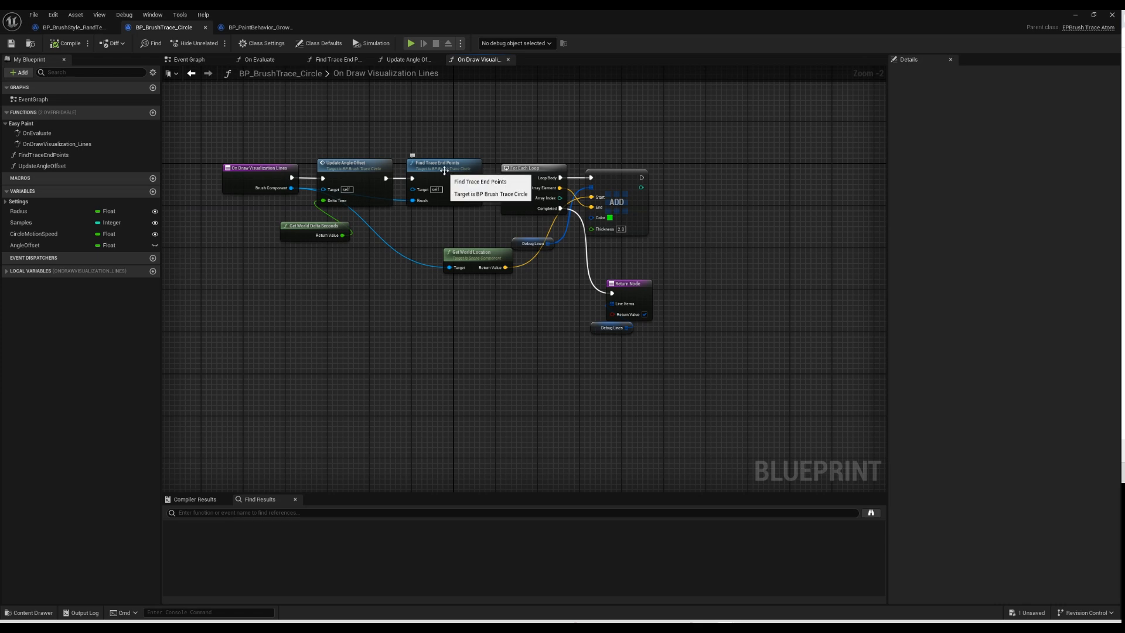
click(440, 199)
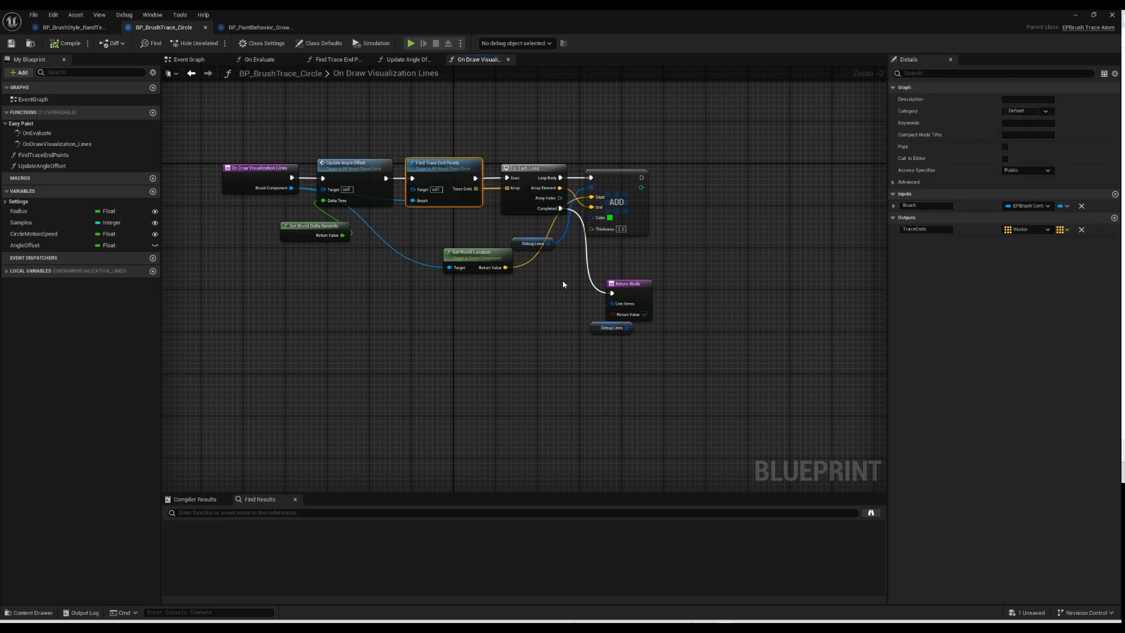
right_drag(376, 249, 410, 254)
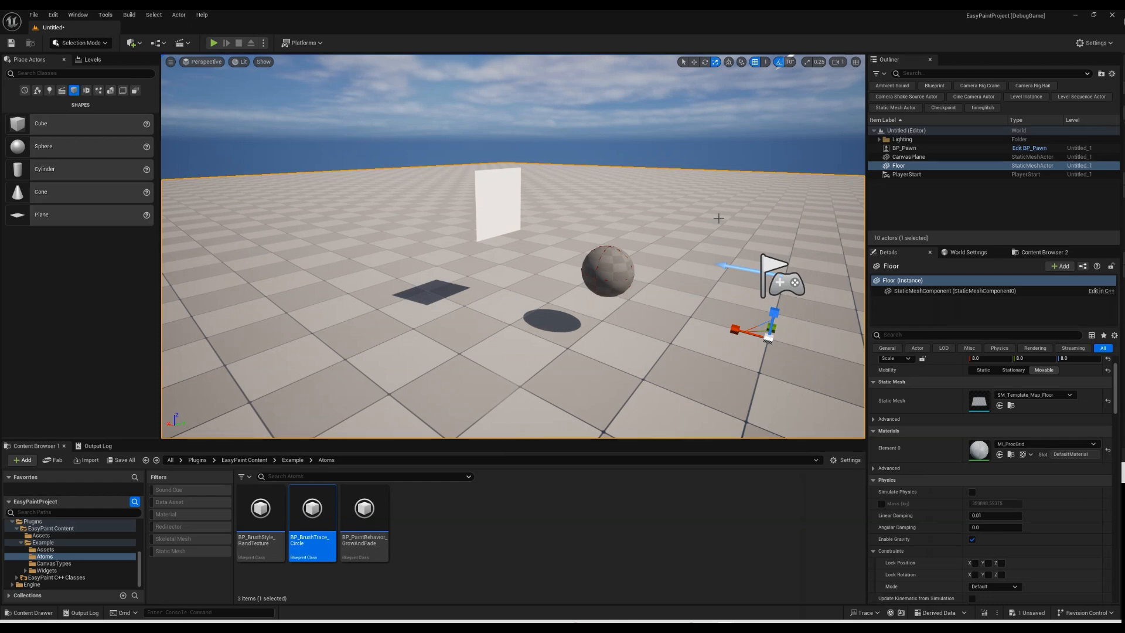
- In the level, set the Brush Trace Atom of BP_Pawn's EPBrush component to BP_BrushTrace_Circle and review its settings
click(612, 268)
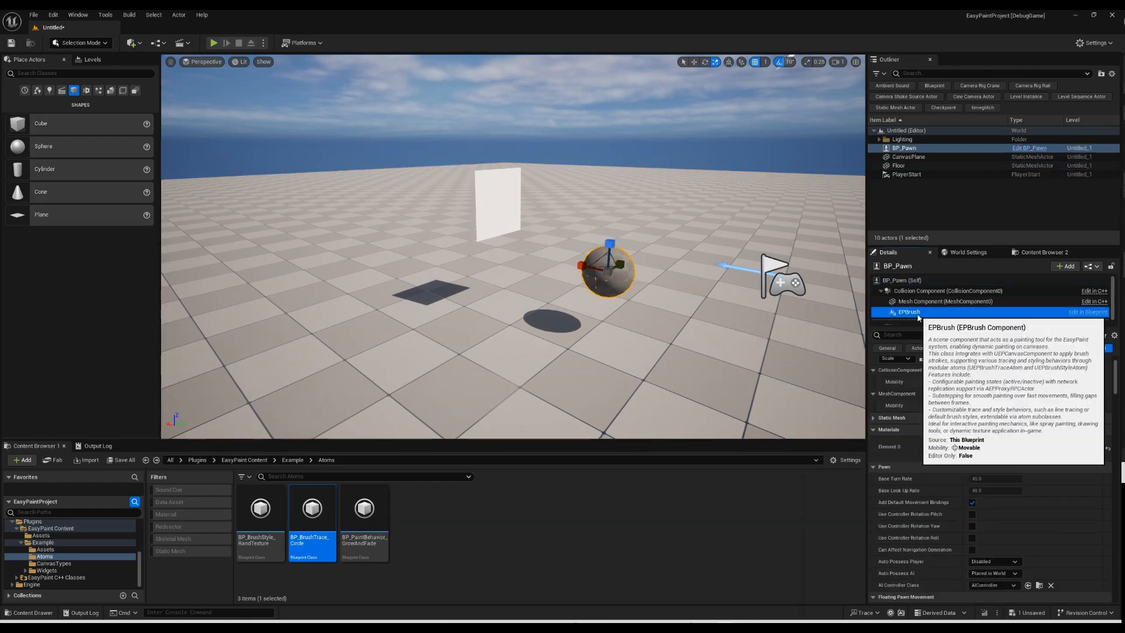
click(907, 312)
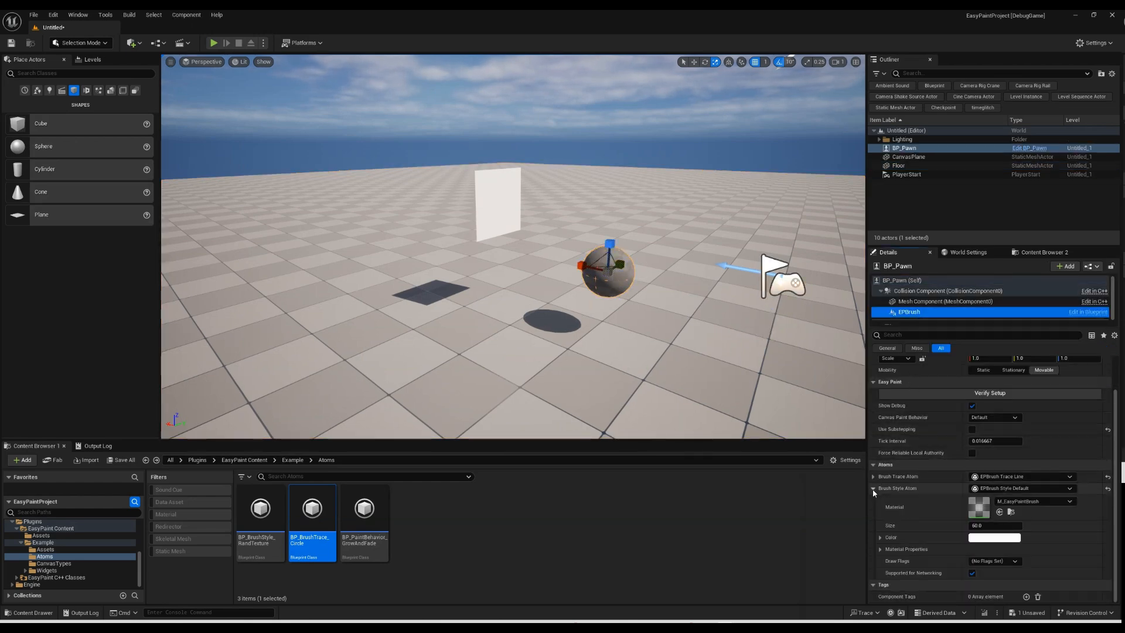
click(900, 488)
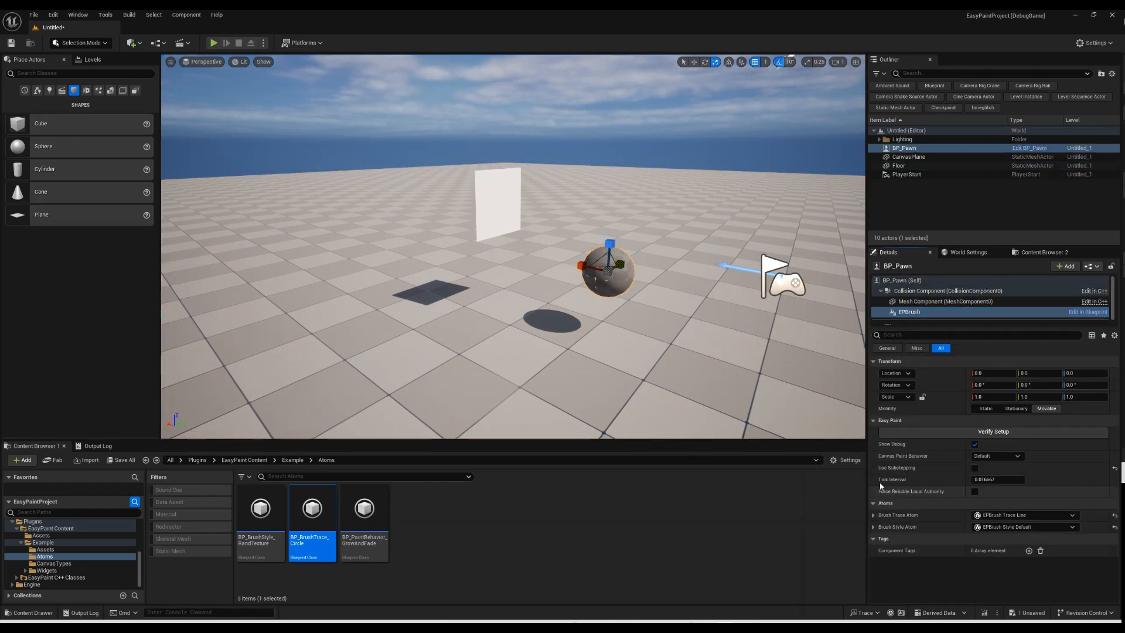
click(873, 515)
click(1003, 516)
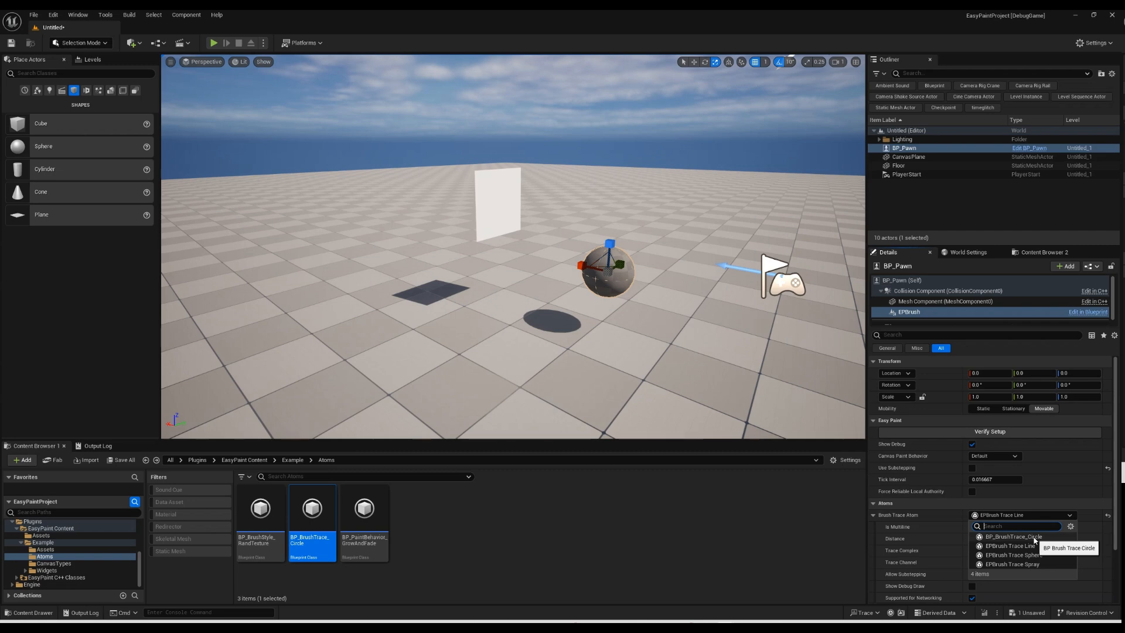
click(1035, 537)
scroll(929, 532, down, 2)
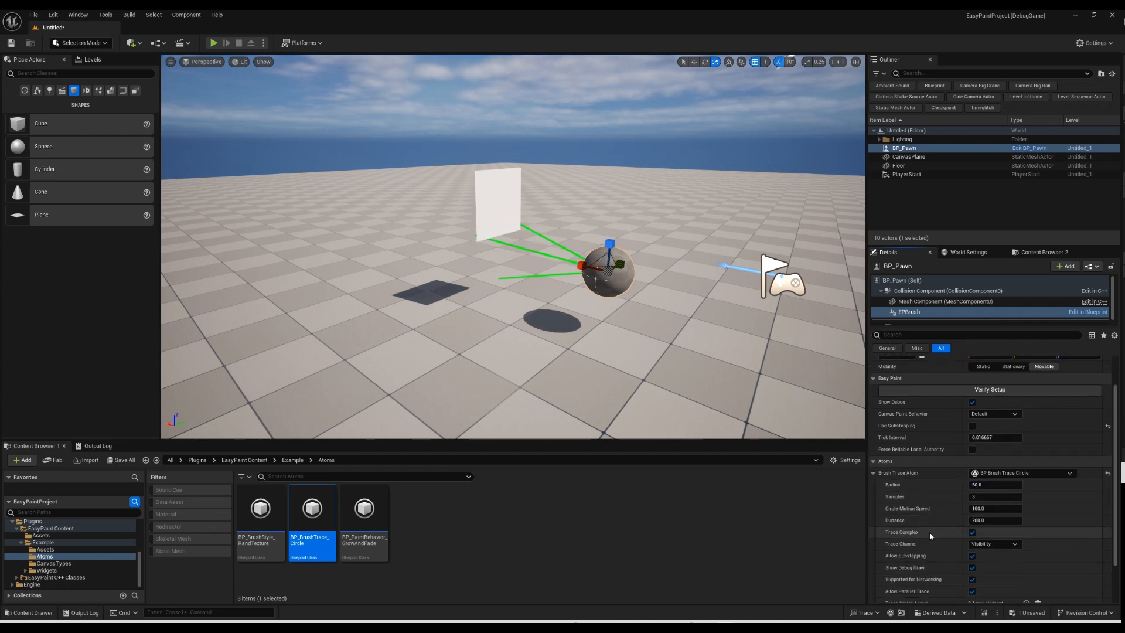
scroll(934, 520, down, 1)
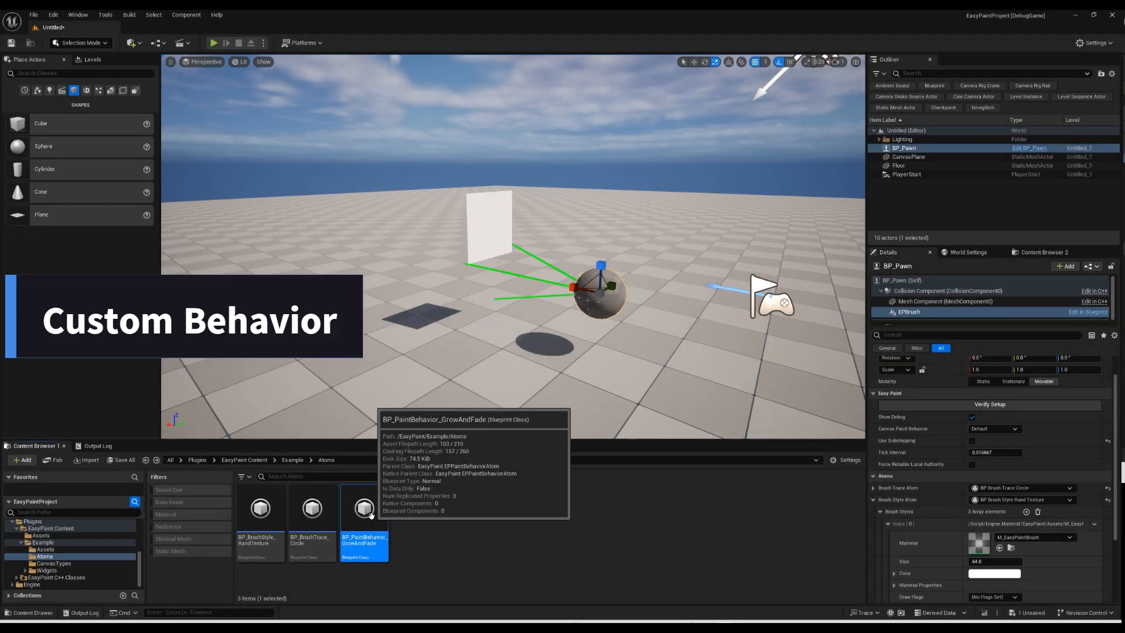
- Open the BP_PaintBehavior_GrowAndFade blueprint and review its OnEvaluateCoreParams function and the other functions it can override
double_click(365, 508)
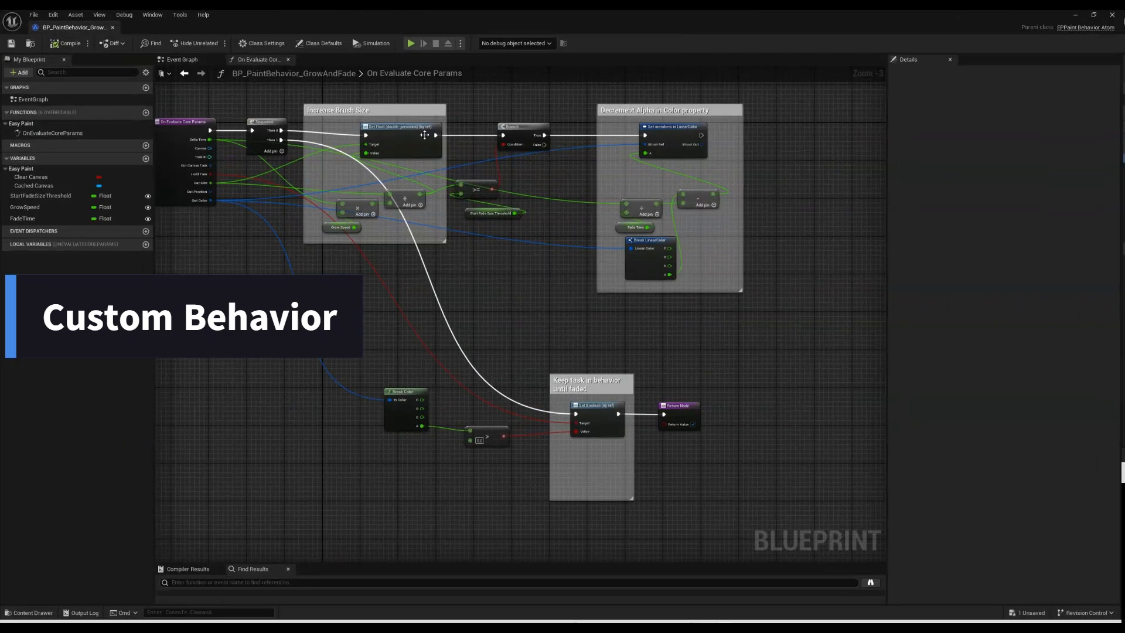
right_drag(278, 326, 372, 377)
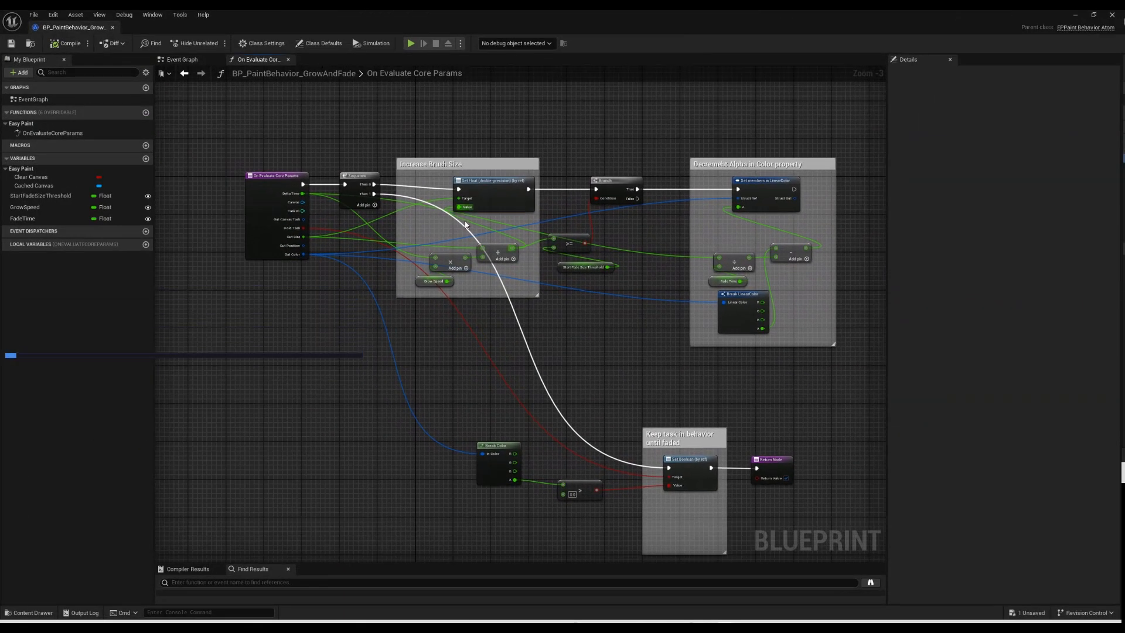
scroll(383, 250, up, 1)
click(185, 60)
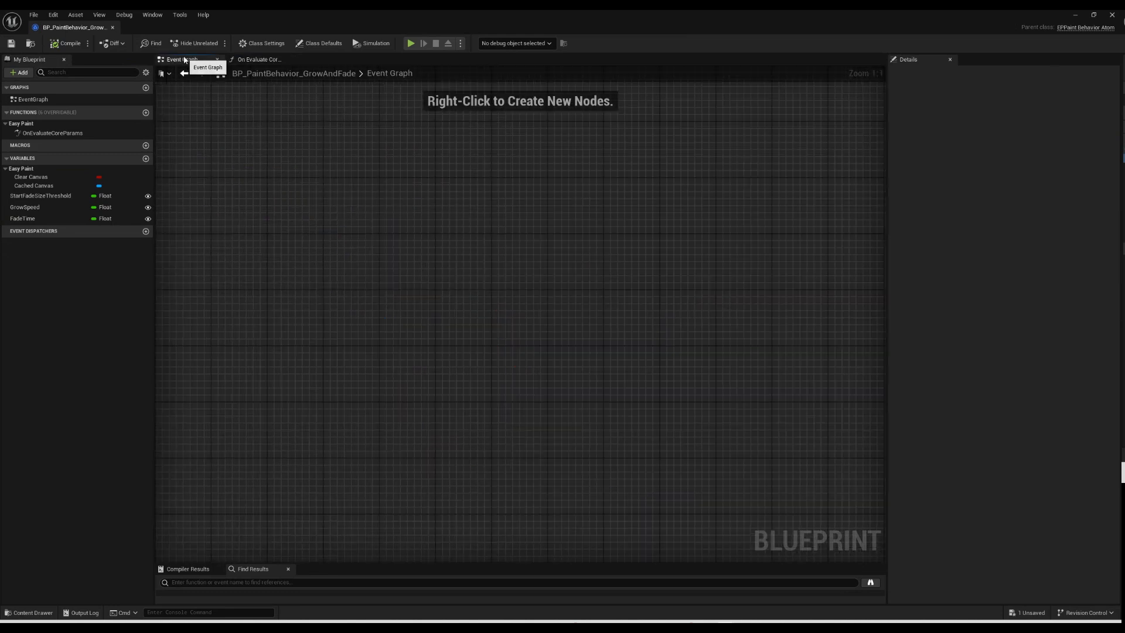
click(48, 134)
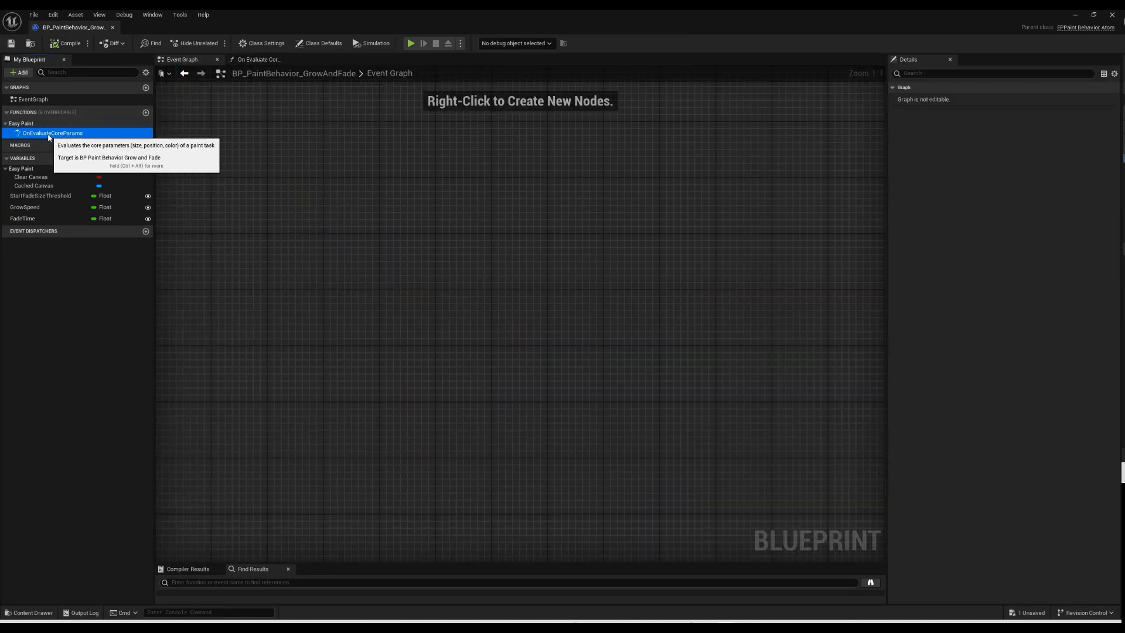
click(132, 114)
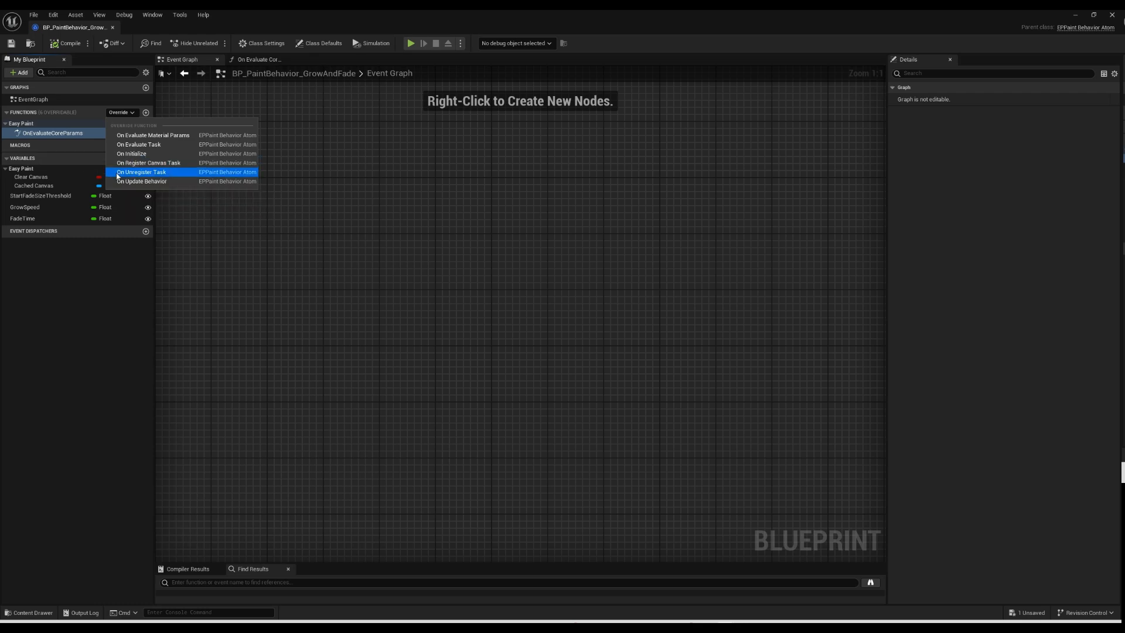
click(63, 134)
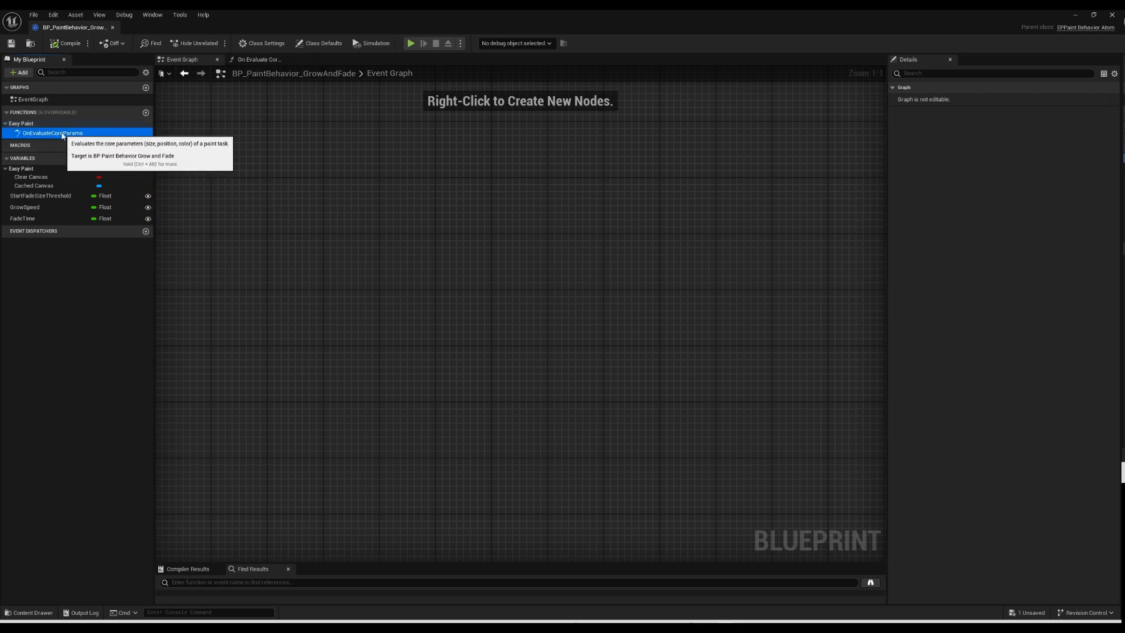
- Open OnEvaluateCoreParams and examine how it increases the brush size and compares it with Start Fade Size Threshold
double_click(63, 133)
right_drag(479, 381, 479, 386)
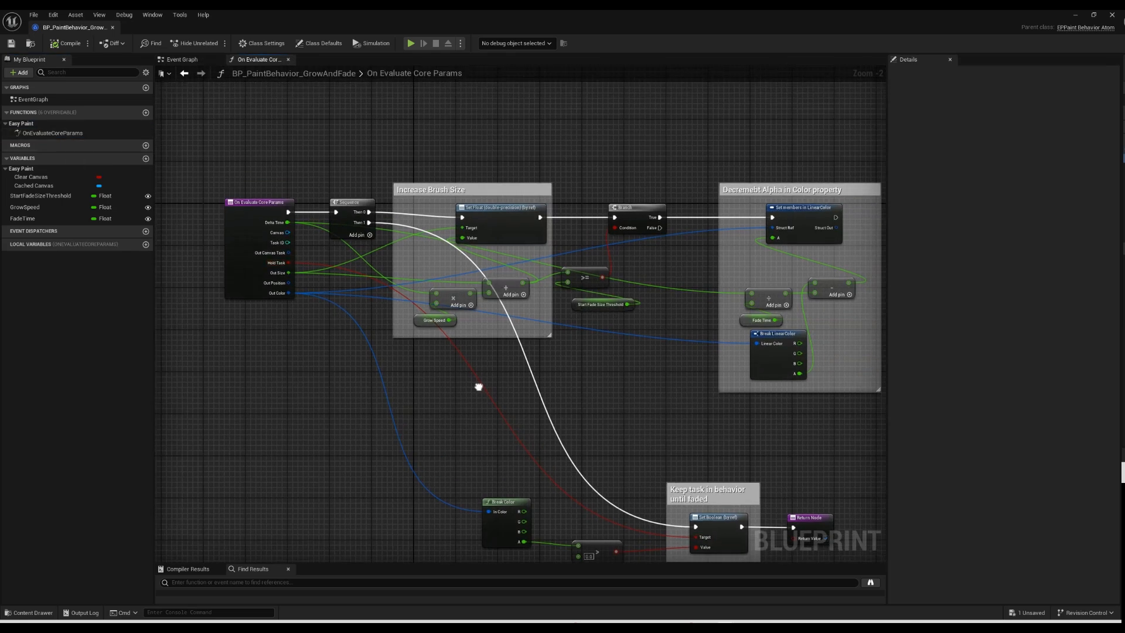
right_drag(357, 299, 310, 285)
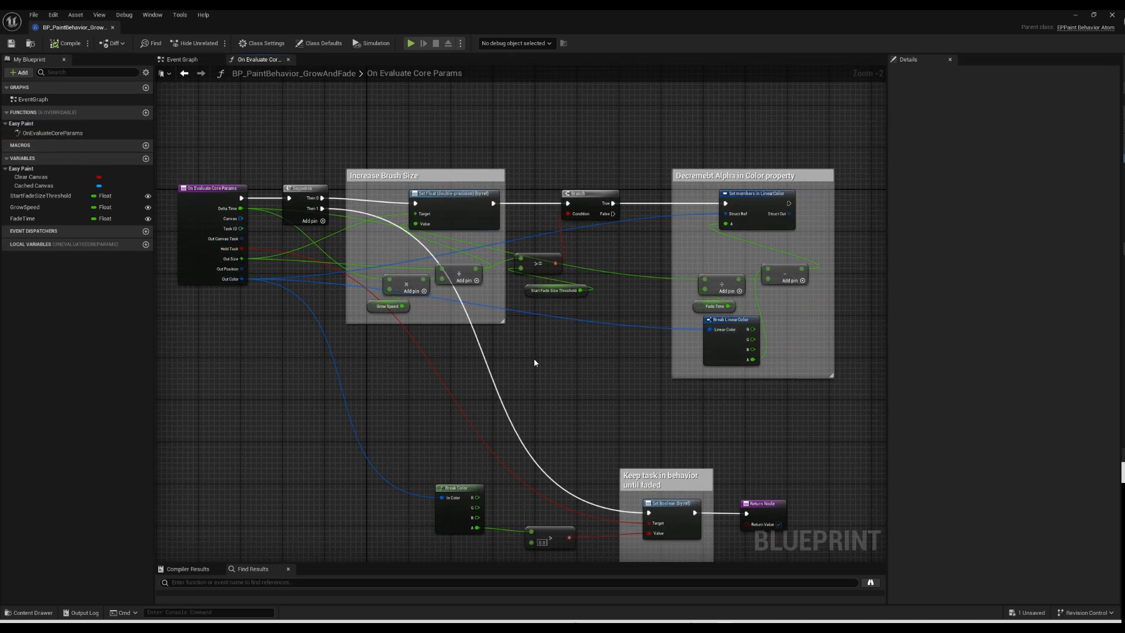
scroll(324, 274, up, 1)
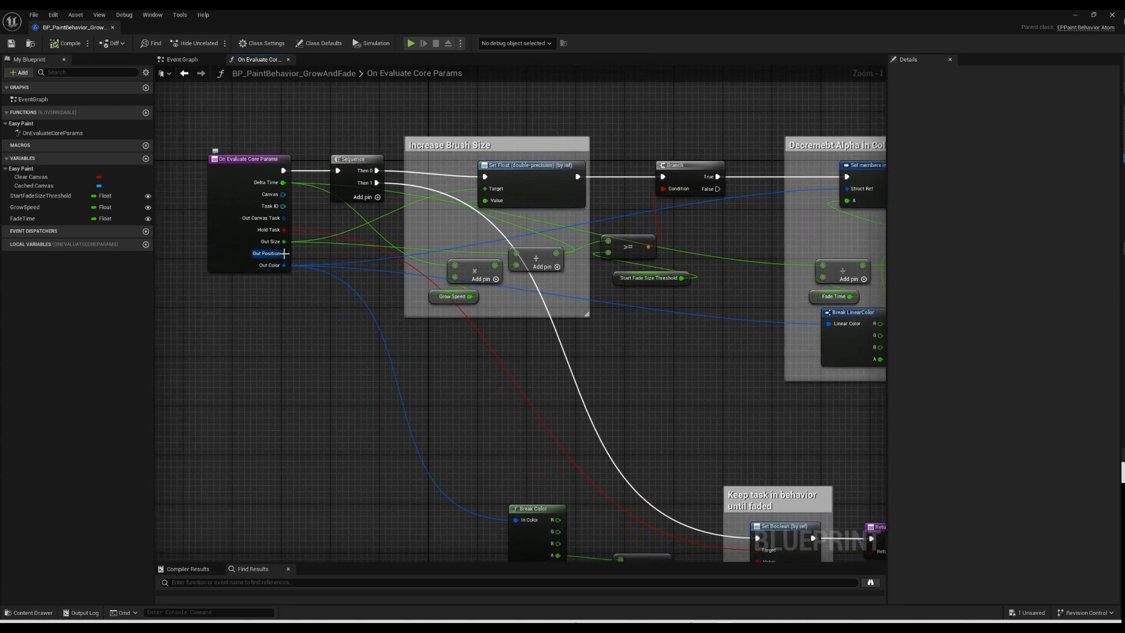
click(536, 178)
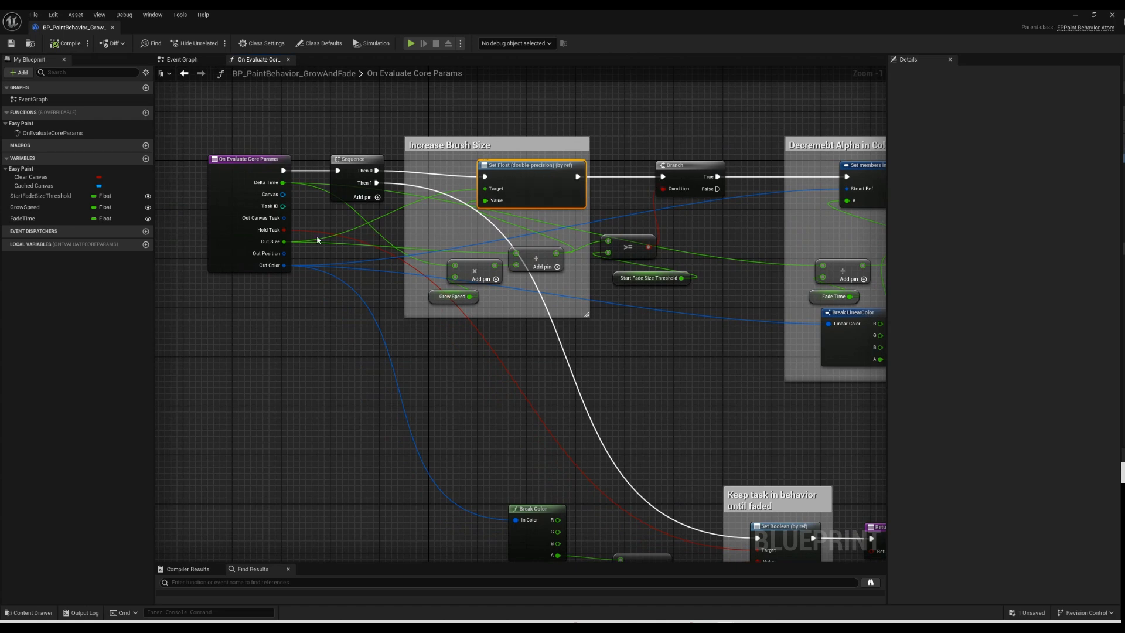
right_drag(620, 358, 526, 308)
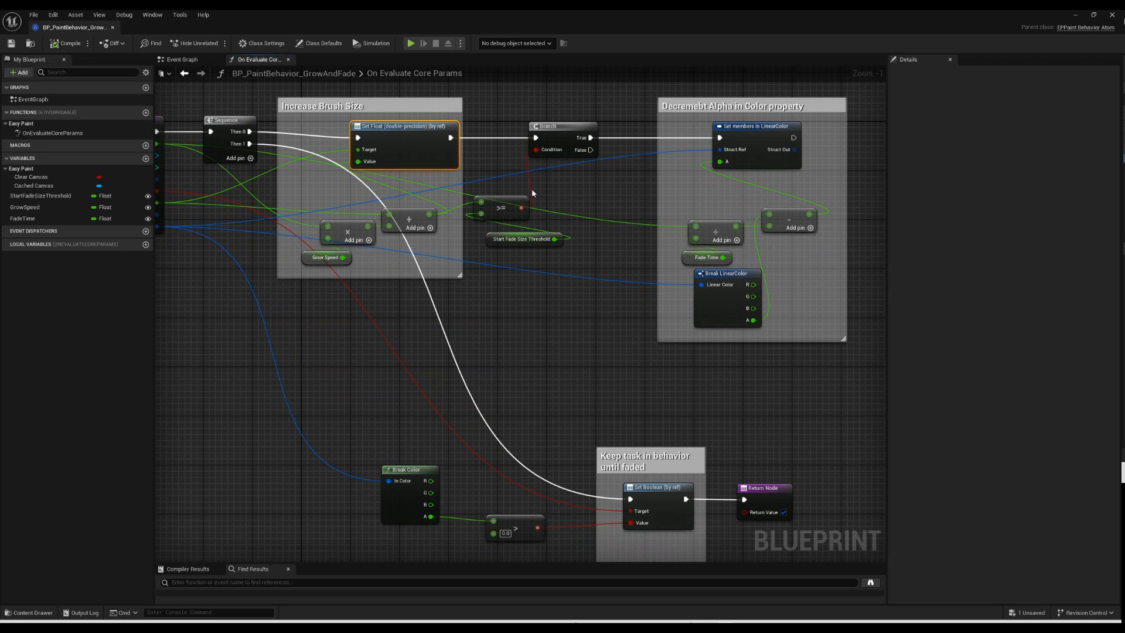
right_drag(583, 256, 529, 239)
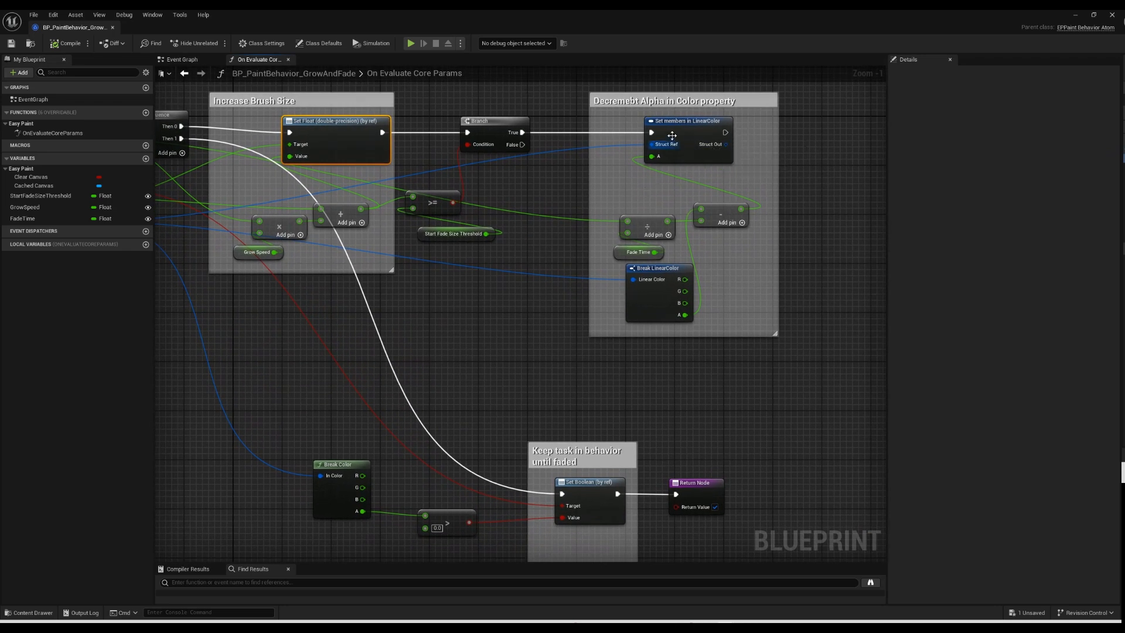
- Examine the nodes that decrement the color's alpha and keep the task until faded, and close the blueprint
click(703, 146)
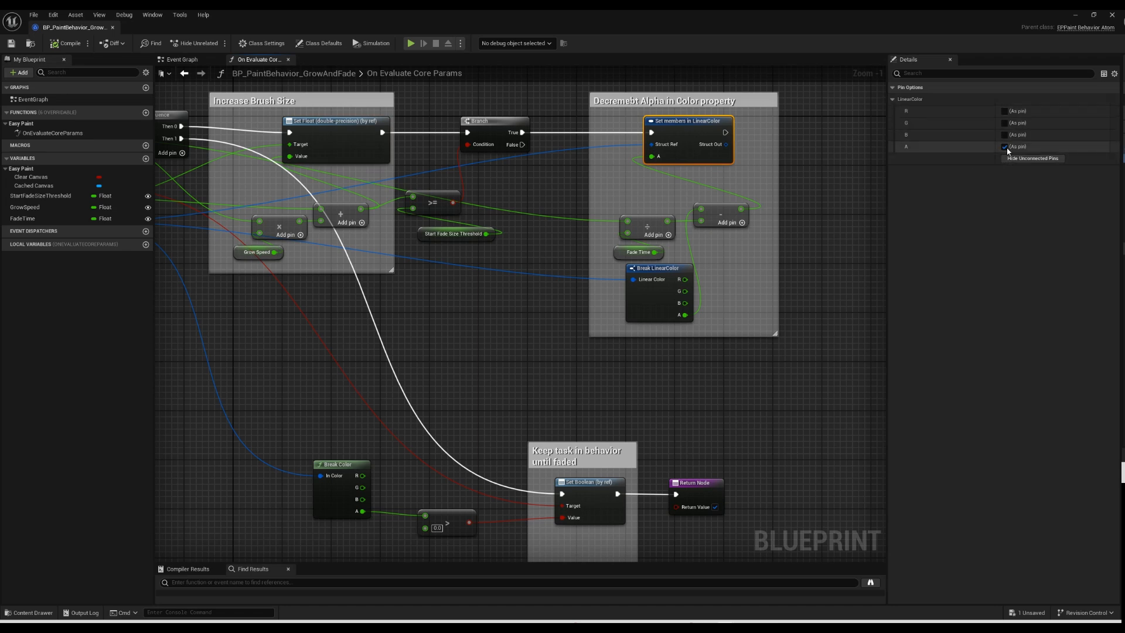
right_drag(265, 339, 340, 239)
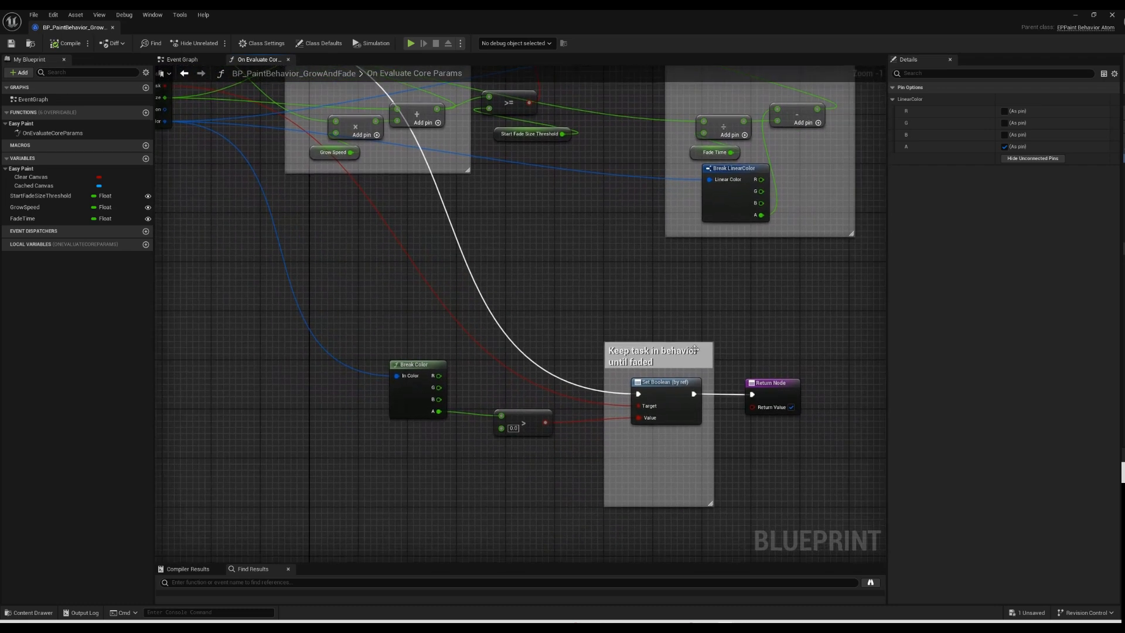
click(668, 411)
right_drag(744, 433, 718, 384)
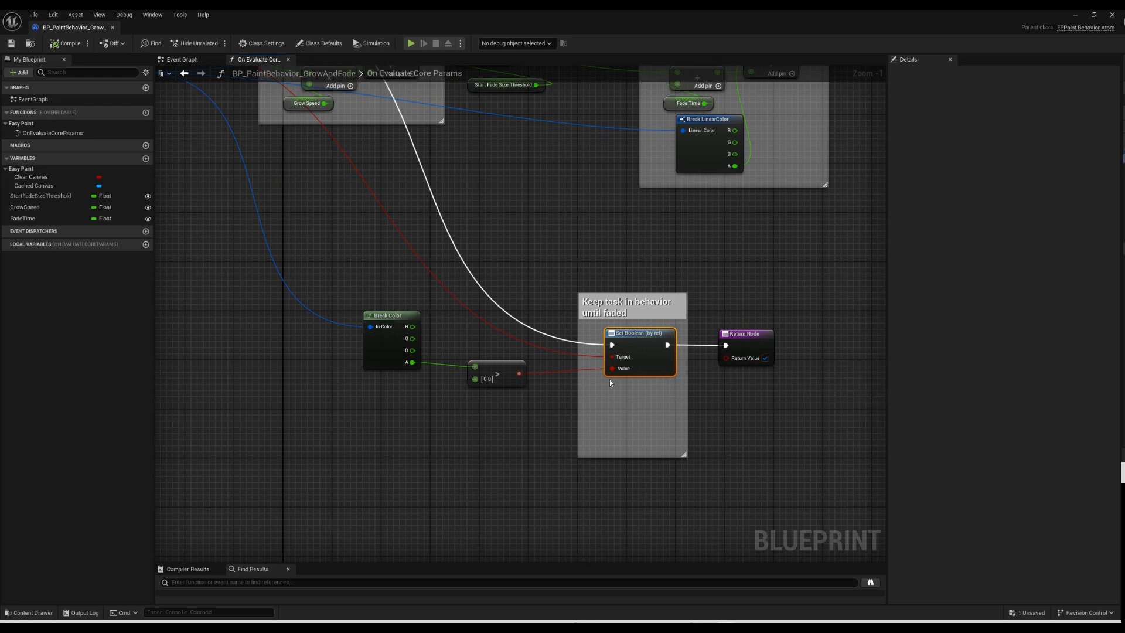
right_drag(544, 260, 591, 313)
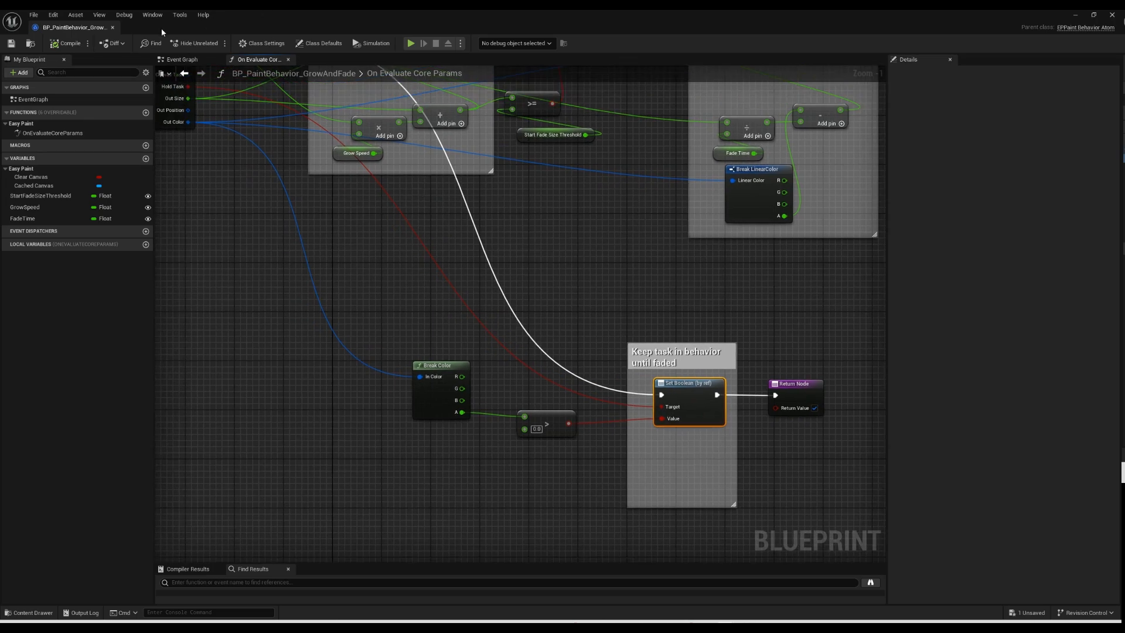
click(112, 28)
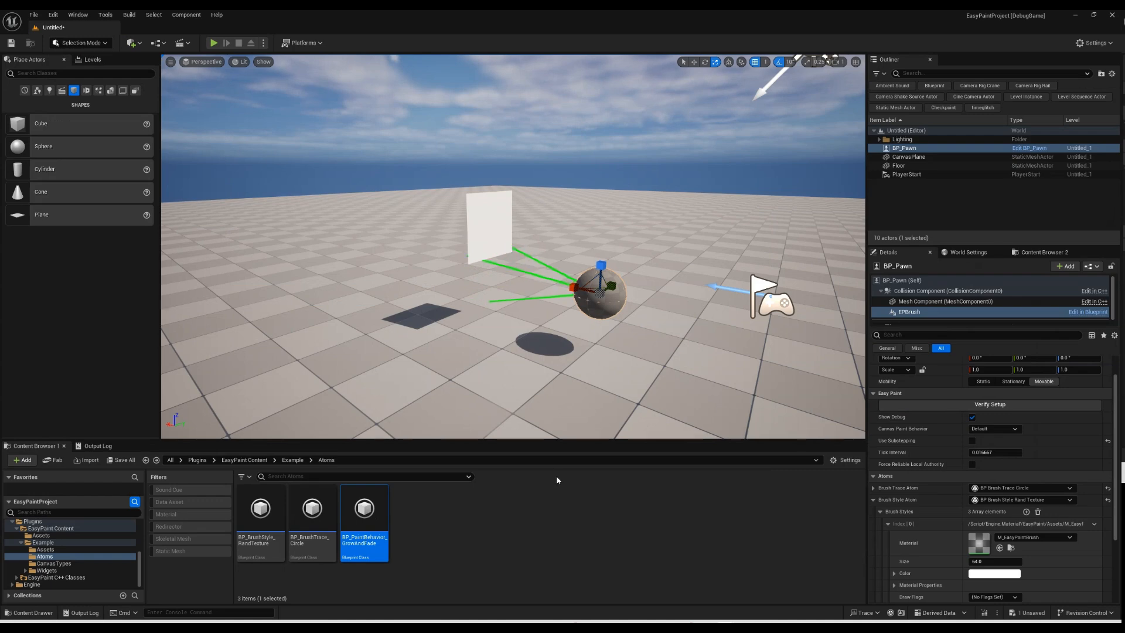
- On CanvasPlane's EPCanvas component, set the Default paint behavior to BP_PaintBehavior_GrowAndFade and review its parameters
click(495, 226)
click(912, 301)
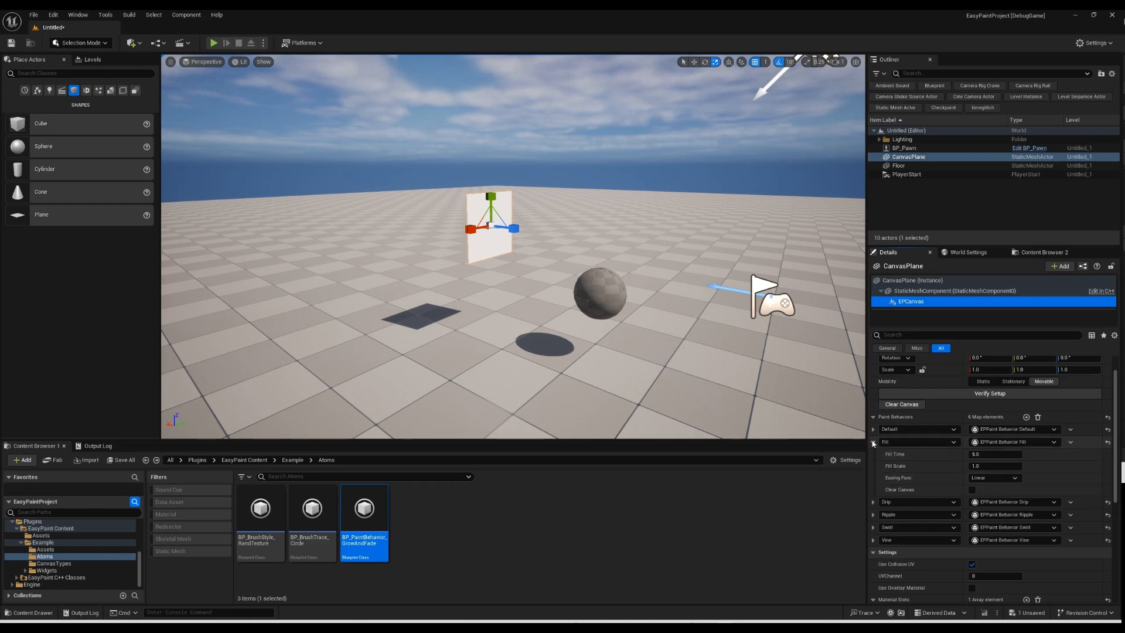
click(873, 443)
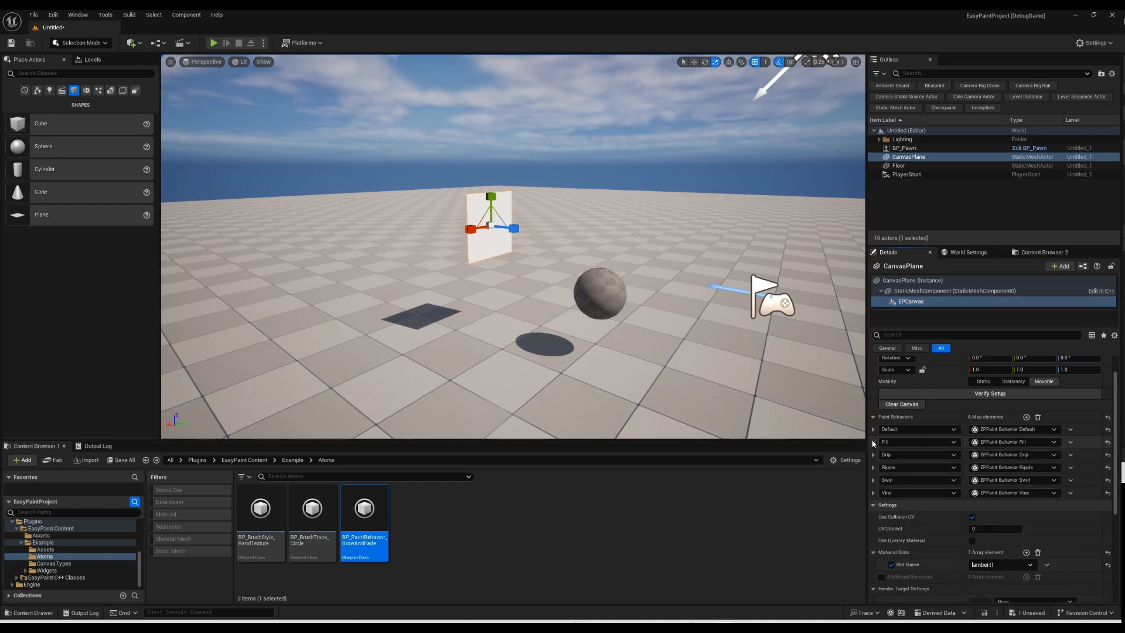
click(1034, 430)
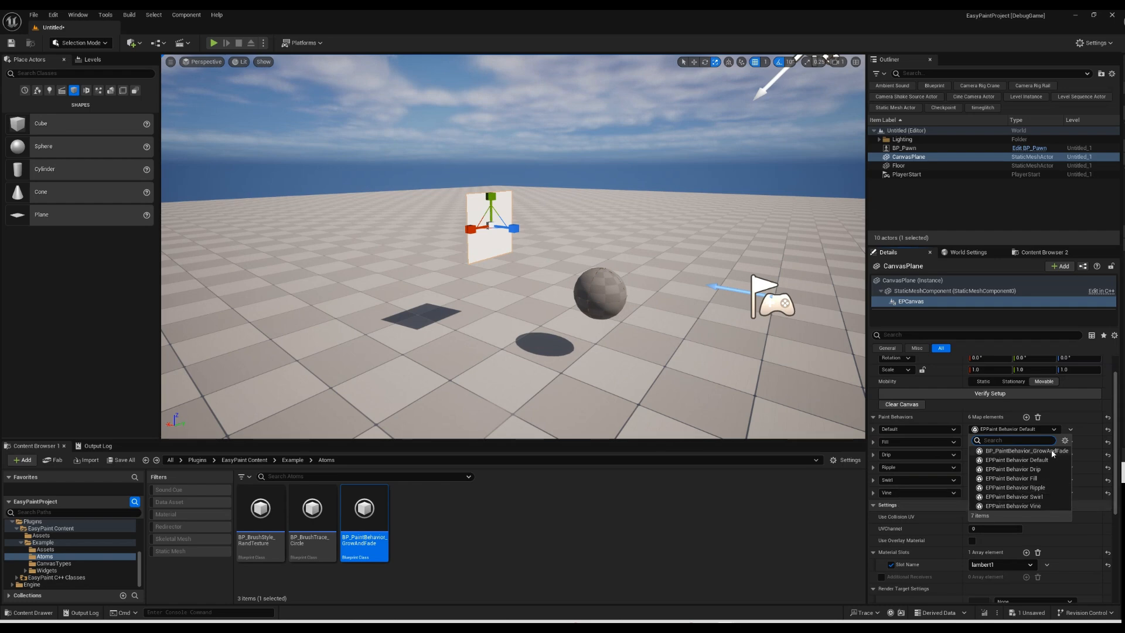
click(1016, 453)
click(873, 429)
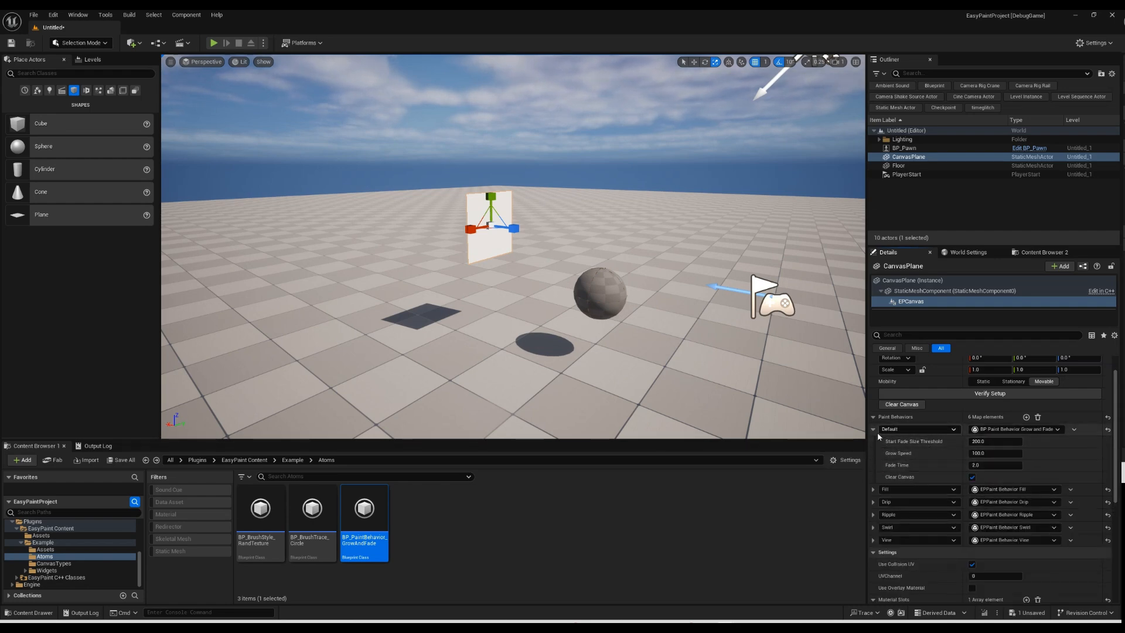
click(873, 429)
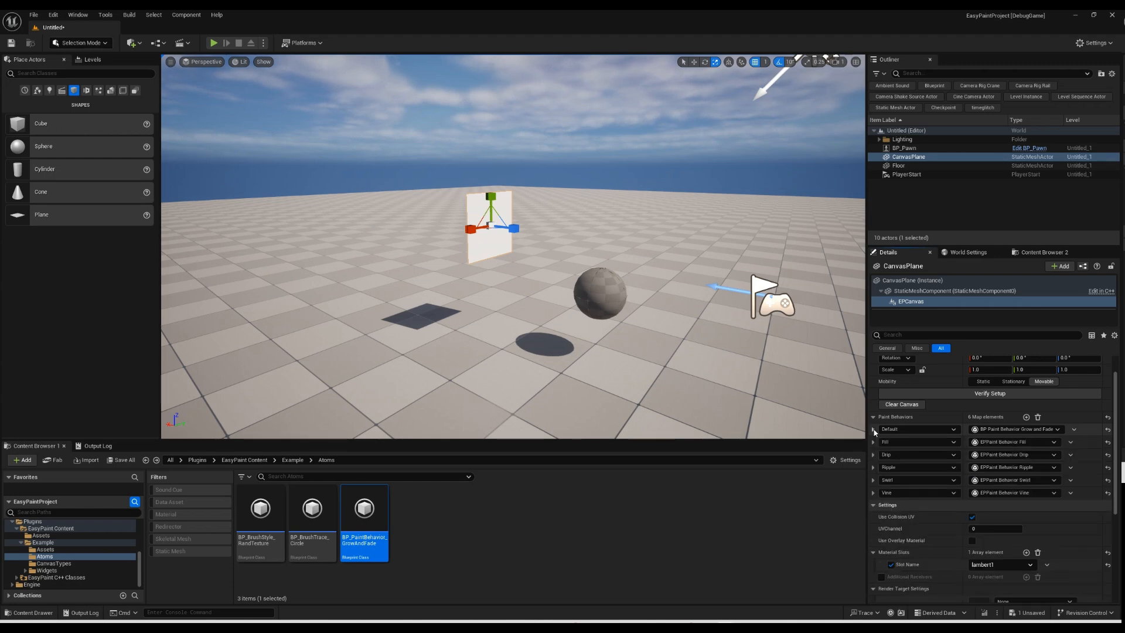
- Play the level and paint on the canvas plane to test the grow-and-fade behavior
click(214, 43)
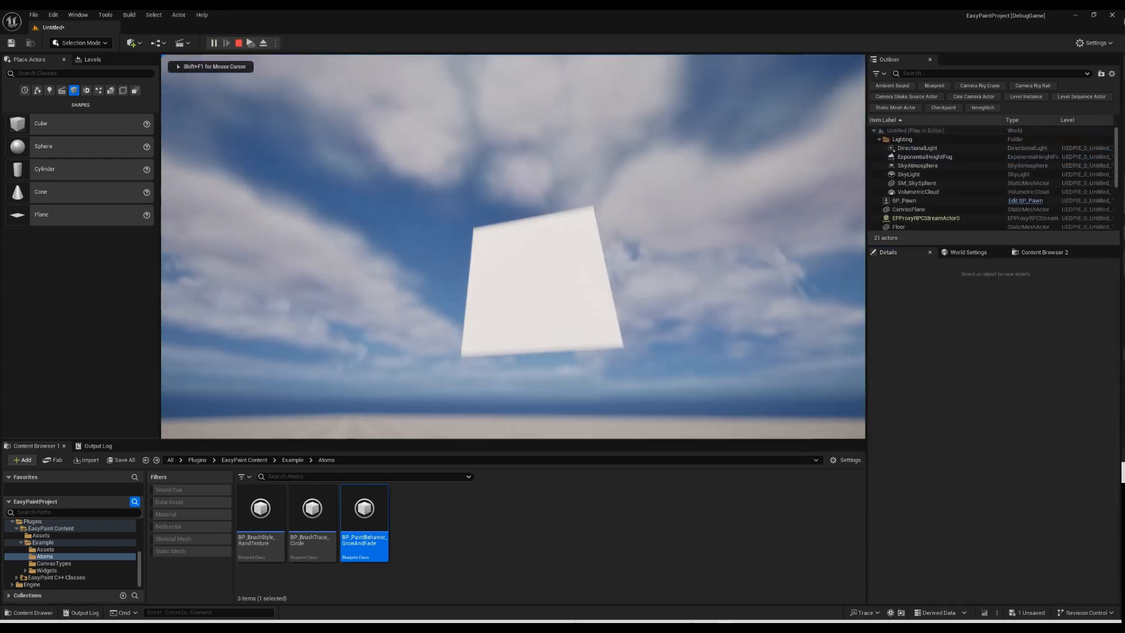
key(w)
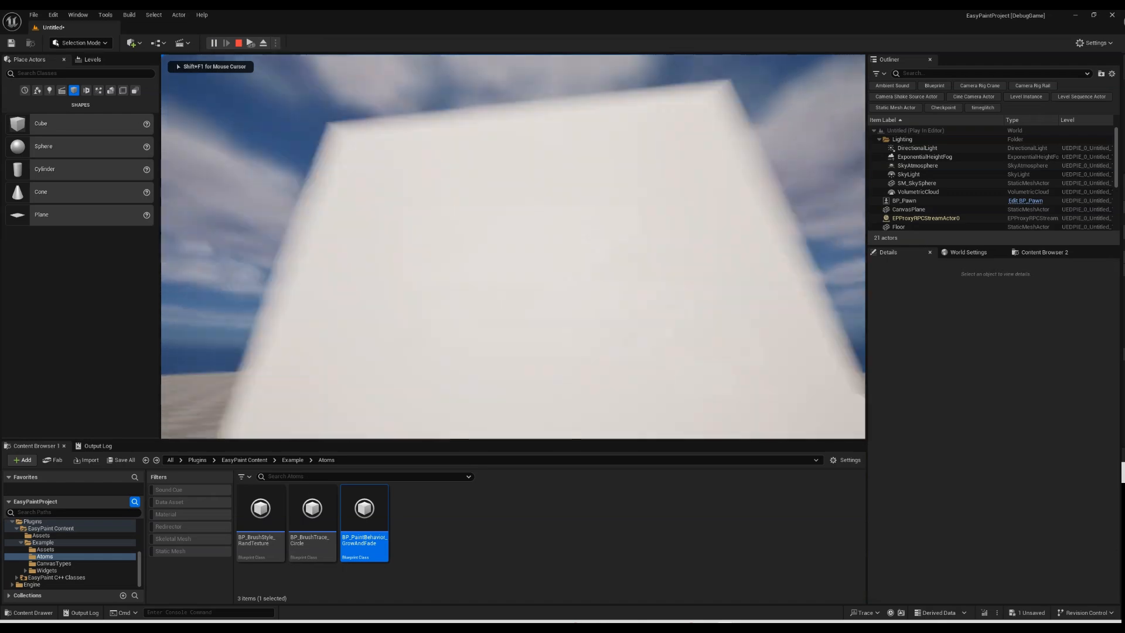
click(513, 246)
drag(513, 246, 427, 359)
key(s)
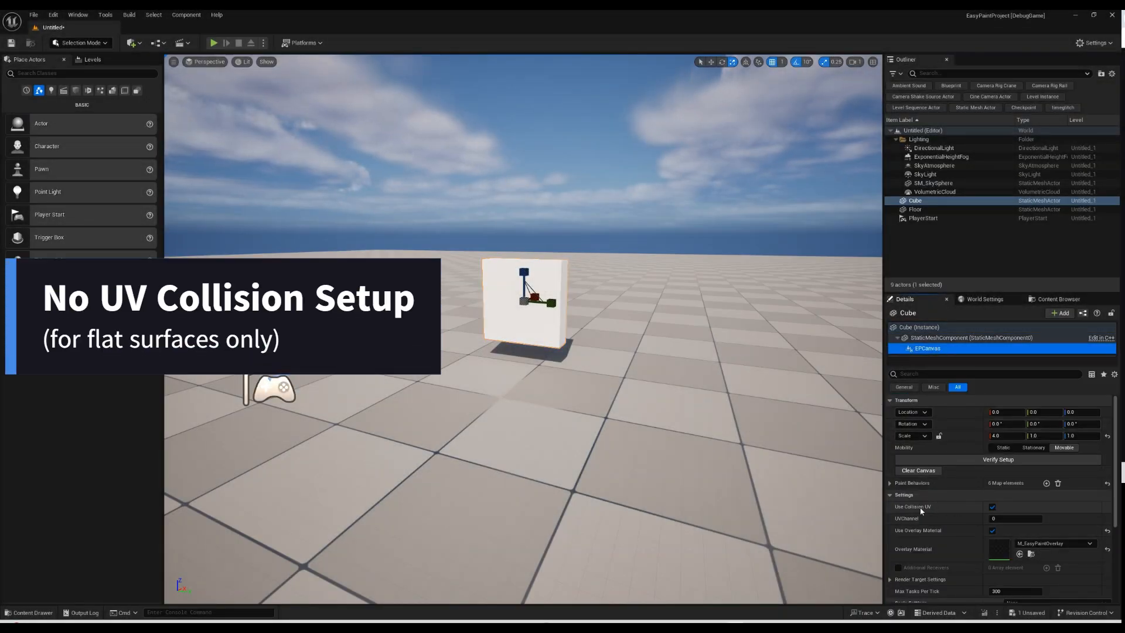
- Turn off Use Collision UV on the Cube's EPCanvas component and inspect the canvas outline in the viewport
click(992, 508)
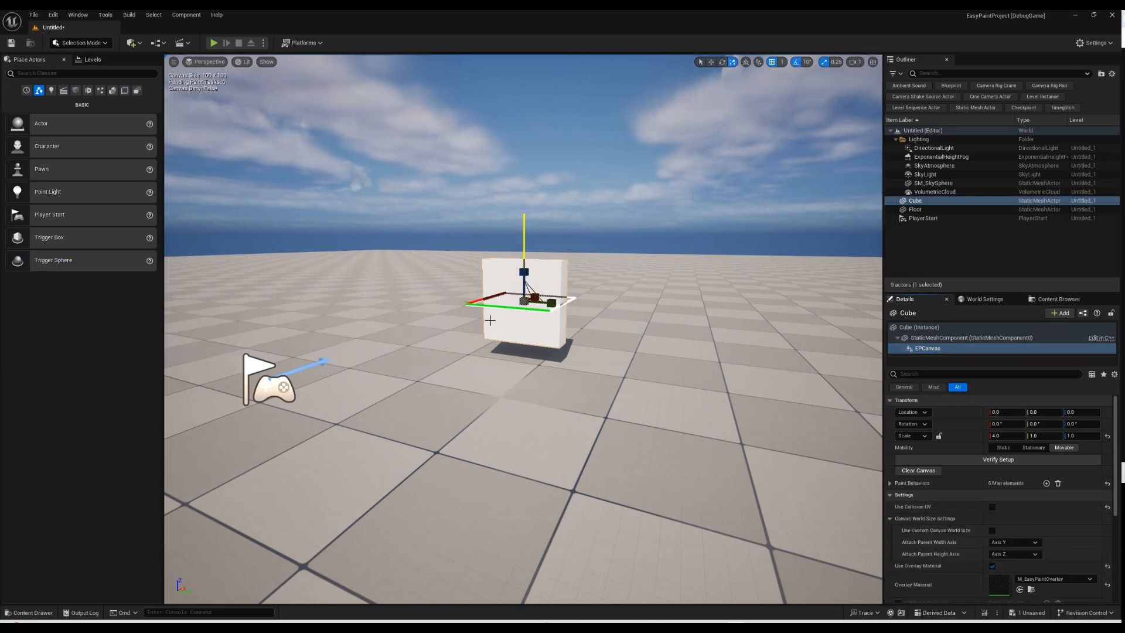
right_drag(528, 334, 532, 313)
key(w)
- Play the level, paint a vertical stroke on the cube's front face, and stop the session
click(213, 43)
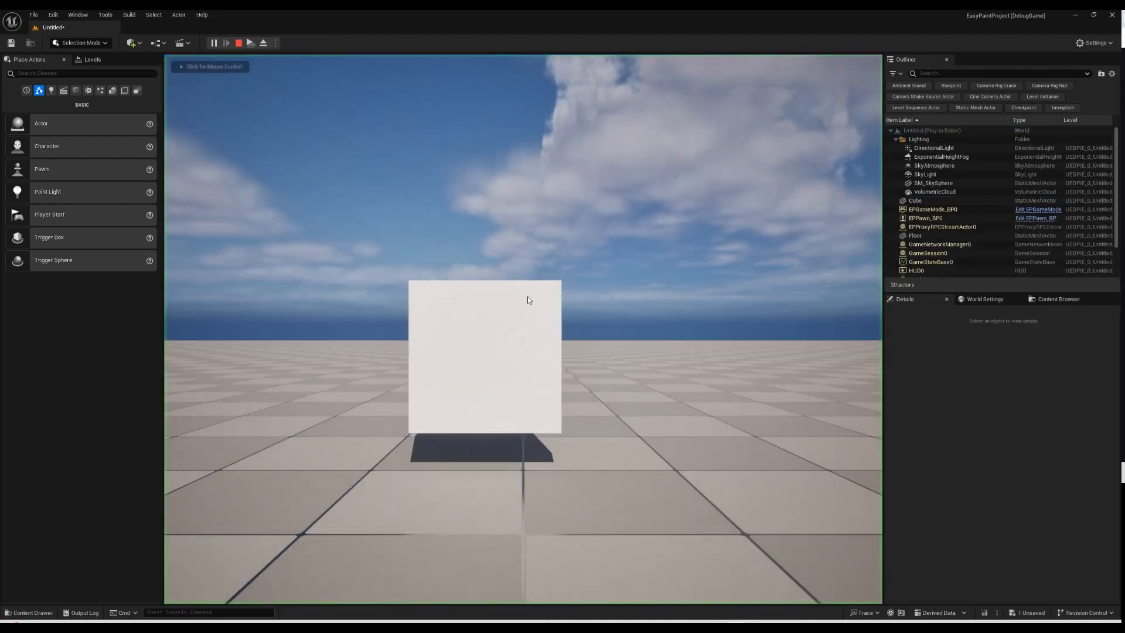
key(w)
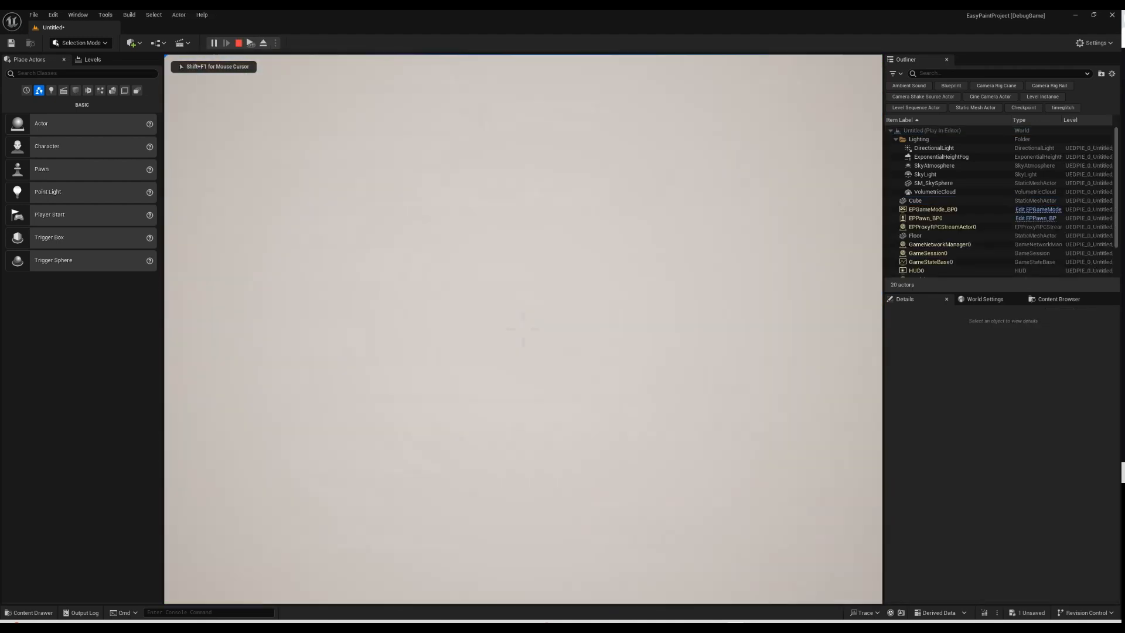
key(s)
drag(523, 329, 523, 211)
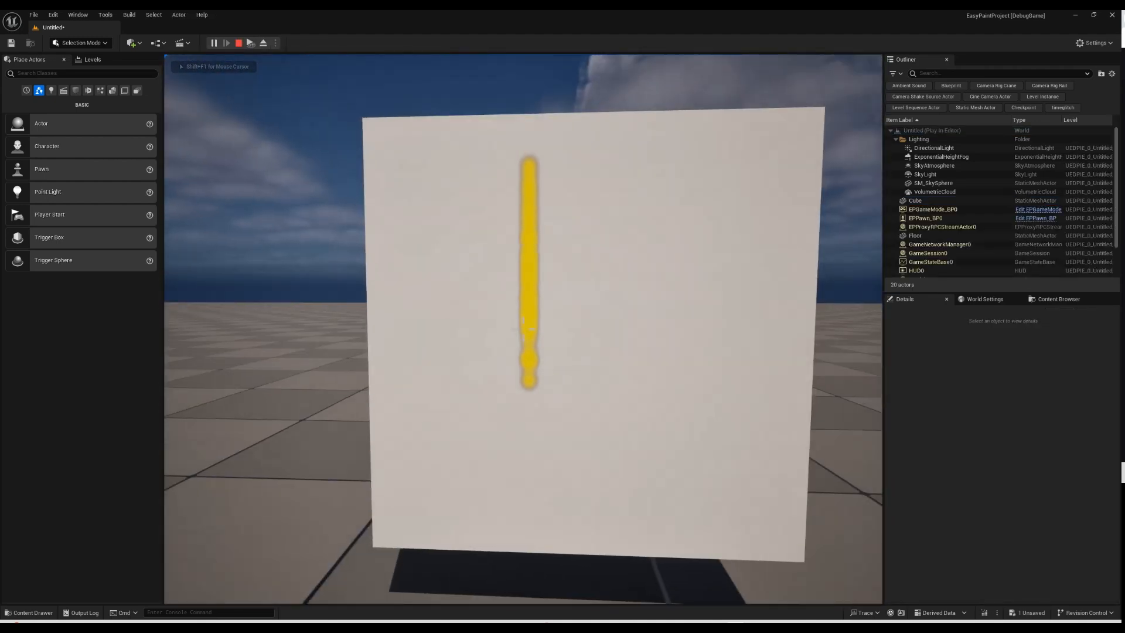
key(Escape)
- Rotate the Cube's EPCanvas component to 90° in X and 90° in Z, aligning the canvas outline with the front face
key(s)
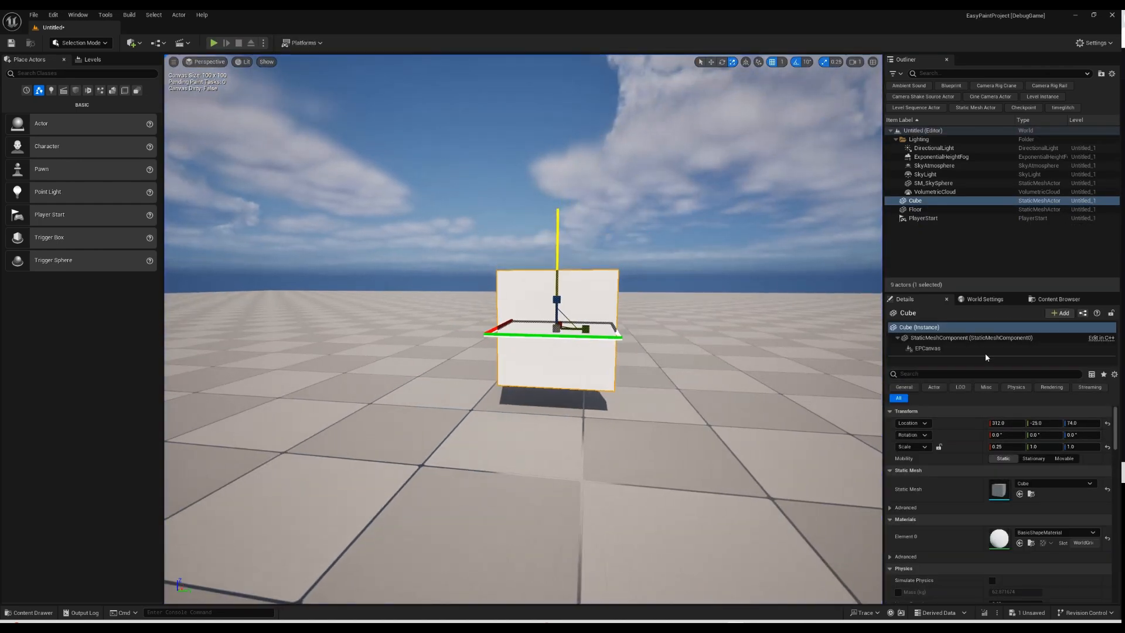
click(934, 351)
right_drag(738, 328, 706, 335)
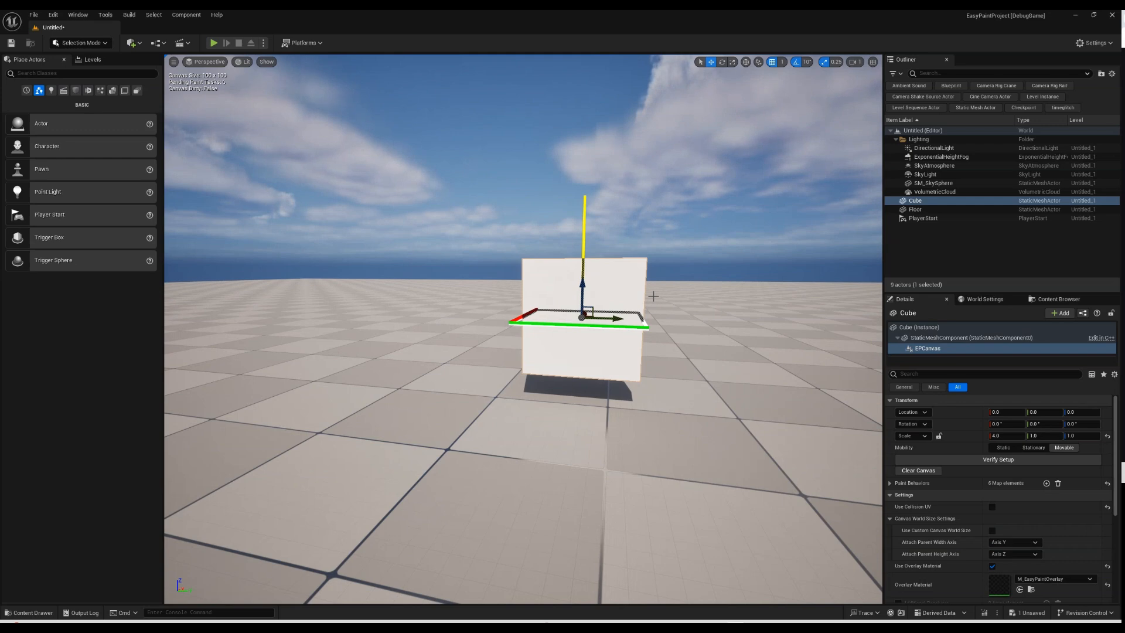
drag(610, 280, 582, 318)
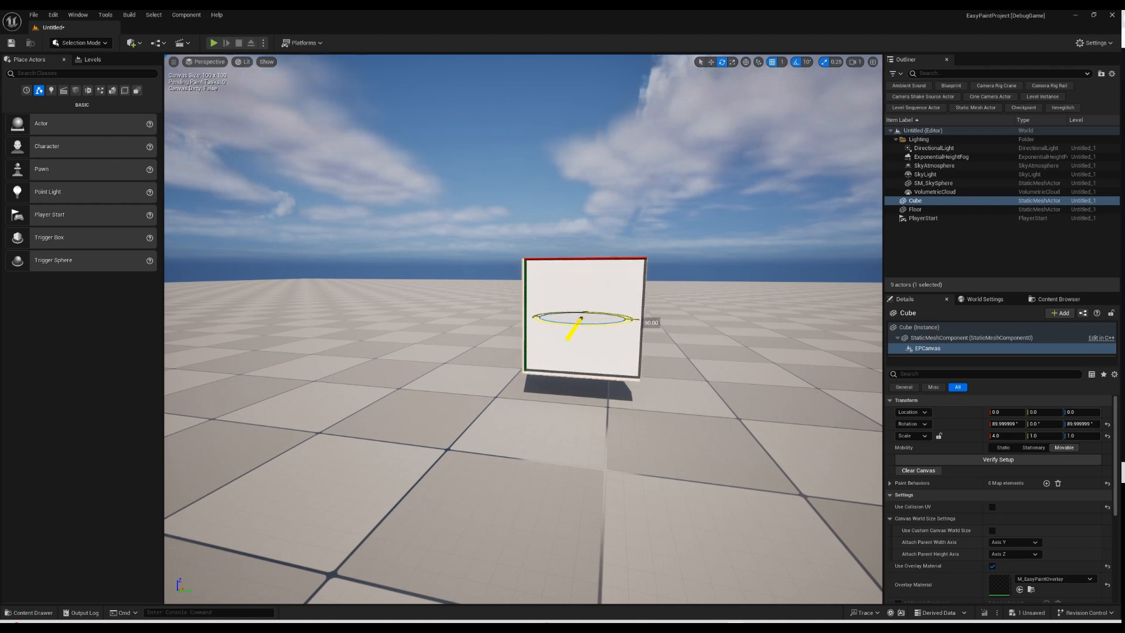
right_drag(642, 356, 665, 345)
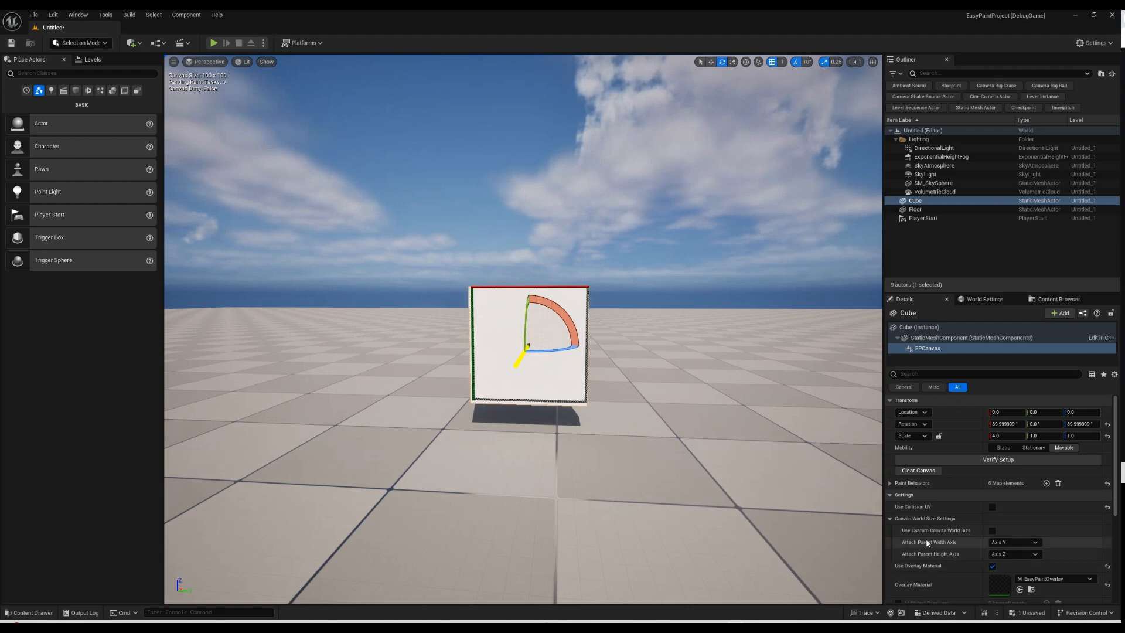
- Play the level, paint a winding freehand stroke across the cube's front face, and stop the session
scroll(929, 542, down, 2)
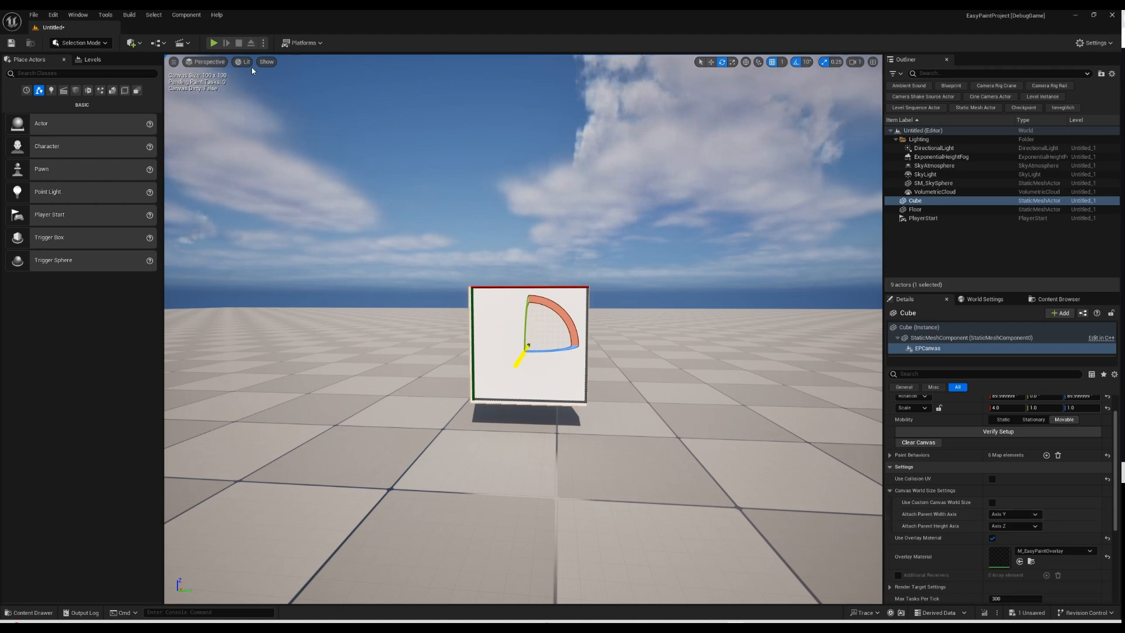
click(209, 45)
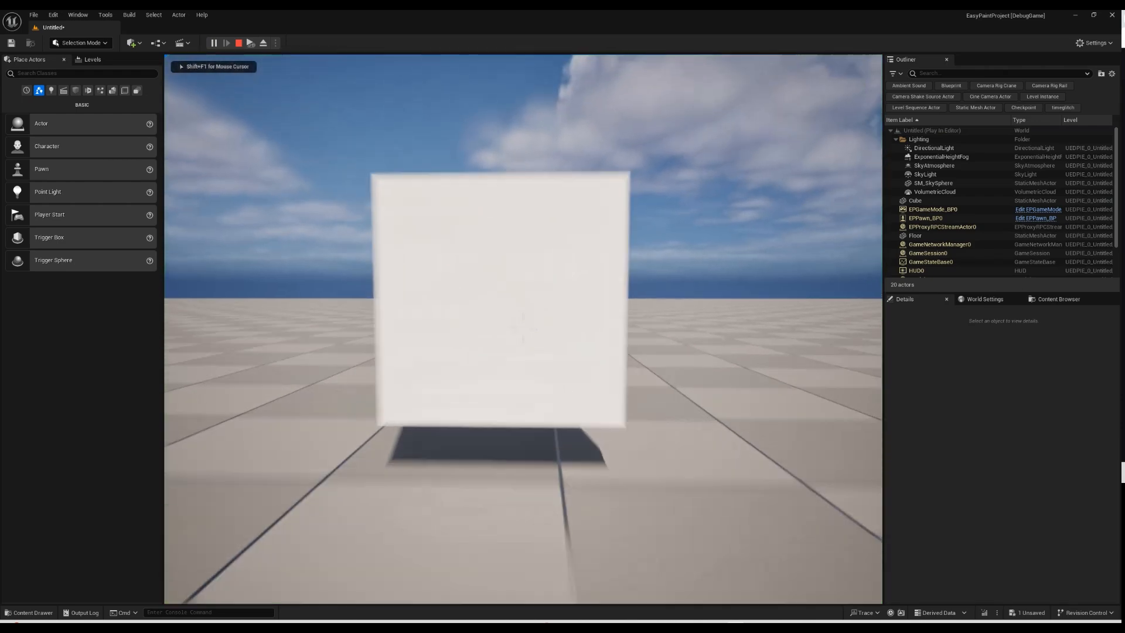
key(w)
mouse_move(523, 329)
mouse_down()
mouse_move(500, 409)
mouse_move(539, 546)
mouse_move(364, 399)
mouse_move(709, 164)
mouse_move(879, 332)
mouse_move(878, 428)
mouse_up()
key(s)
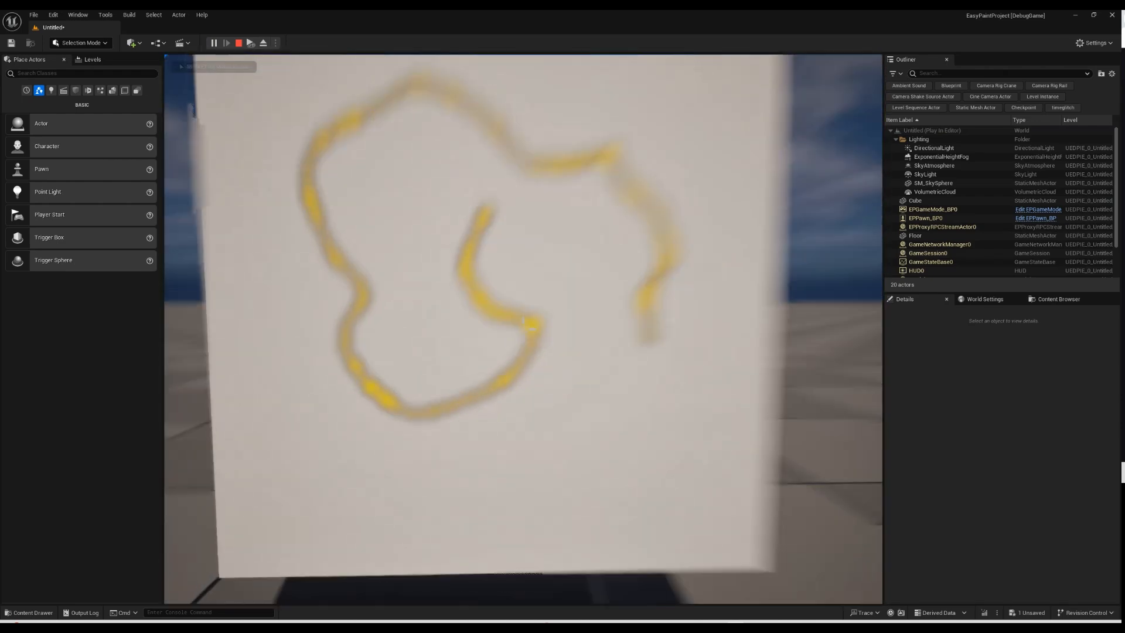
key(Escape)
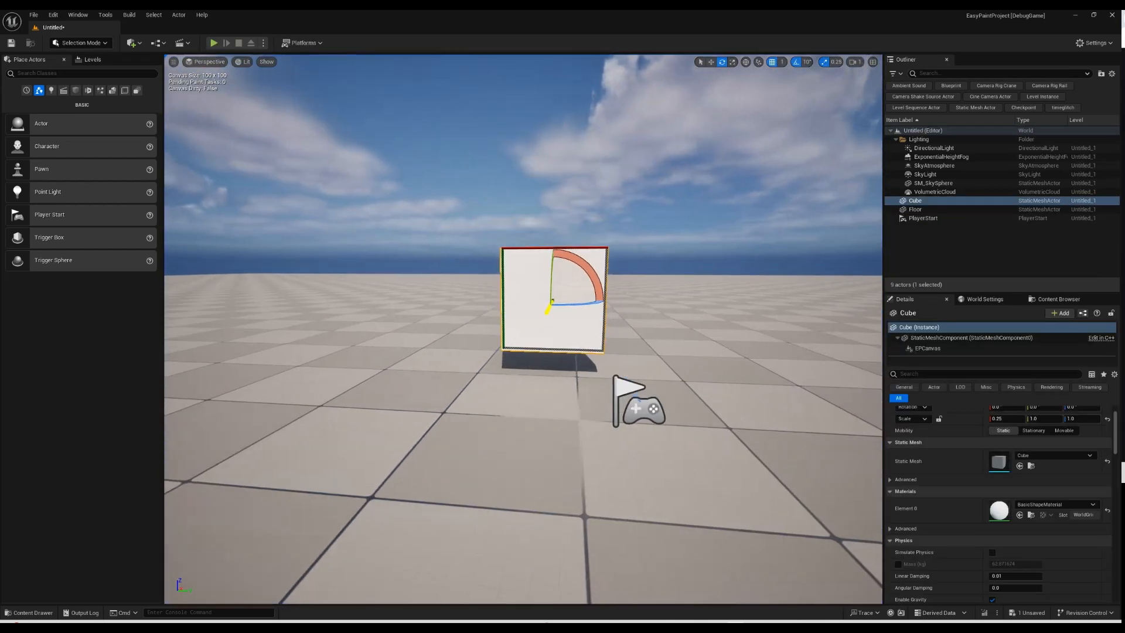
- Set Attach Parent Width Axis to Axis X on the Cube's EPCanvas component and change its Attach Parent Height Axis
right_drag(855, 387, 853, 387)
key(s)
click(932, 350)
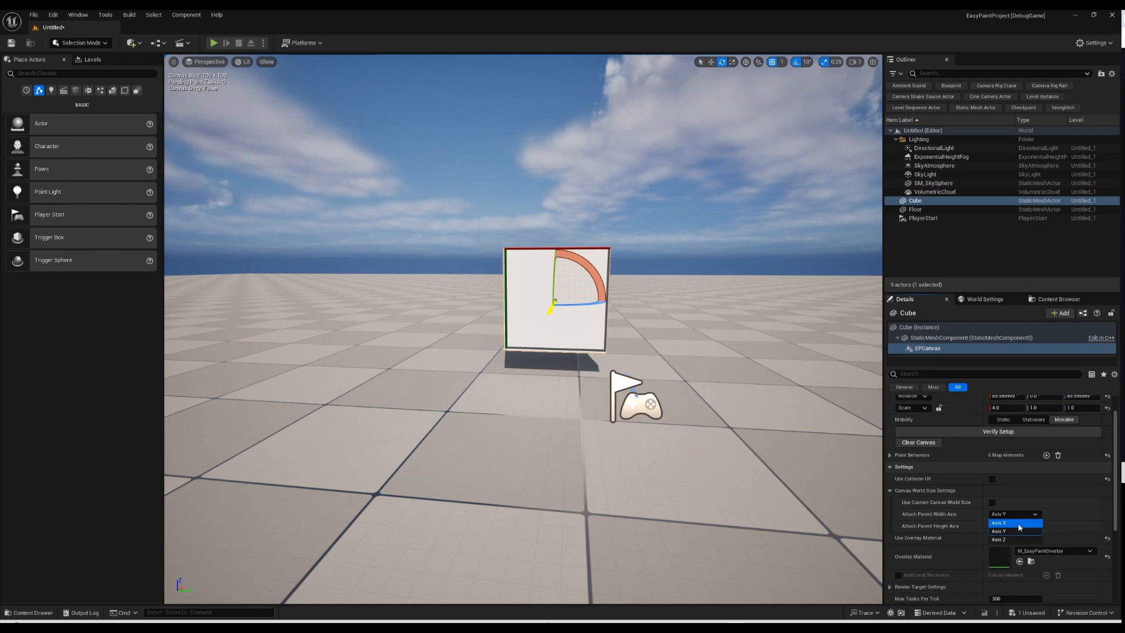
click(1018, 524)
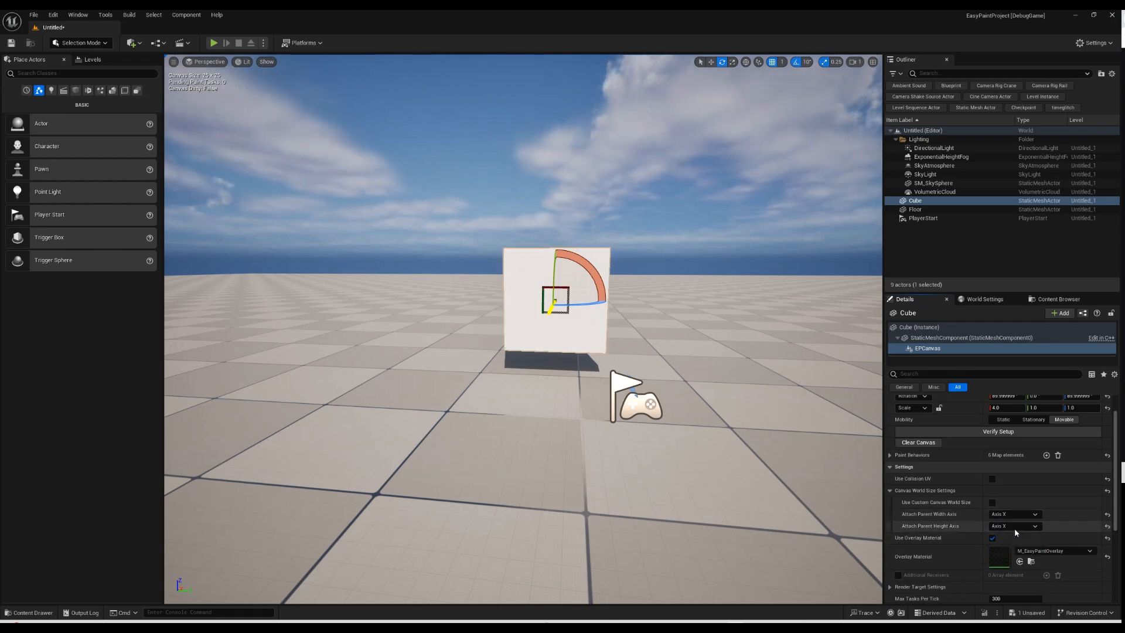
click(1014, 526)
click(1013, 557)
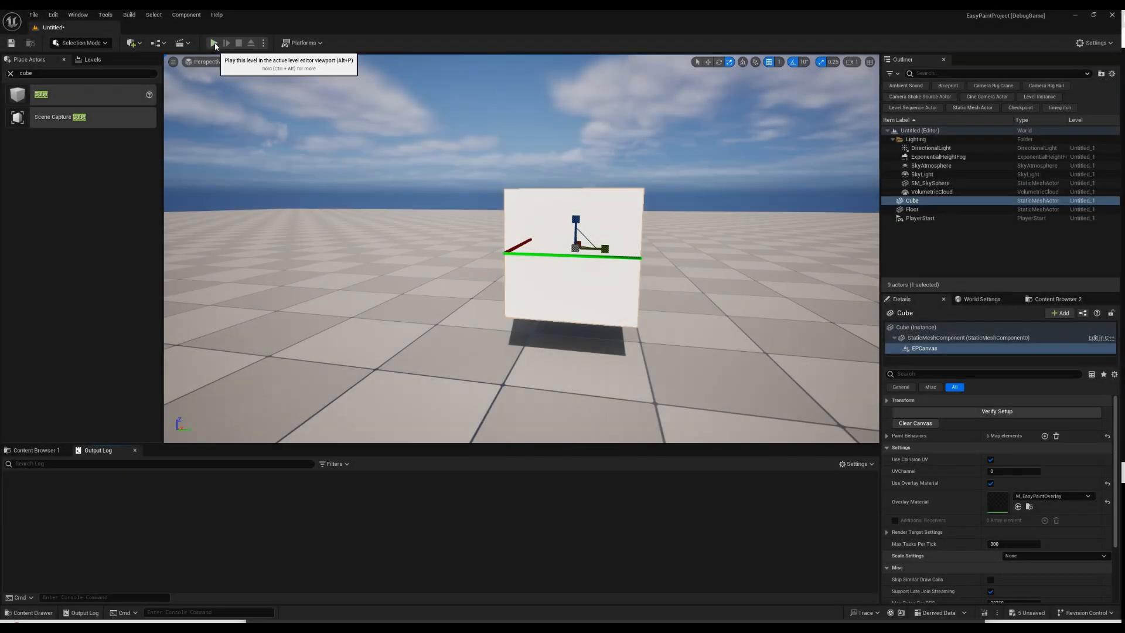
- Play the level with the unscaled cube, paint a few dots and curved strokes on its face, and stop the session
click(214, 44)
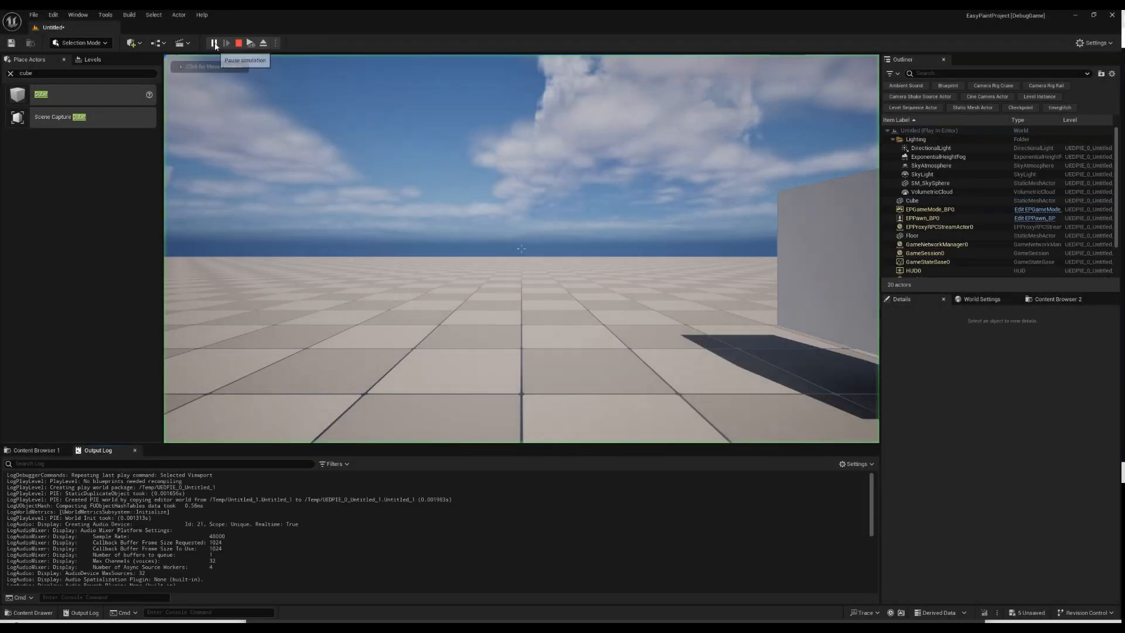
click(521, 248)
key(w)
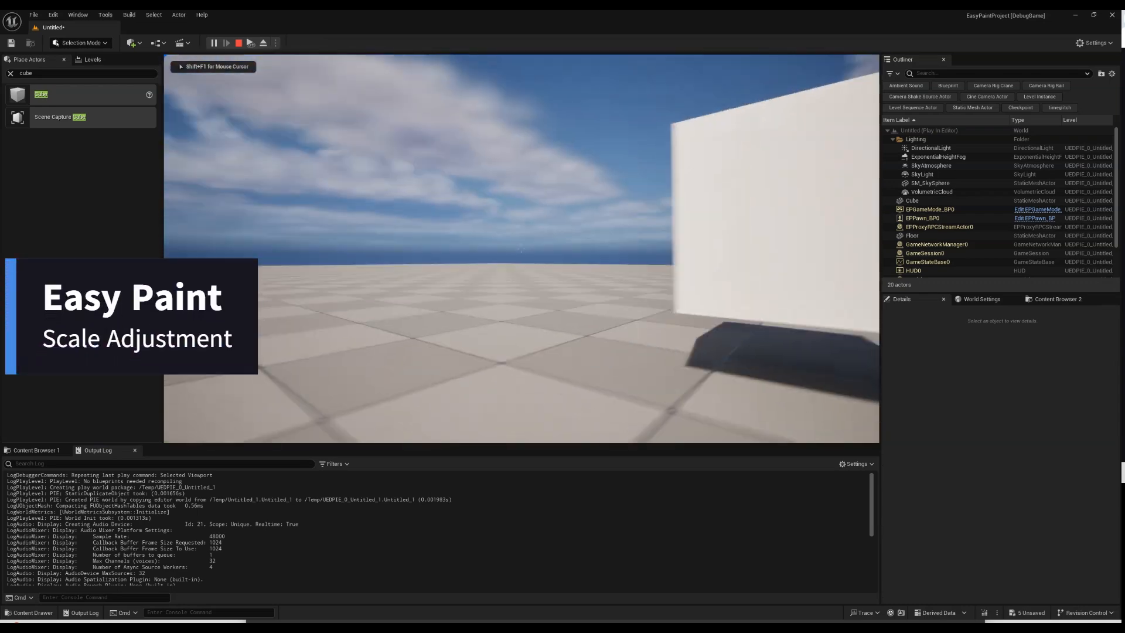
key(w)
mouse_move(505, 175)
mouse_down()
mouse_move(521, 250)
mouse_move(599, 198)
mouse_move(478, 152)
mouse_up()
click(521, 248)
click(521, 248)
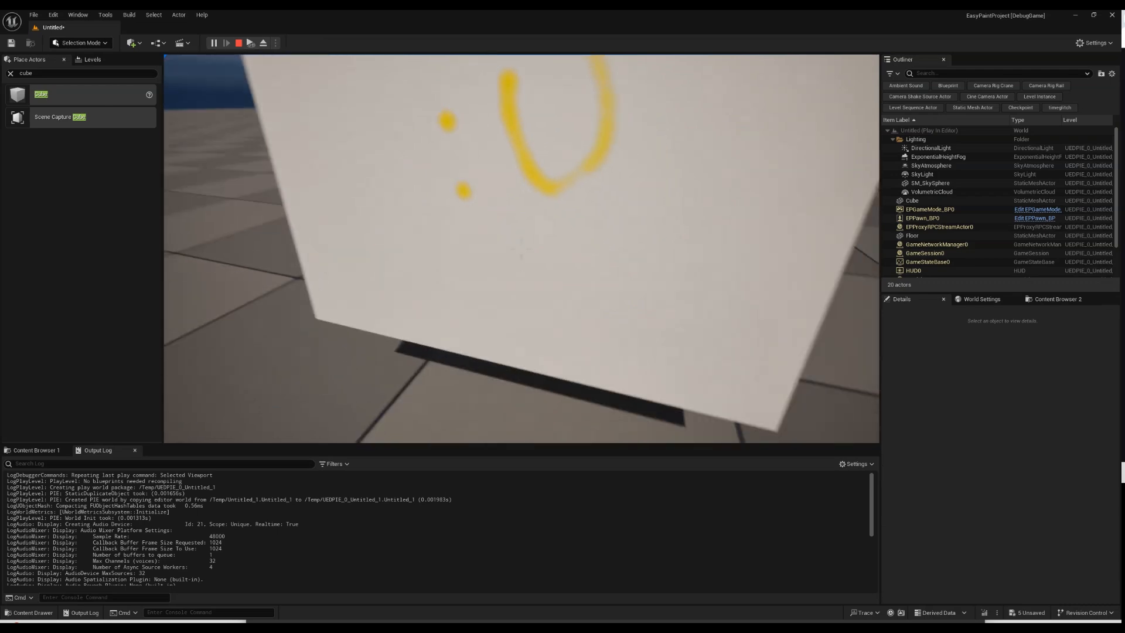
click(521, 248)
mouse_move(520, 249)
mouse_down()
mouse_move(600, 121)
mouse_move(623, 70)
mouse_move(616, 56)
mouse_up()
key(s)
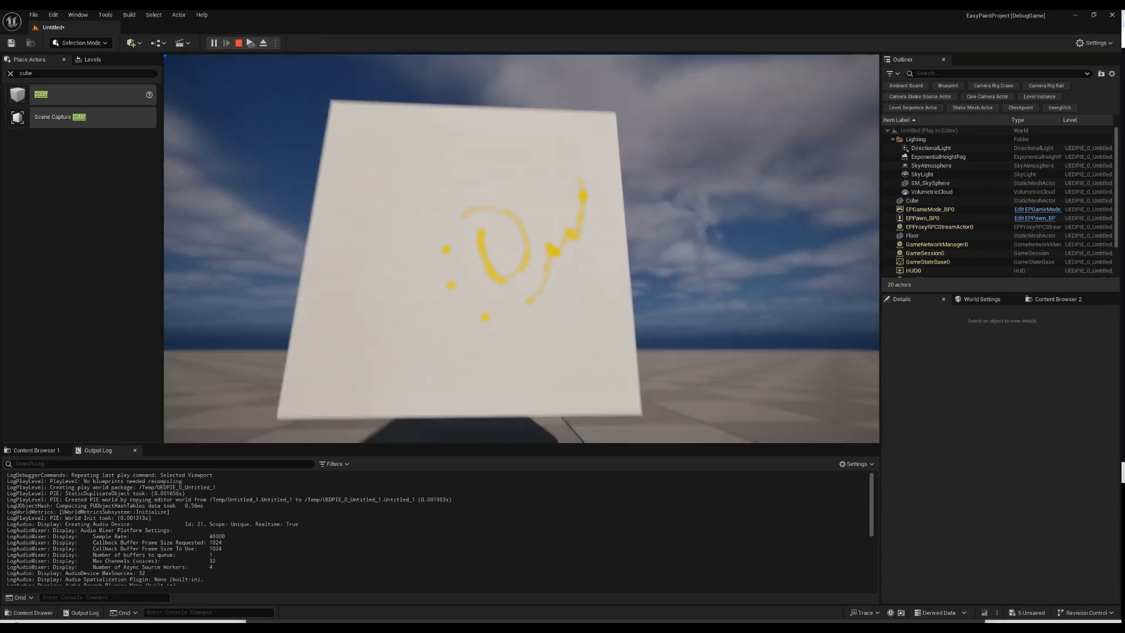
key(Escape)
- Stretch the Cube along its Y axis to a scale of 5.5
key(f)
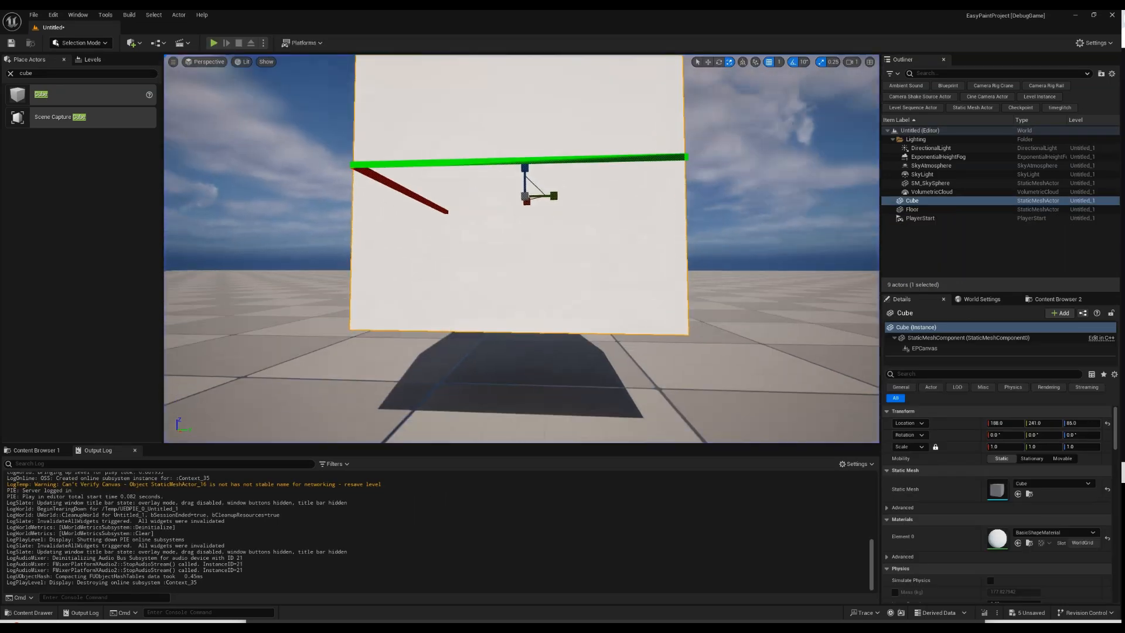
key(w)
right_drag(539, 217, 548, 317)
key(s)
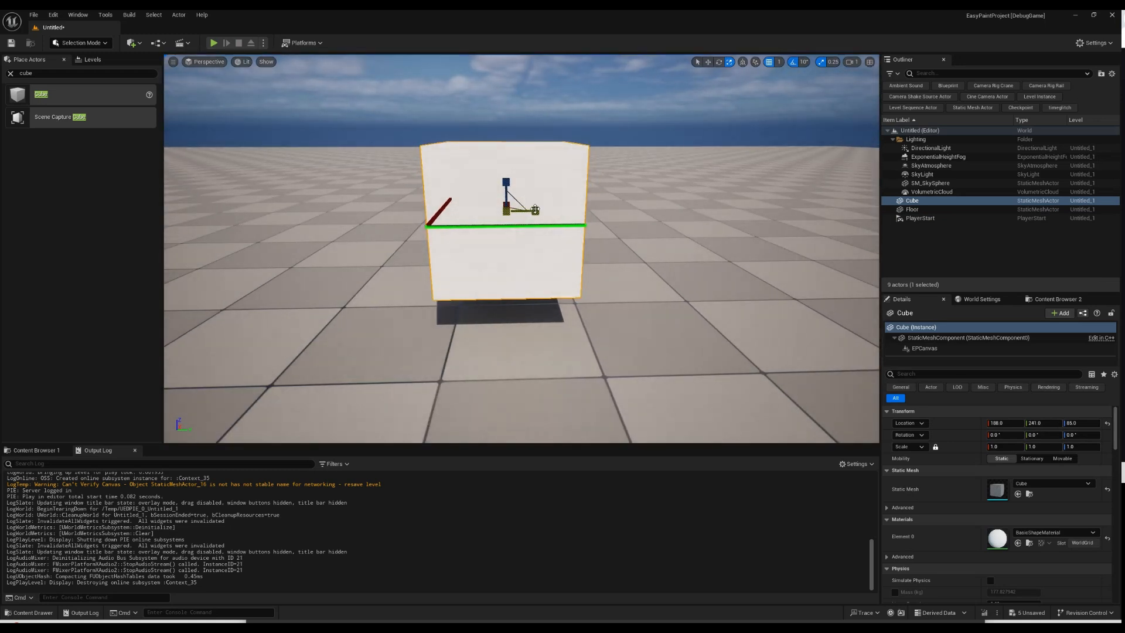
drag(535, 209, 650, 209)
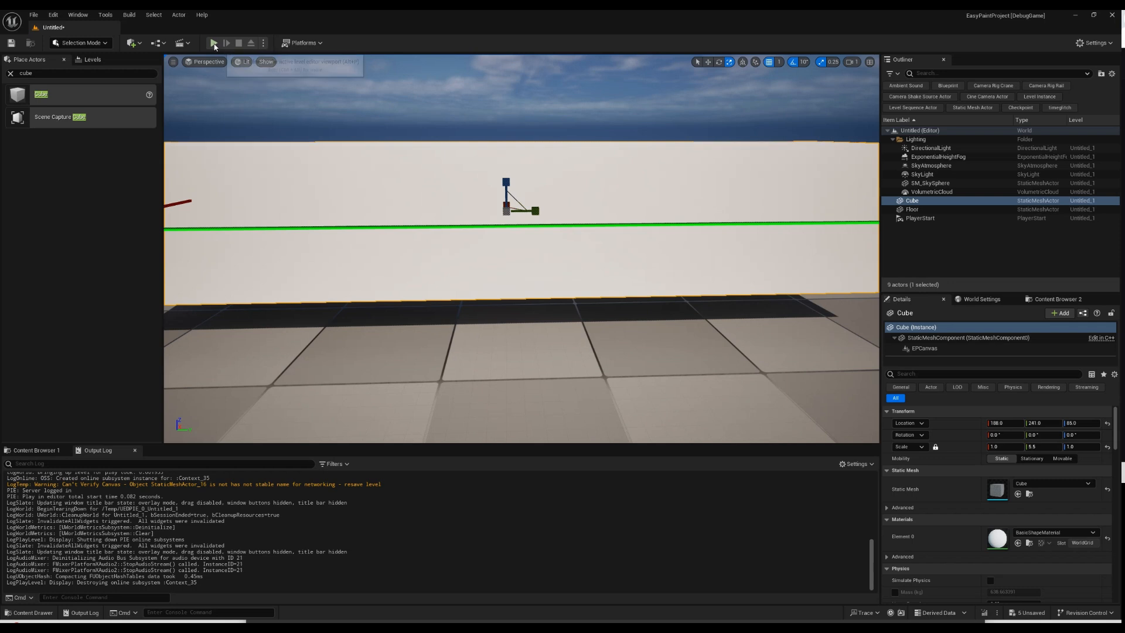
- Play the level, paint strokes and single dots on the stretched cube to inspect brush distortion, and stop the session
click(213, 43)
mouse_move(276, 109)
mouse_down()
mouse_move(510, 234)
mouse_move(521, 252)
mouse_move(489, 351)
mouse_up()
click(520, 241)
click(521, 248)
click(522, 249)
click(522, 248)
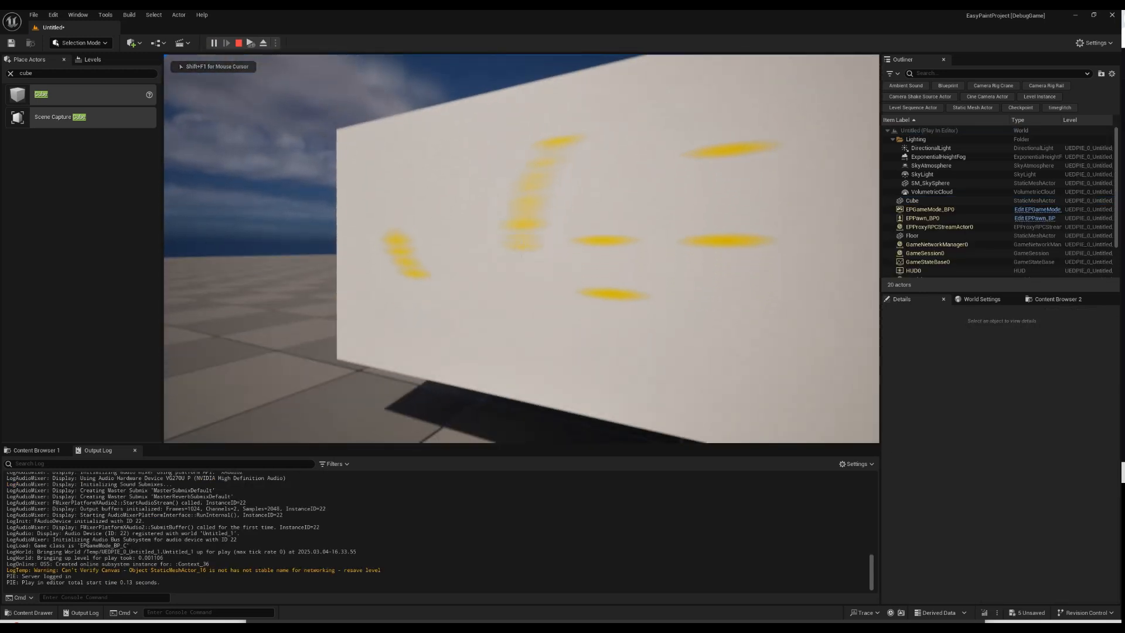
key(Escape)
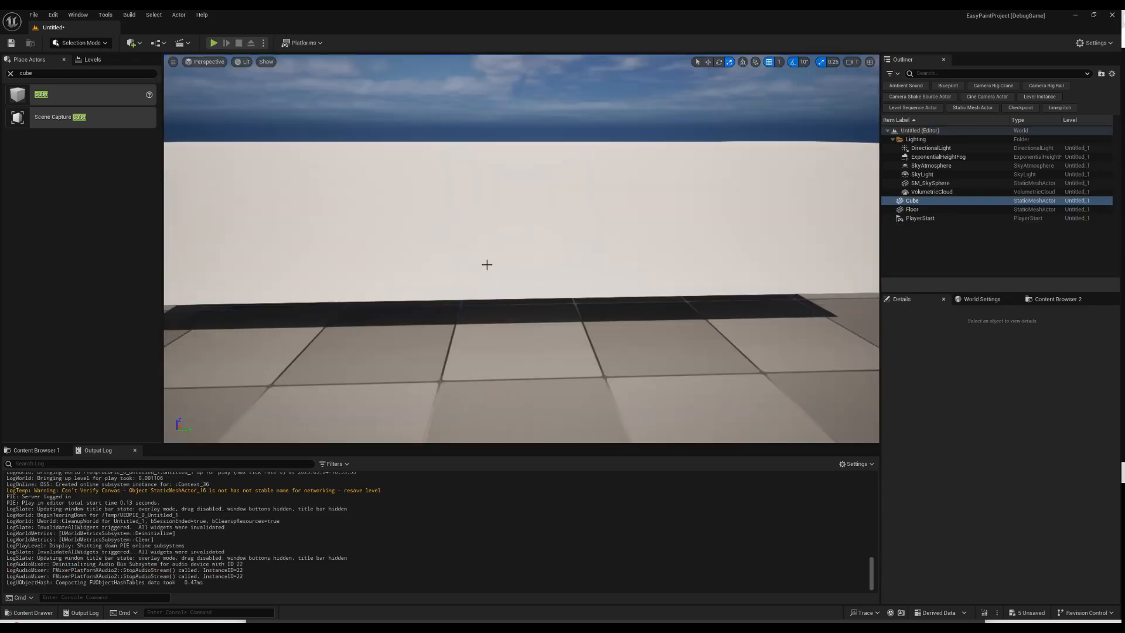
- Set Scale Settings to Auto Scale Brush to Parent on the Cube's EPCanvas component
double_click(912, 200)
click(939, 350)
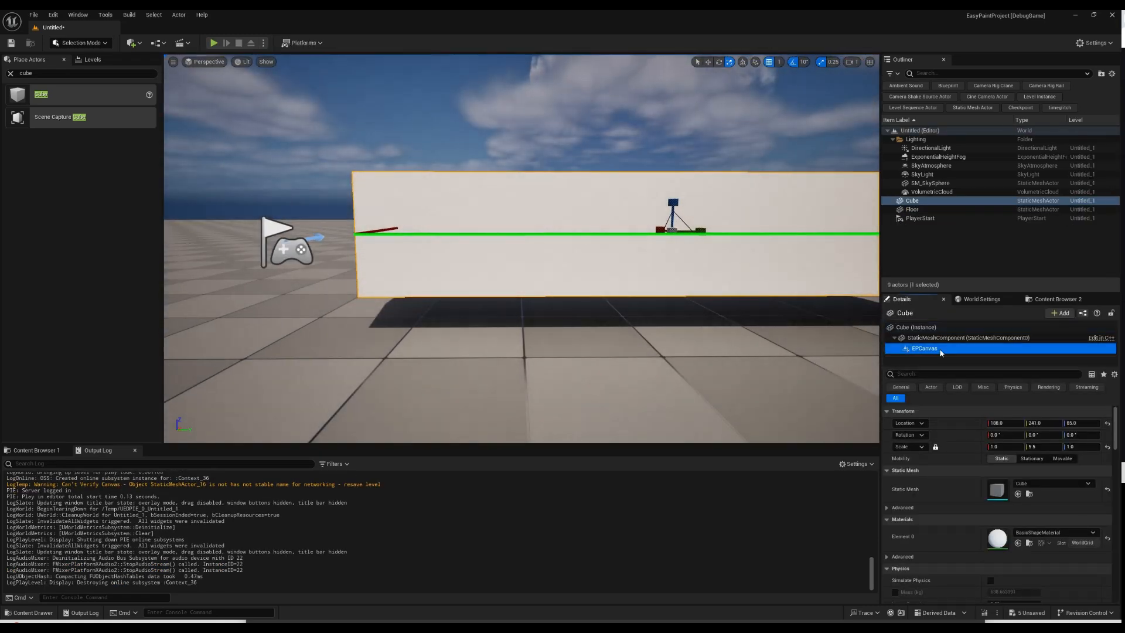
scroll(949, 501, down, 2)
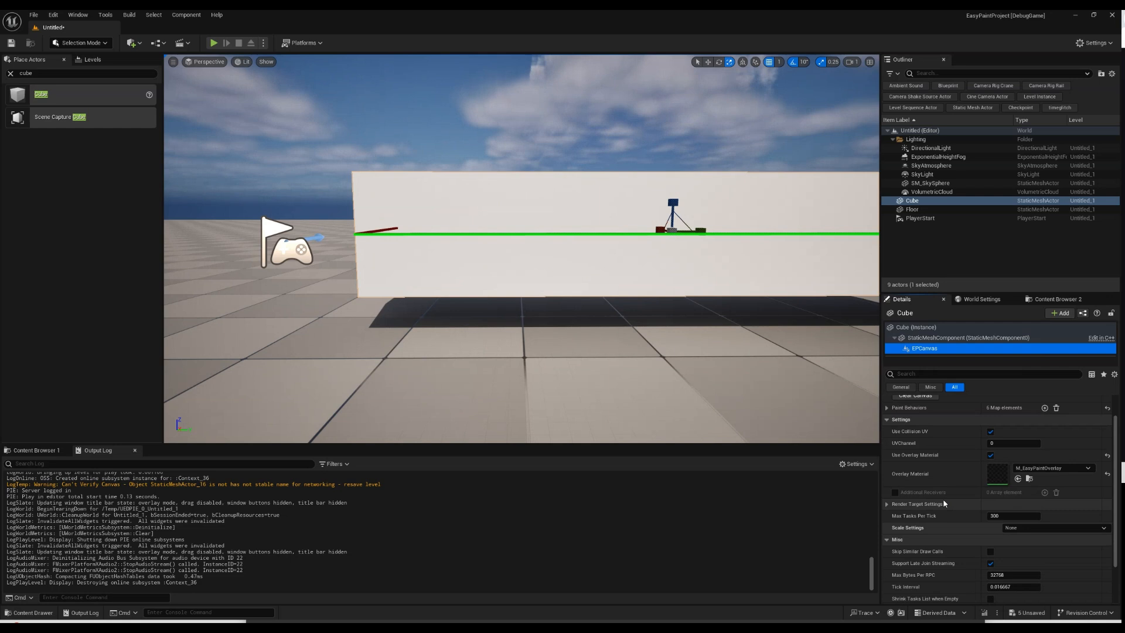
scroll(961, 513, down, 2)
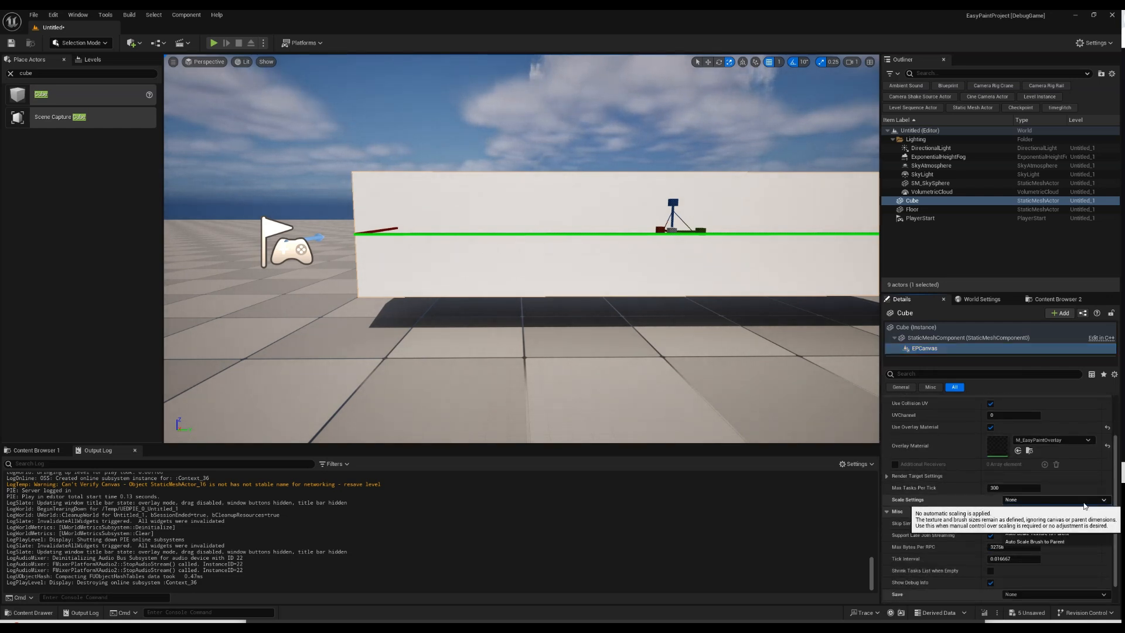
click(1055, 499)
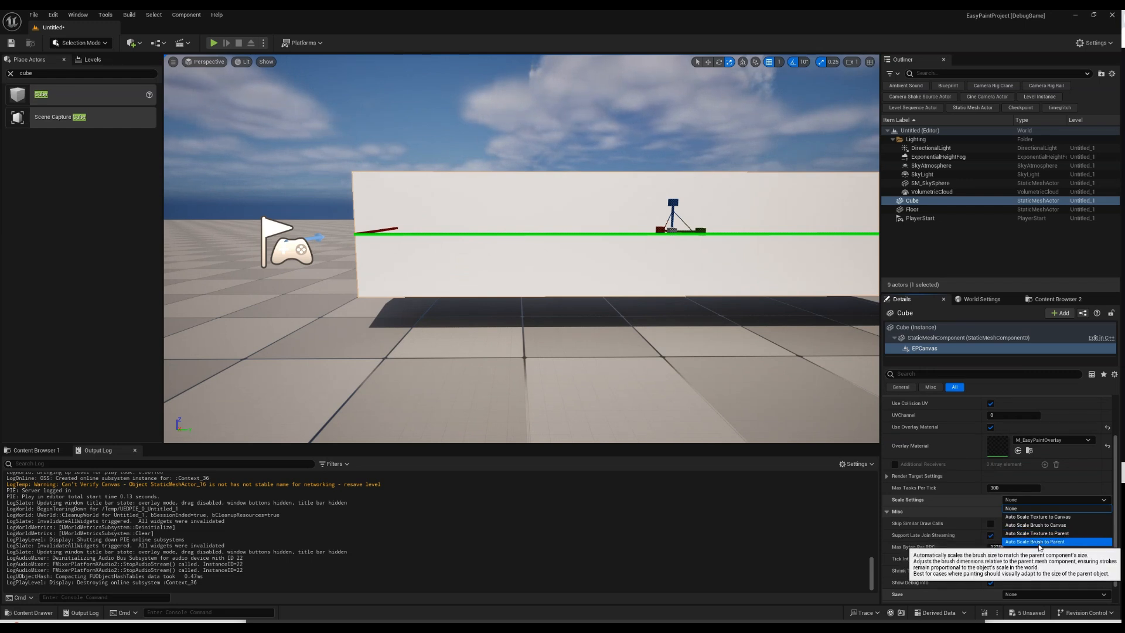
click(1042, 542)
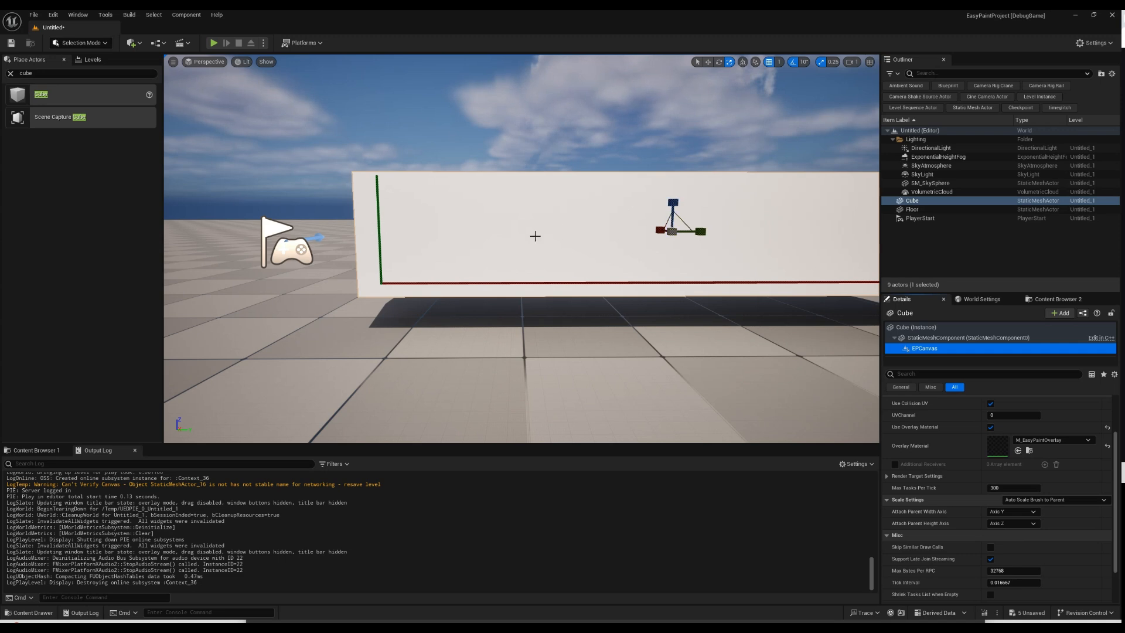
- Play the level and paint dots and freehand strokes on the stretched cube to test the automatic brush scaling
click(213, 43)
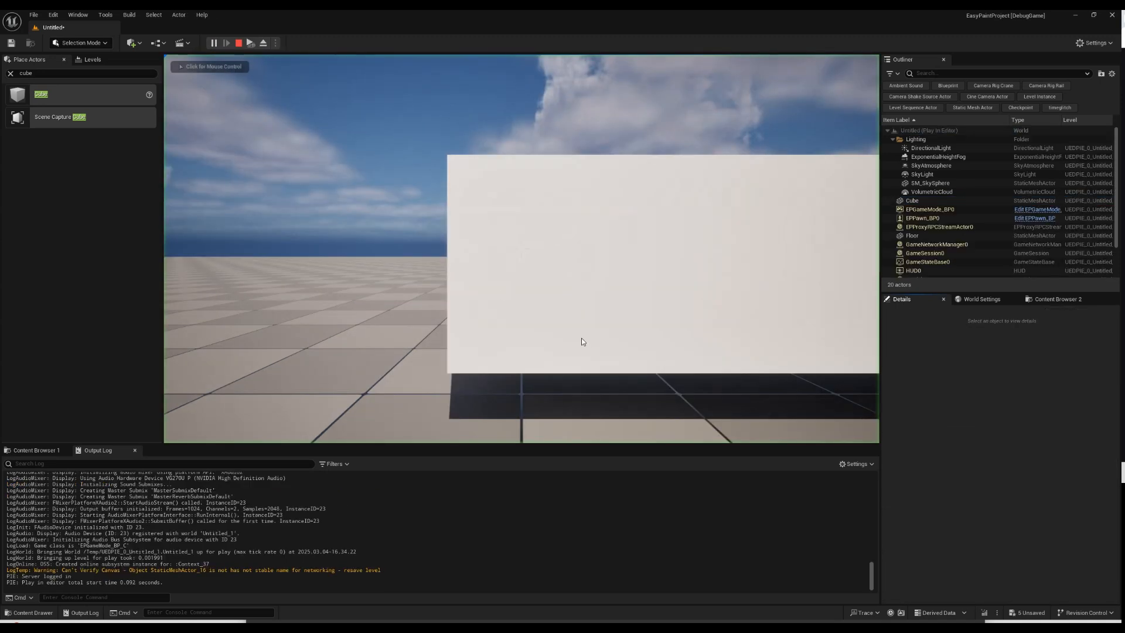
click(521, 248)
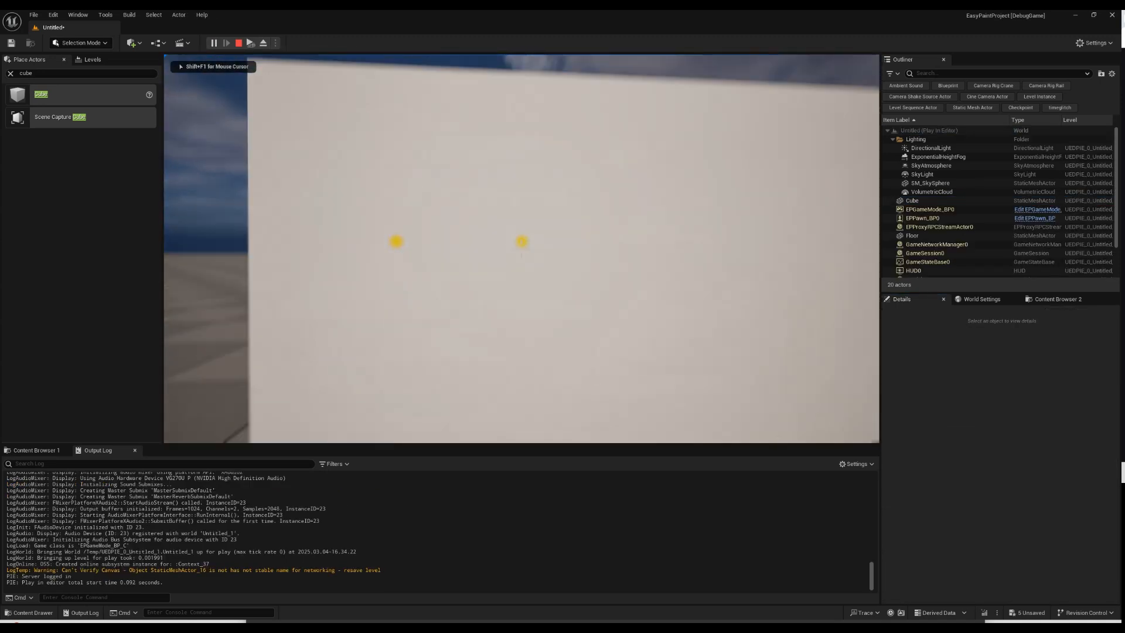
click(521, 248)
mouse_move(521, 249)
mouse_down()
mouse_move(526, 291)
mouse_move(574, 280)
mouse_move(645, 223)
mouse_up()
key(s)
key(w)
mouse_move(521, 249)
mouse_down()
mouse_move(642, 234)
mouse_move(606, 126)
mouse_move(567, 99)
mouse_move(467, 94)
mouse_move(473, 253)
mouse_move(445, 295)
mouse_up()
key(s)
key(w)
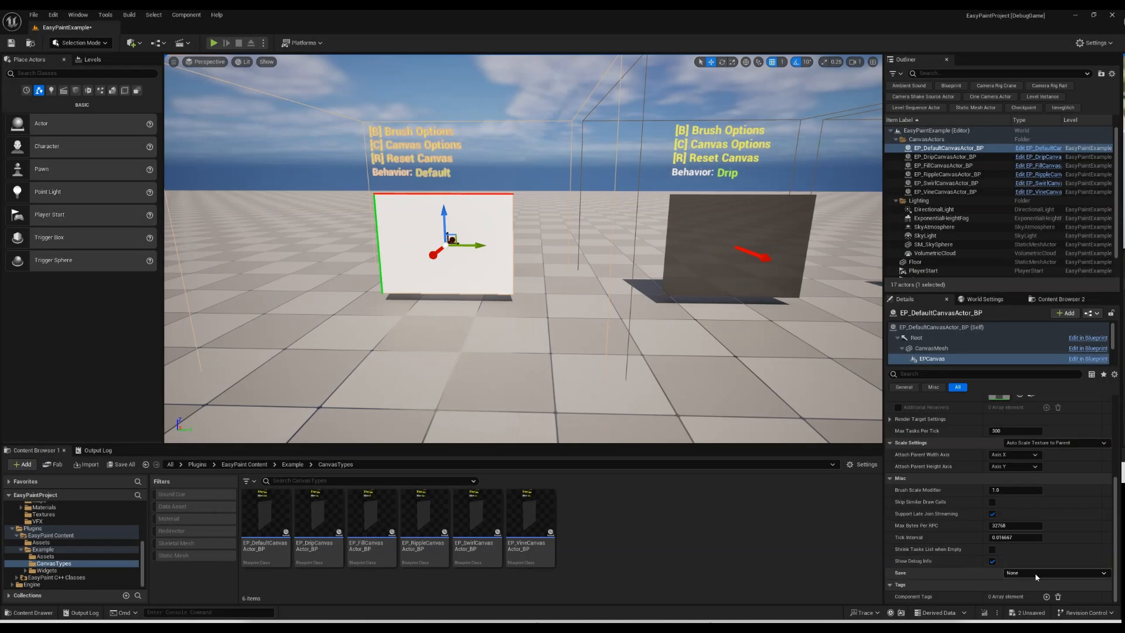
- Set Save to Persistent Storage on EP_DefaultCanvasActor_BP's EPCanvas and paint a V-shaped stroke on that canvas in a play session
click(1037, 574)
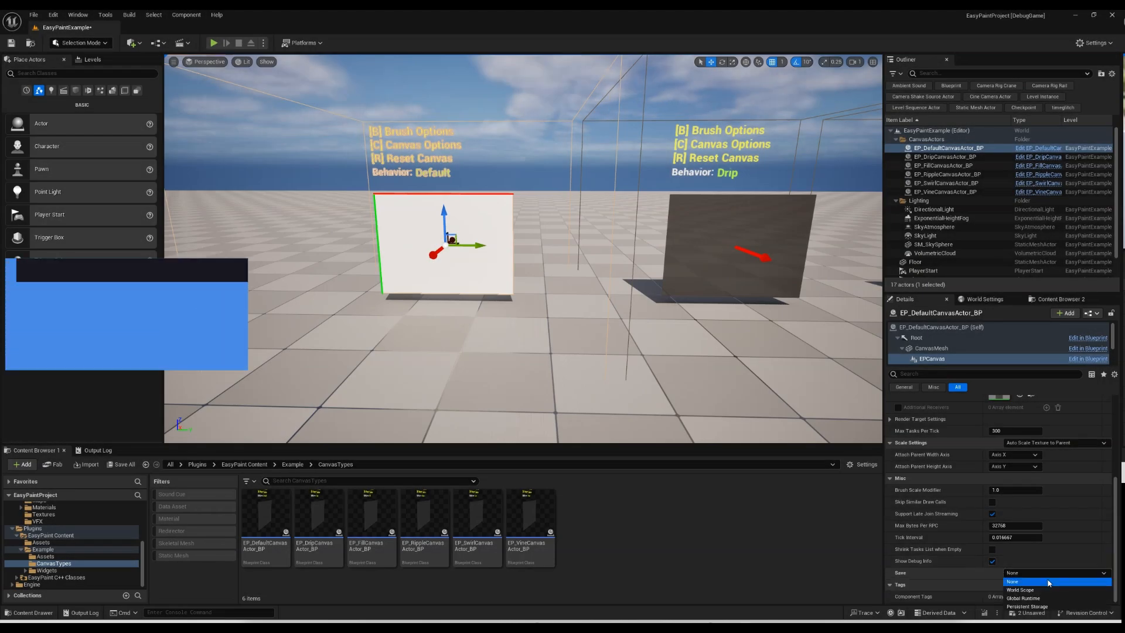
click(1029, 607)
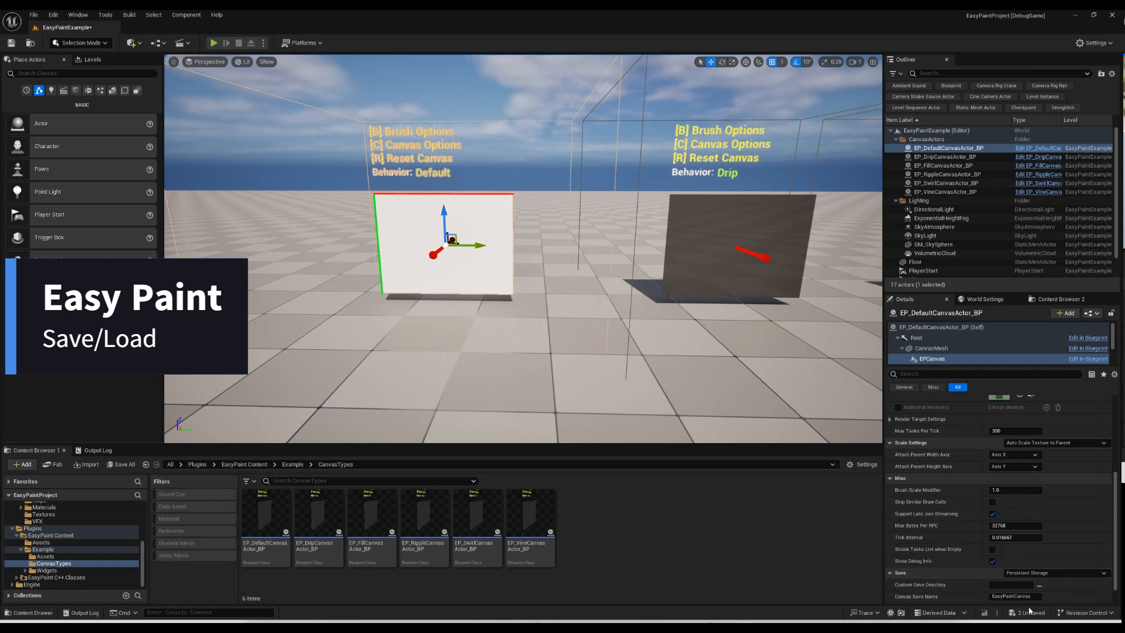
click(214, 44)
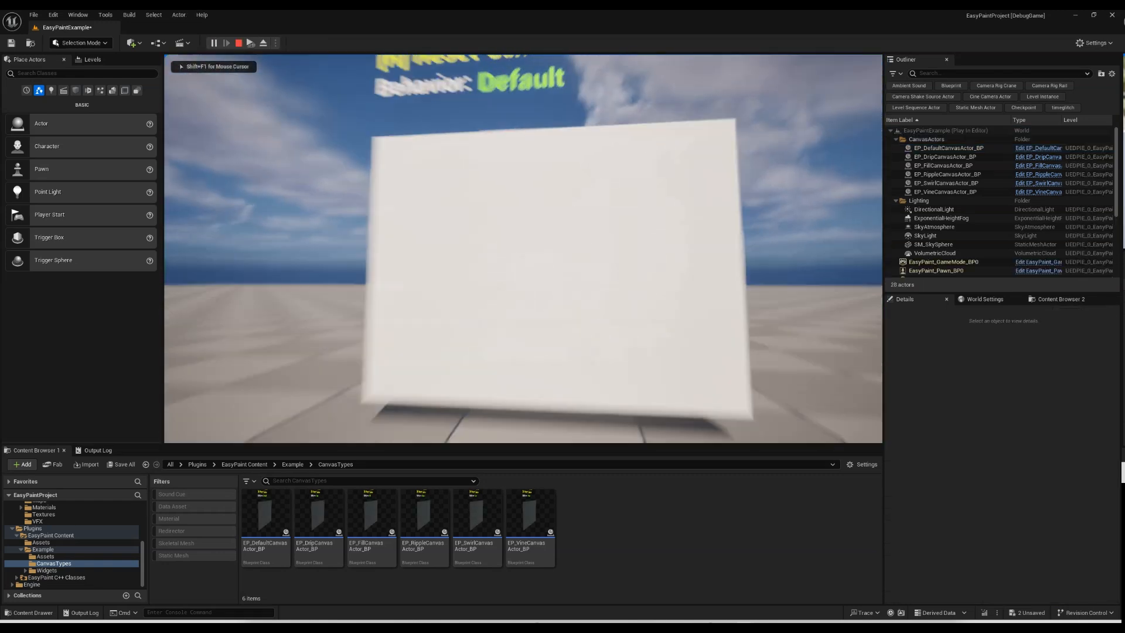
key(w)
mouse_move(523, 248)
mouse_down()
mouse_move(552, 326)
mouse_move(644, 291)
mouse_up()
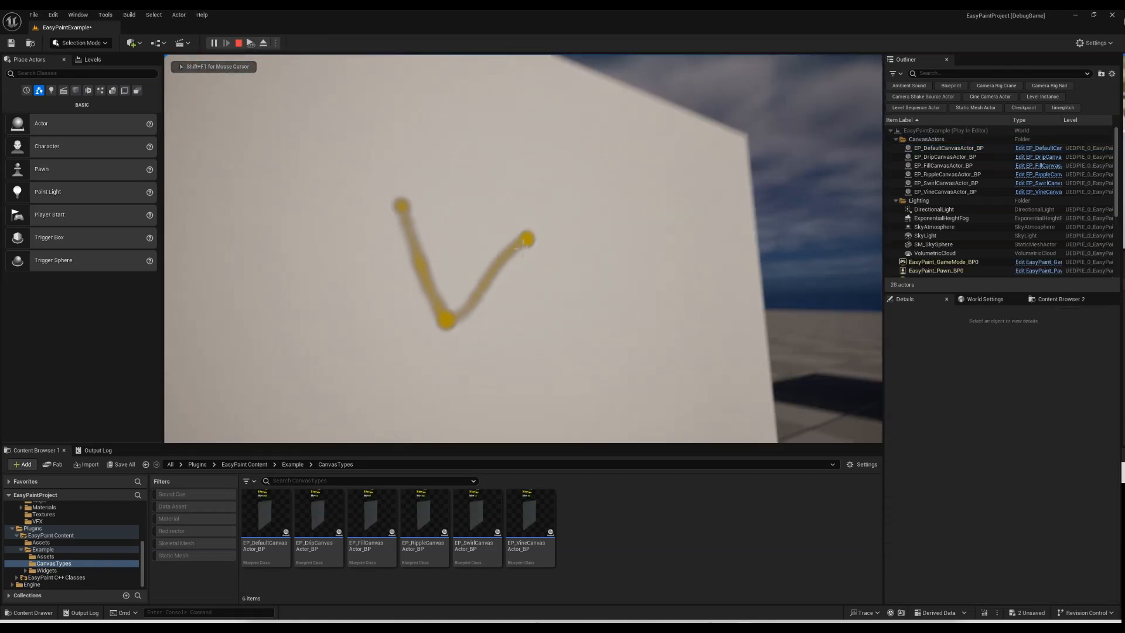
key(s)
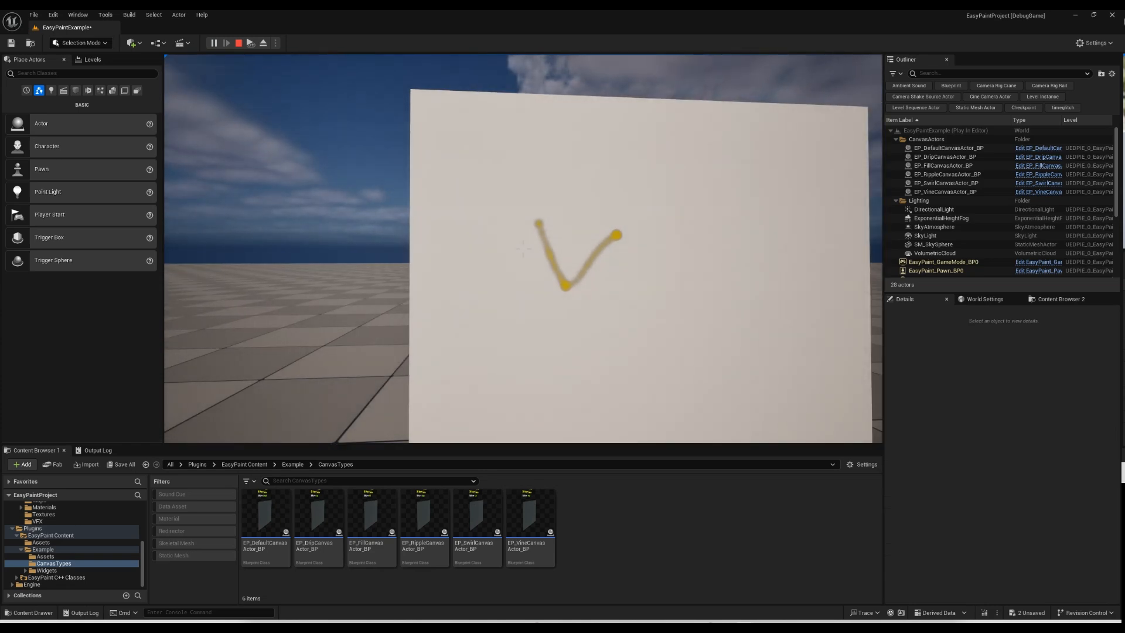
key(Escape)
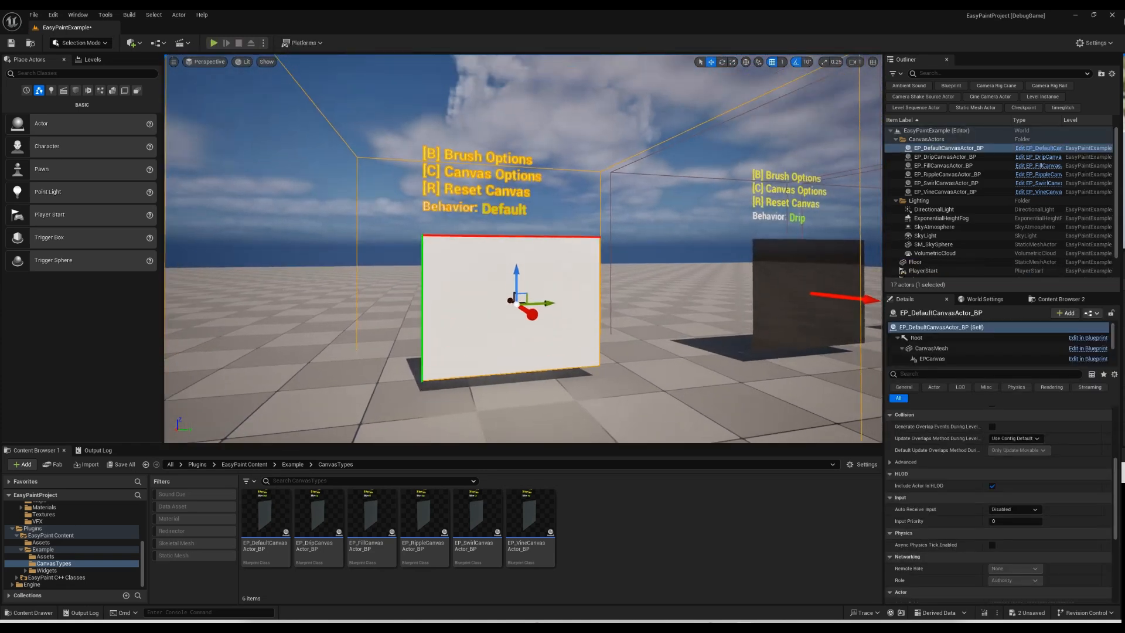
- Play the example level again, paint a wavy vertical stroke beside the V on the default canvas, and stop the session
key(s)
right_drag(523, 248, 530, 287)
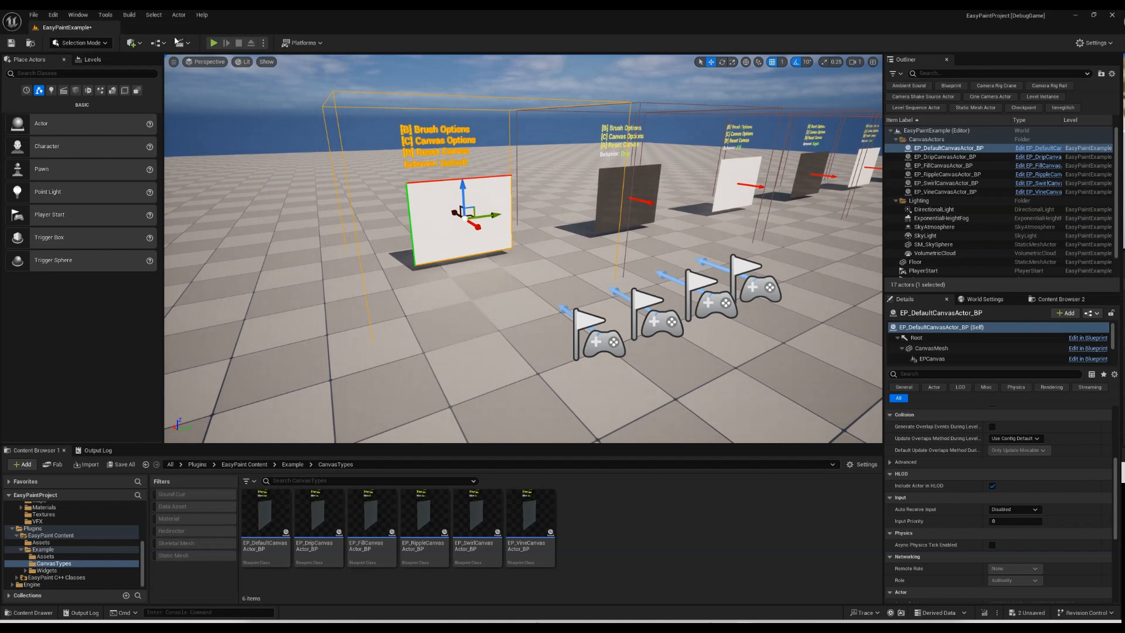
click(214, 43)
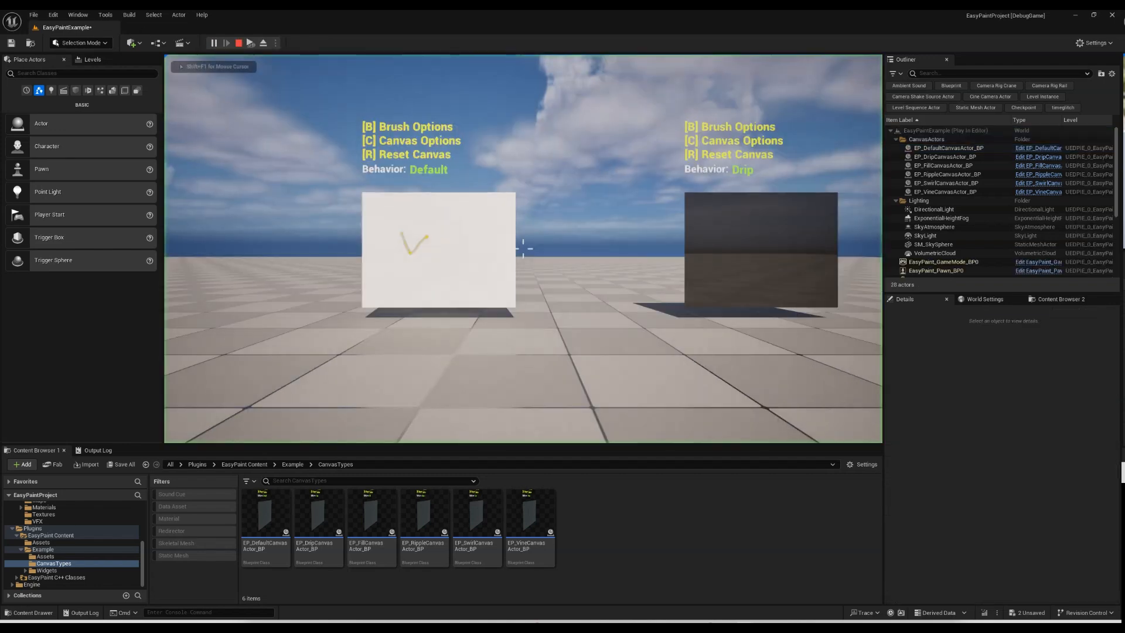
key(w)
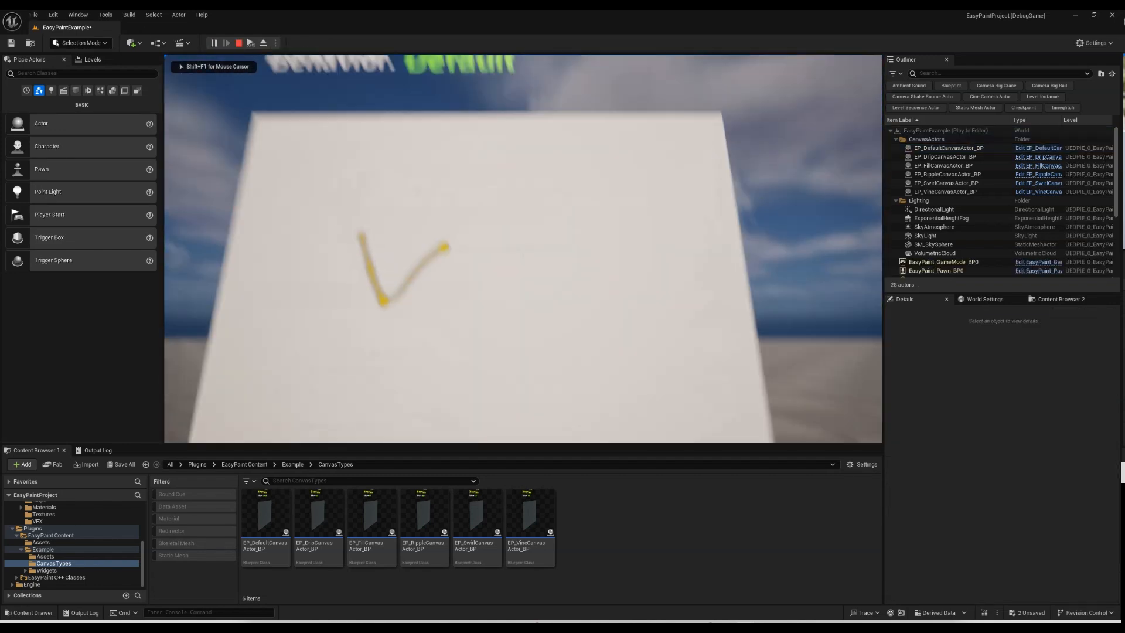
mouse_move(523, 249)
mouse_down()
mouse_move(551, 313)
mouse_move(533, 440)
mouse_up()
key(s)
key(a)
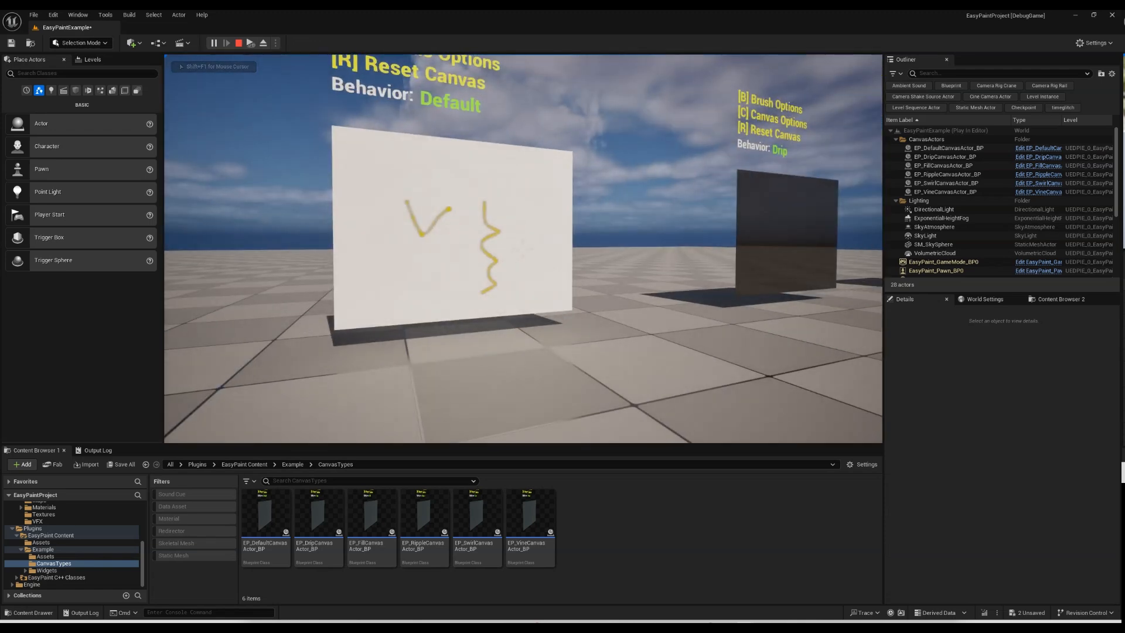
key(Escape)
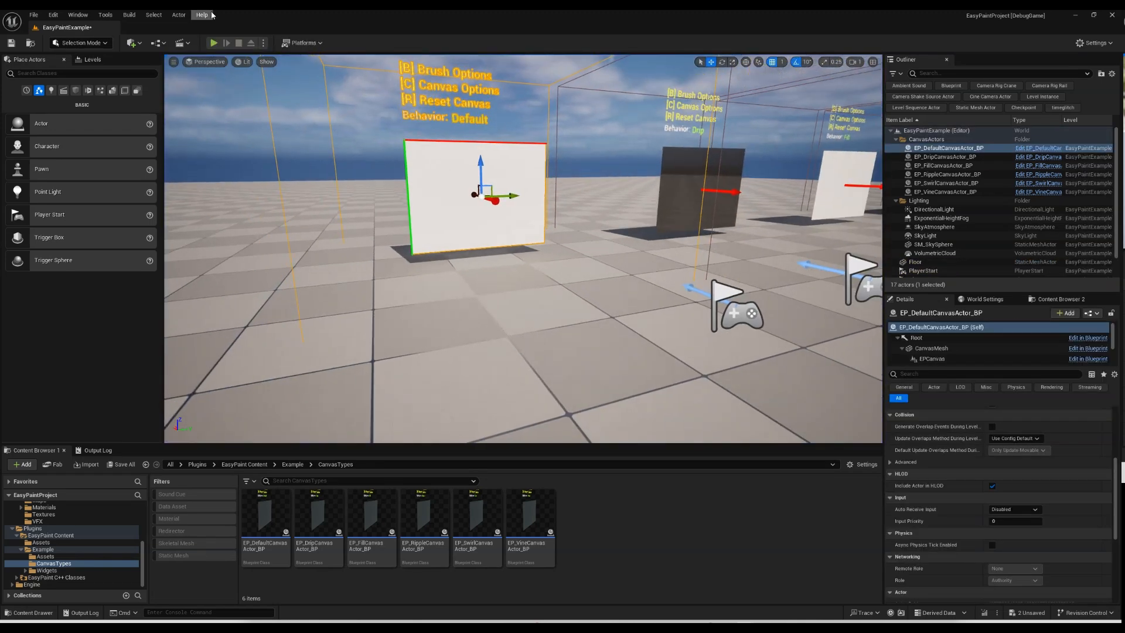
- Replay the example level to check whether both painted strokes persist on the default canvas
key(alt+p)
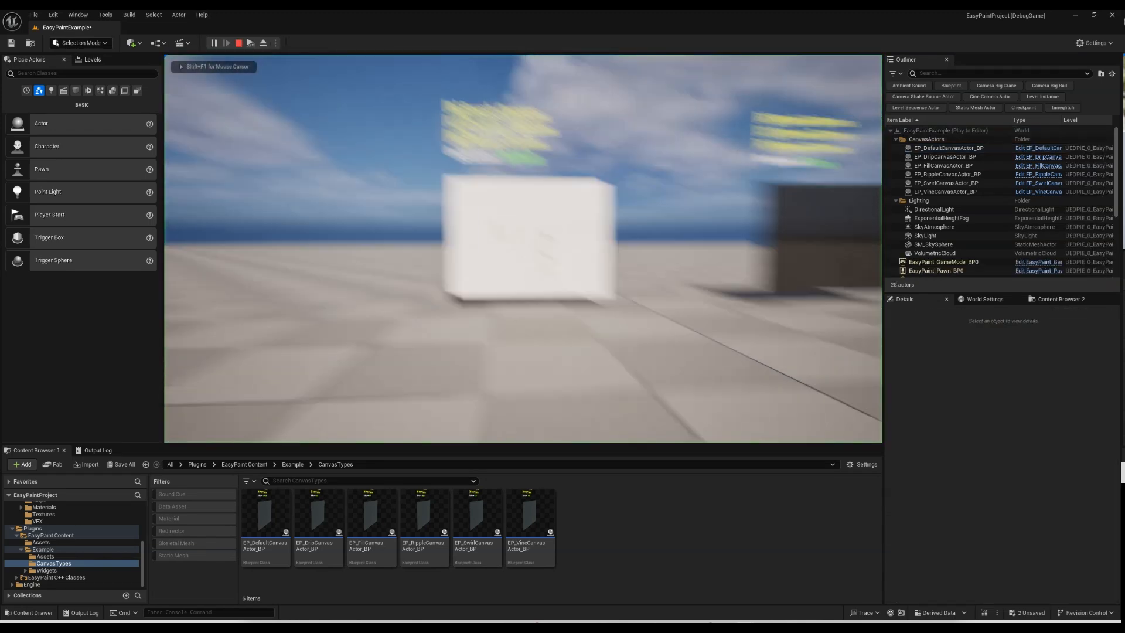